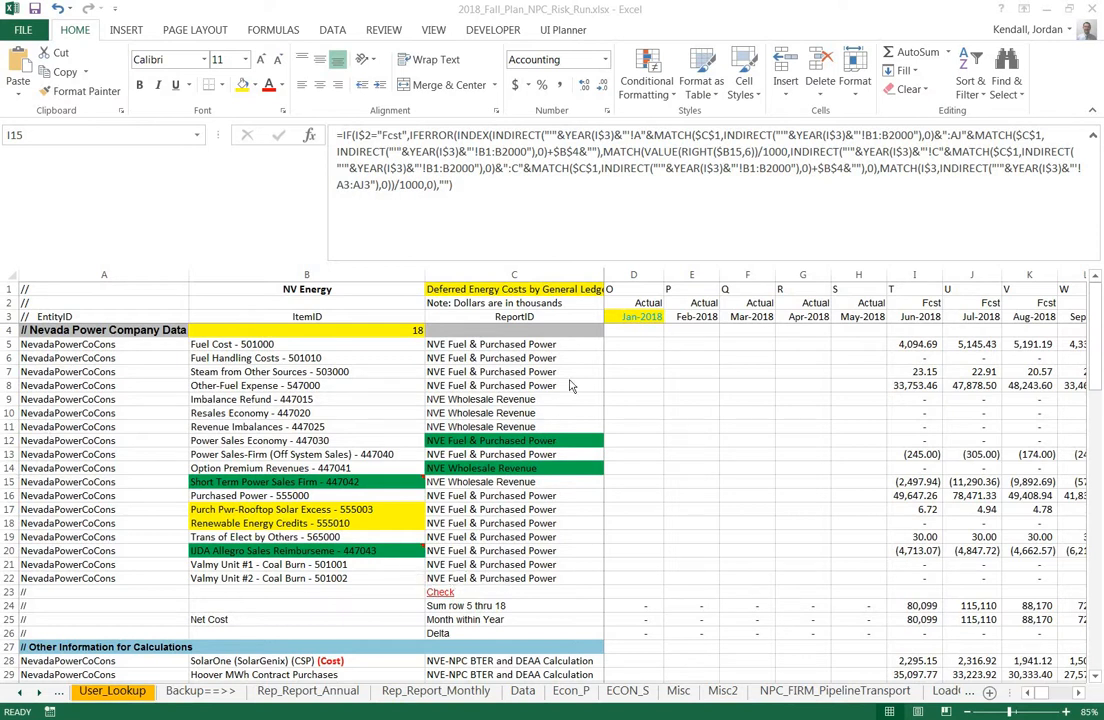
# - Look over the EntityID, ItemID and ReportID entries for the Nevada Power Company data in rows 5 to 22
pyautogui.click(103, 371)
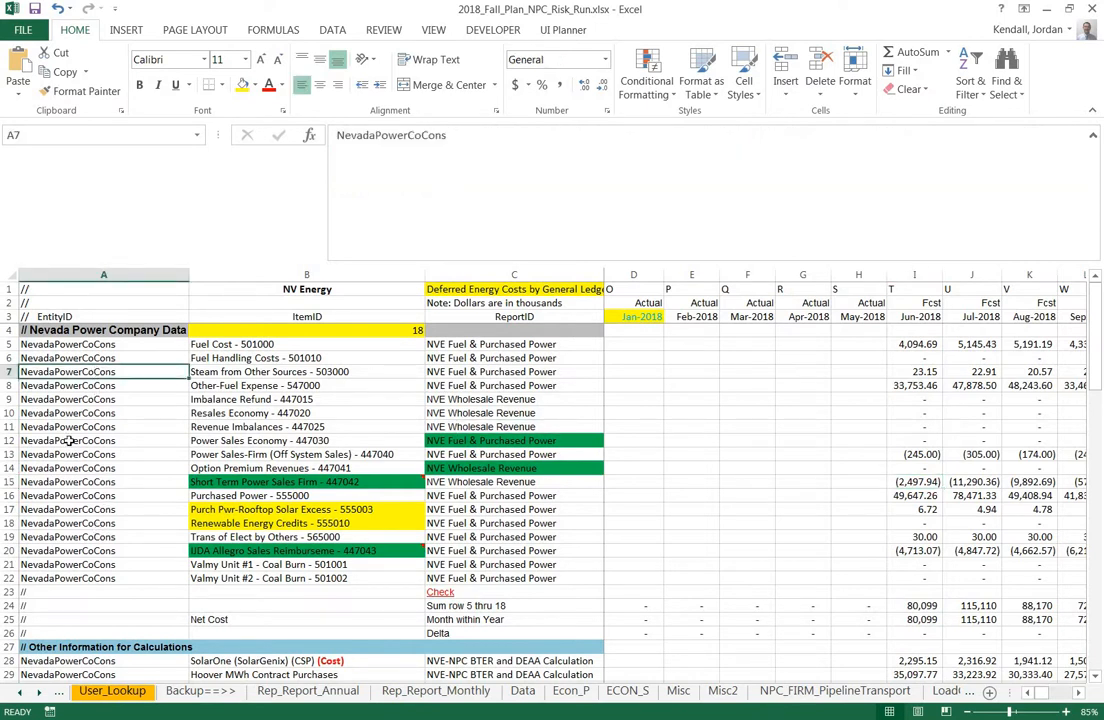
pyautogui.click(69, 440)
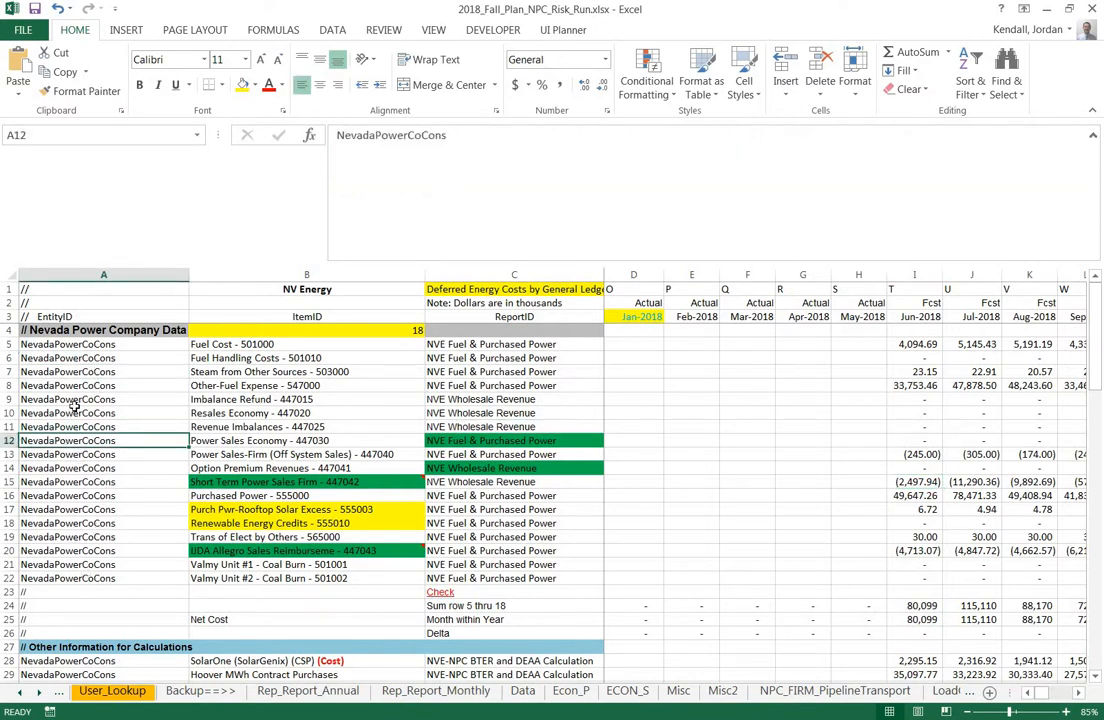
pyautogui.moveTo(73, 358); pyautogui.dragTo(87, 548)
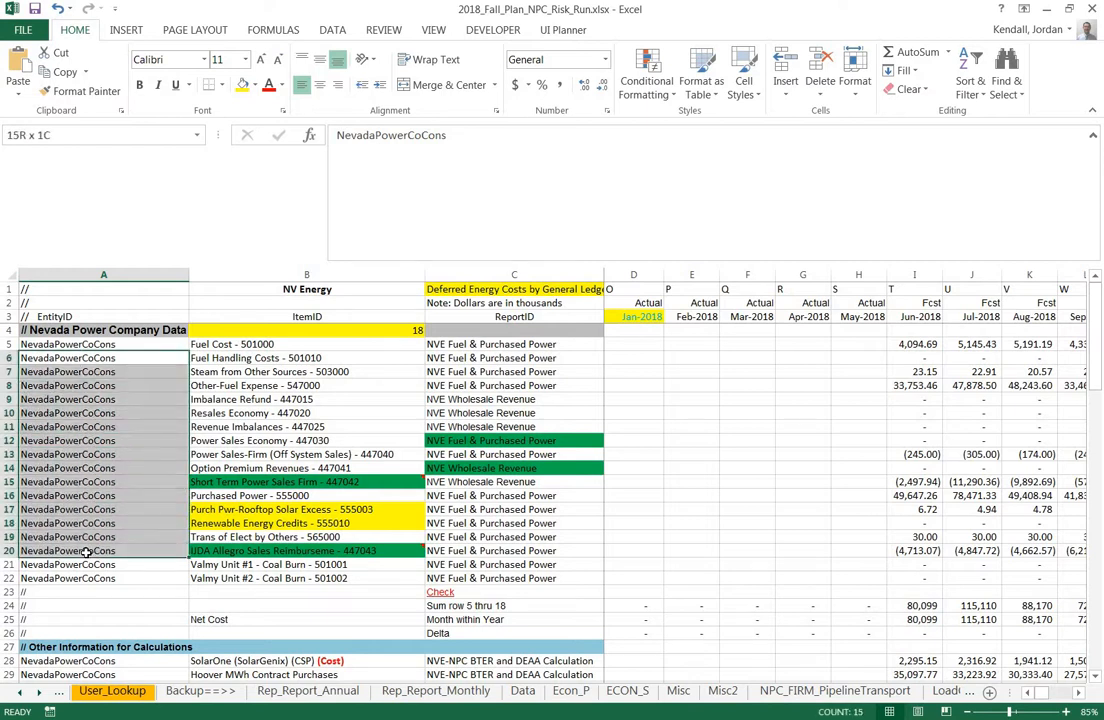
pyautogui.moveTo(210, 358); pyautogui.dragTo(256, 578)
pyautogui.moveTo(490, 385); pyautogui.dragTo(480, 572)
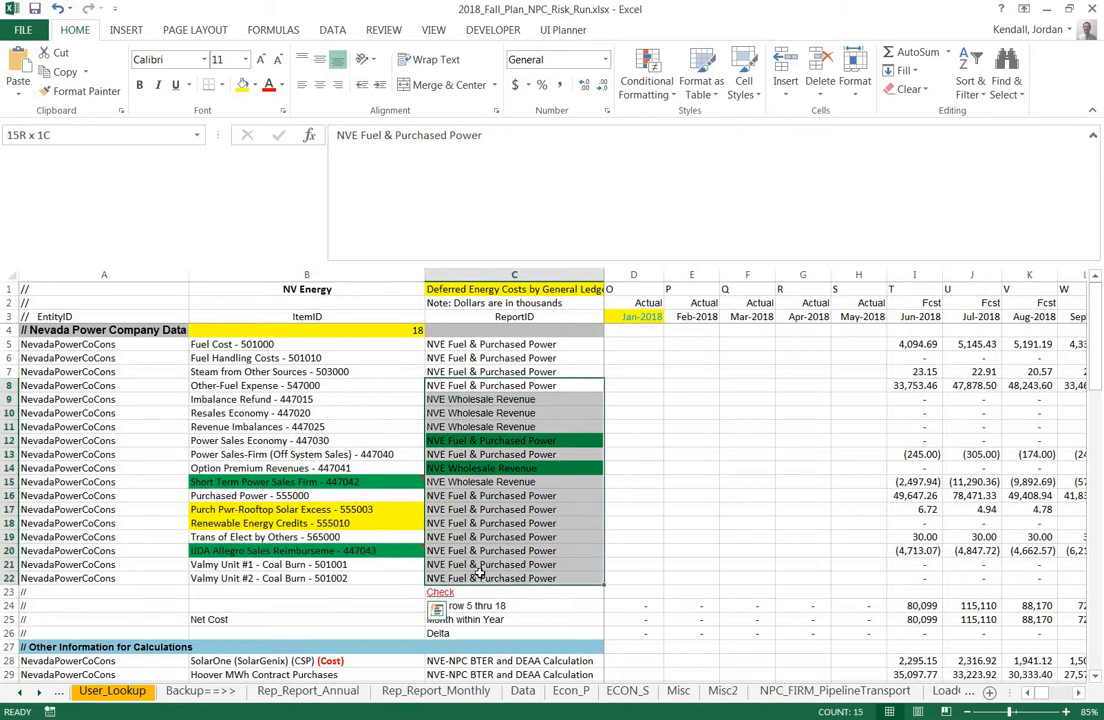
pyautogui.click(305, 319)
pyautogui.moveTo(285, 341); pyautogui.dragTo(268, 580)
# - Review the items listed under Other Information for Calculations and highlight the ItemID cells B28 to B31
pyautogui.scroll(-2, 340, 531)
pyautogui.scroll(-2, 340, 531)
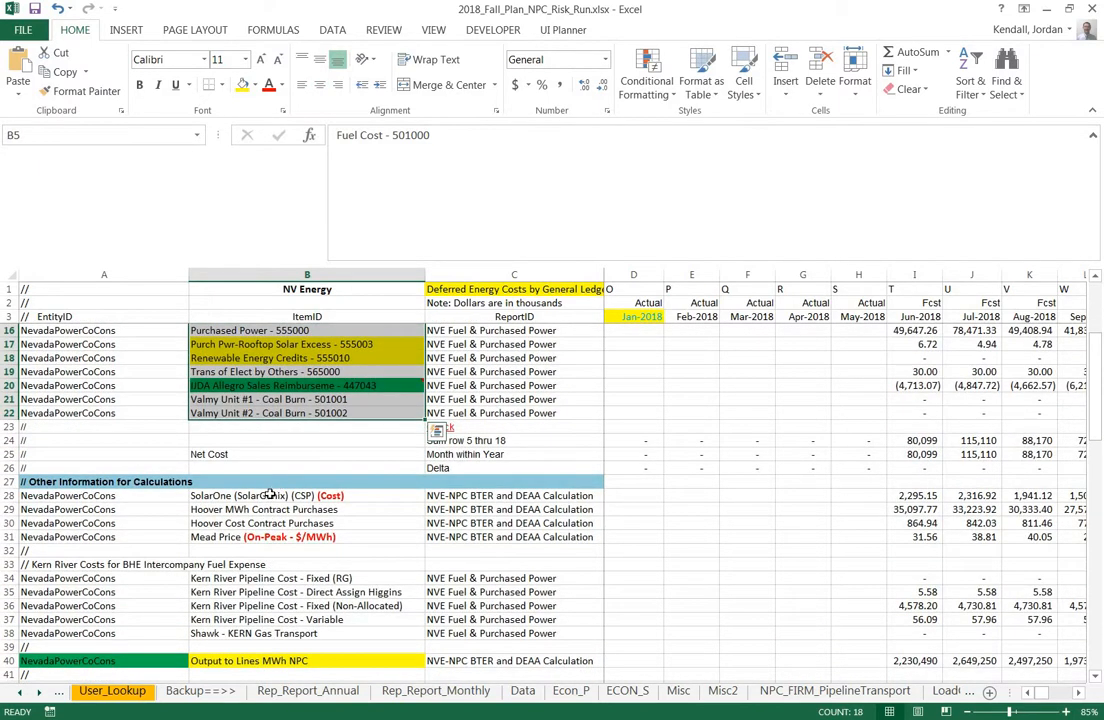
pyautogui.scroll(2, 261, 449)
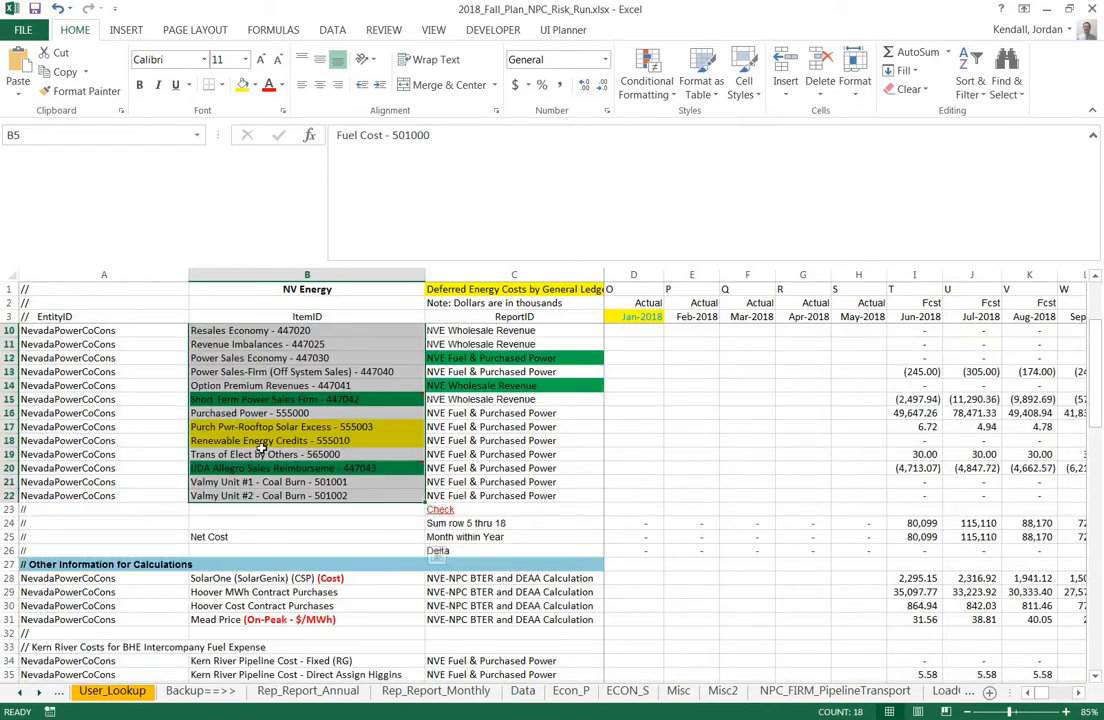
pyautogui.scroll(2, 261, 449)
pyautogui.scroll(-4, 240, 500)
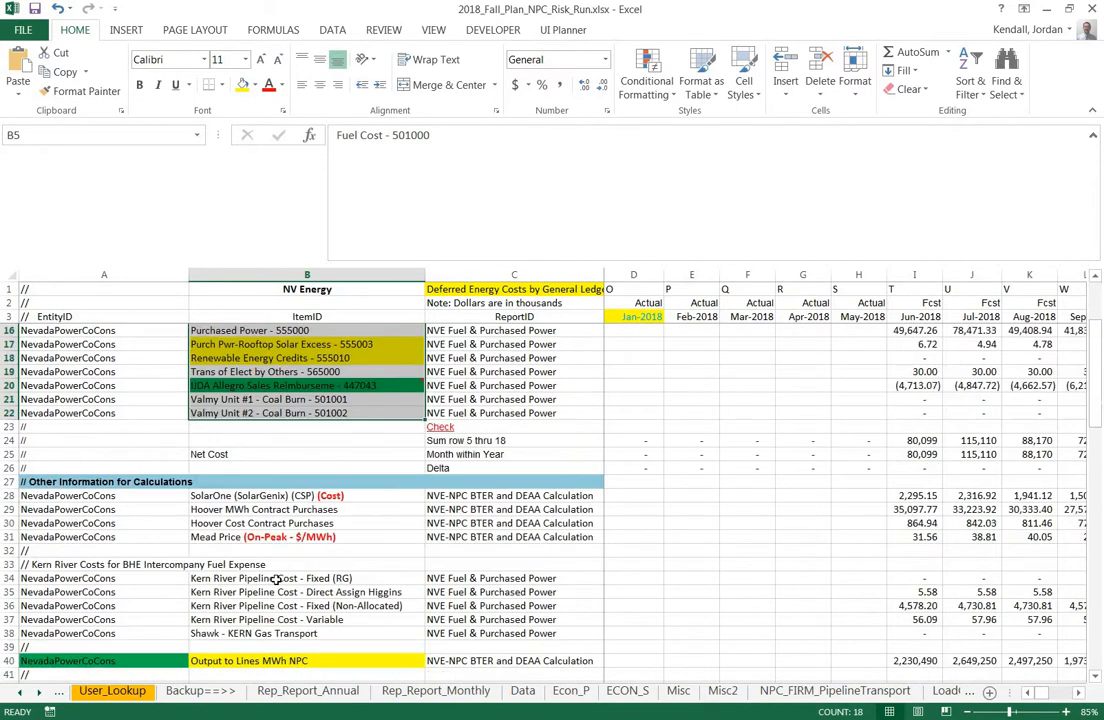
pyautogui.scroll(-1, 276, 578)
pyautogui.moveTo(259, 454); pyautogui.dragTo(266, 497)
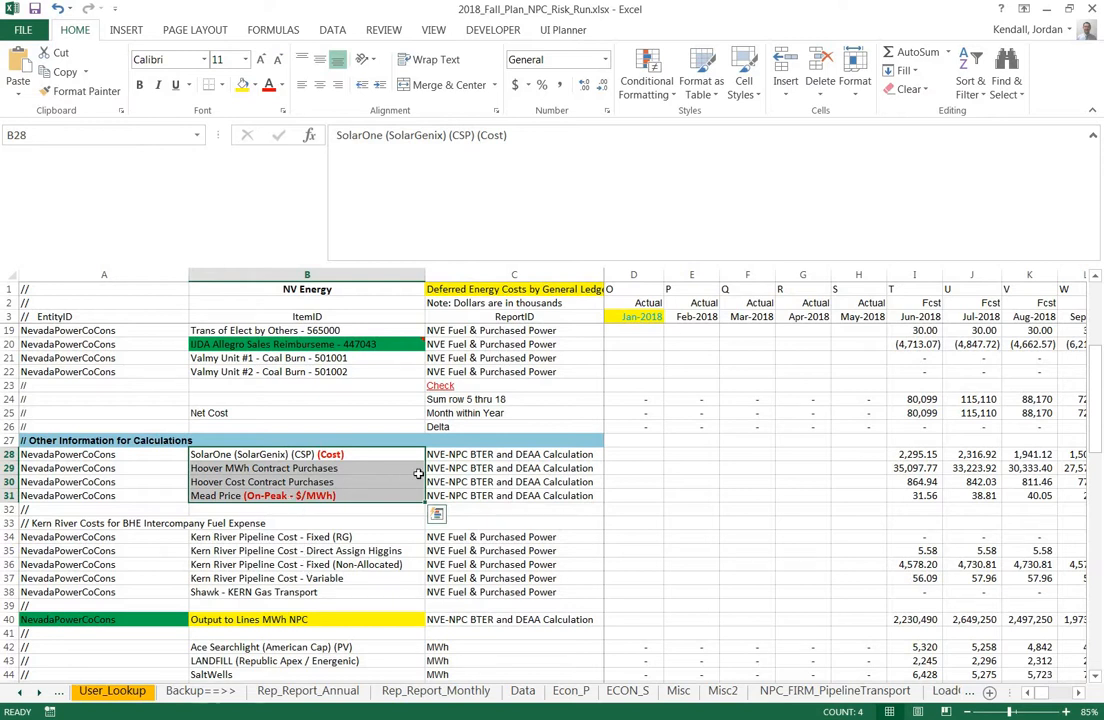
# - Check the entity and report assigned to each line, from row 5 down to the R-BTER Cost NPC row
pyautogui.scroll(5, 491, 481)
pyautogui.click(490, 371)
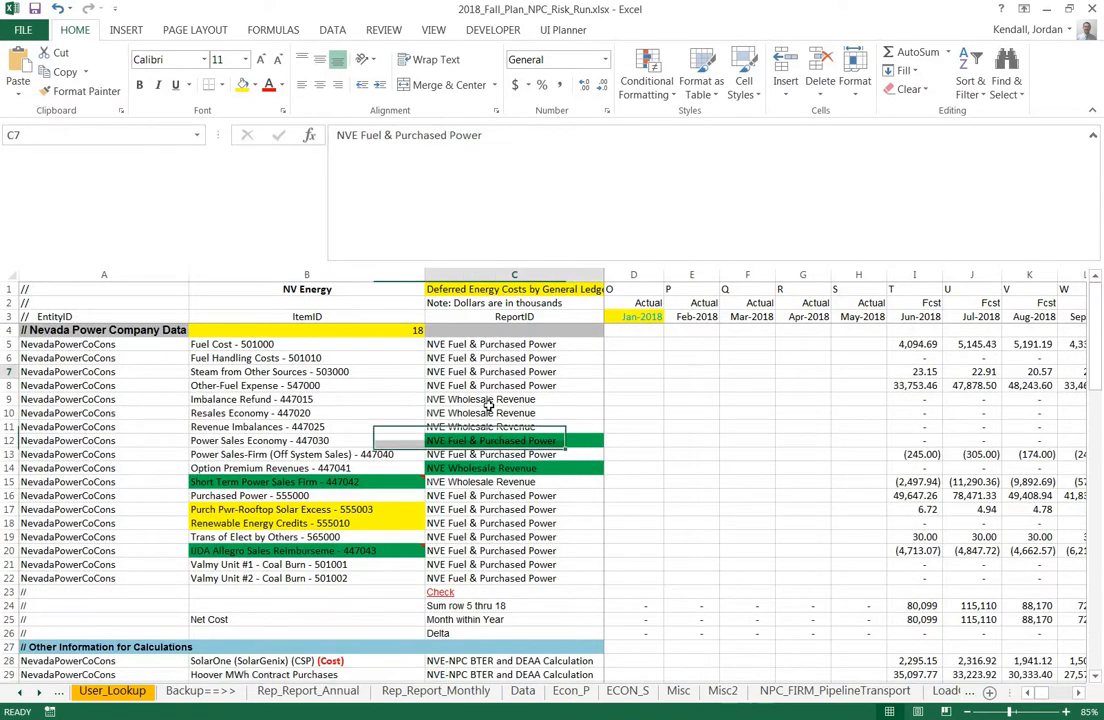
pyautogui.click(83, 345)
pyautogui.moveTo(83, 433); pyautogui.dragTo(80, 578)
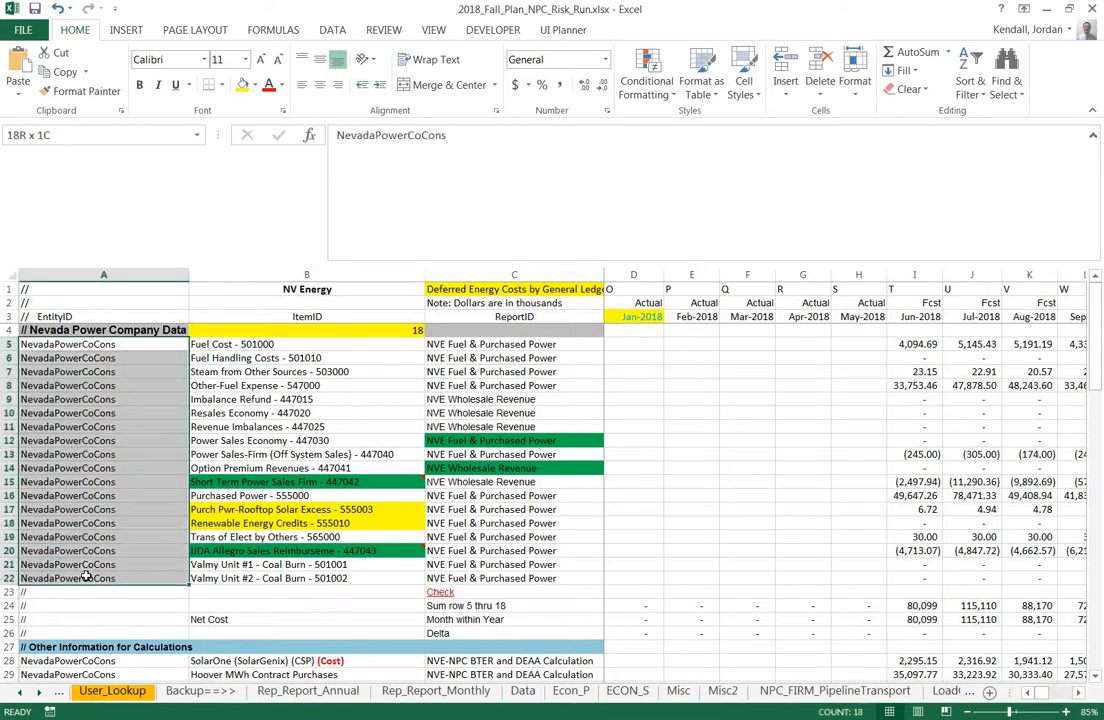
pyautogui.click(480, 386)
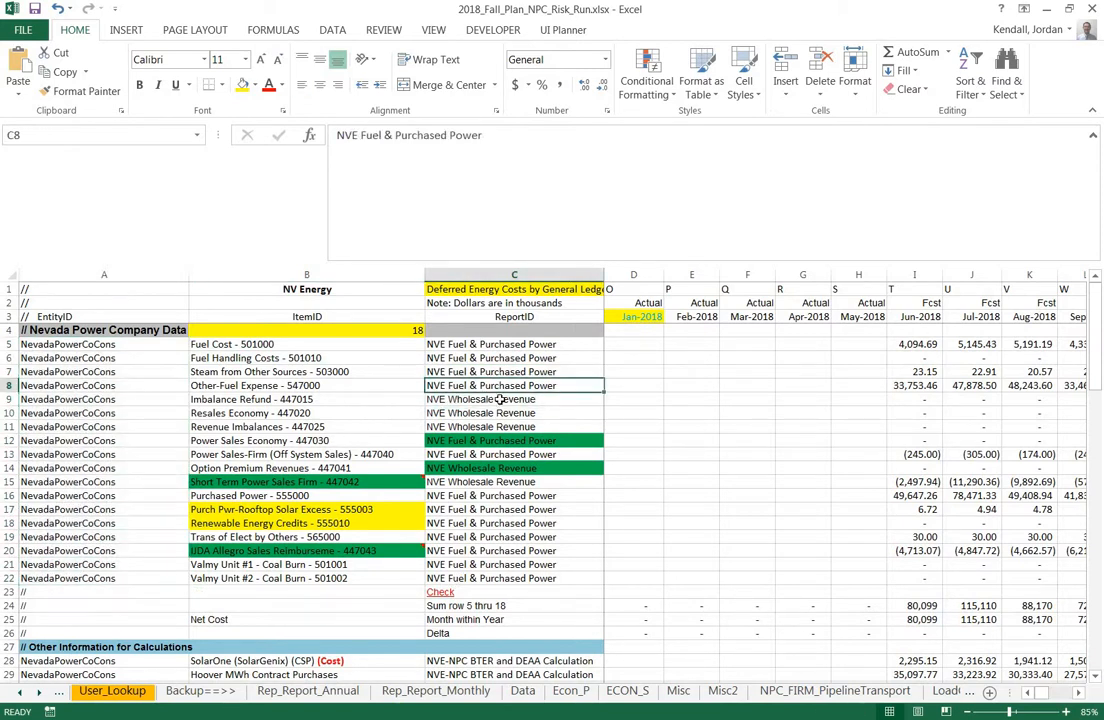
pyautogui.click(495, 413)
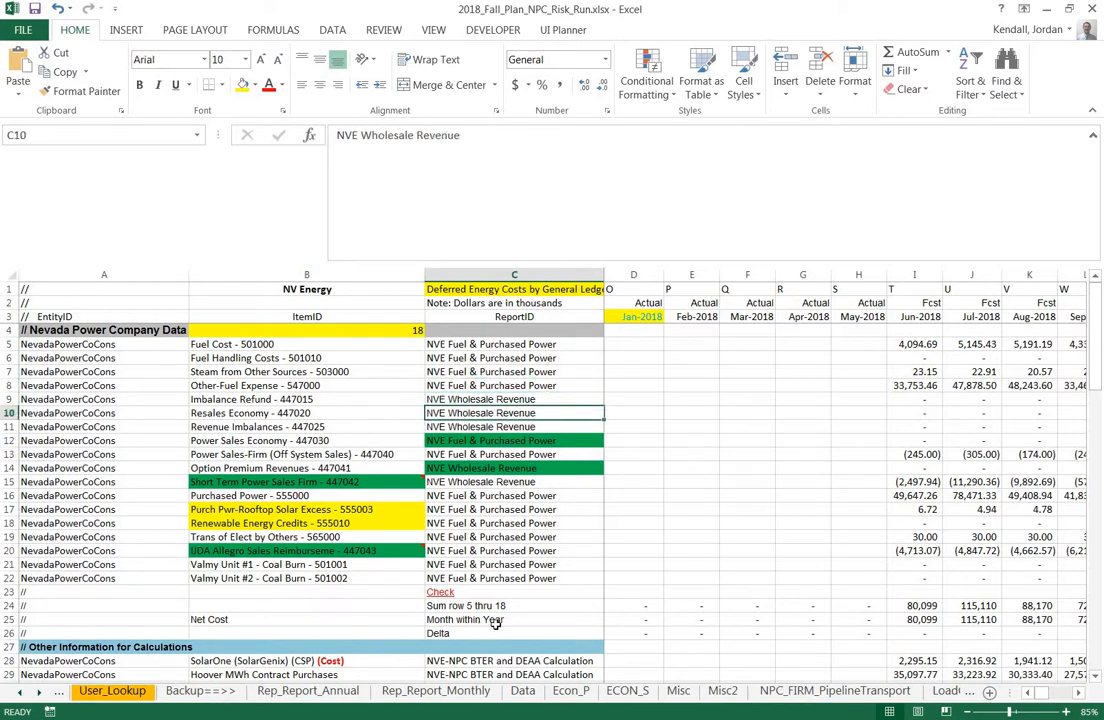
pyautogui.scroll(-4, 495, 622)
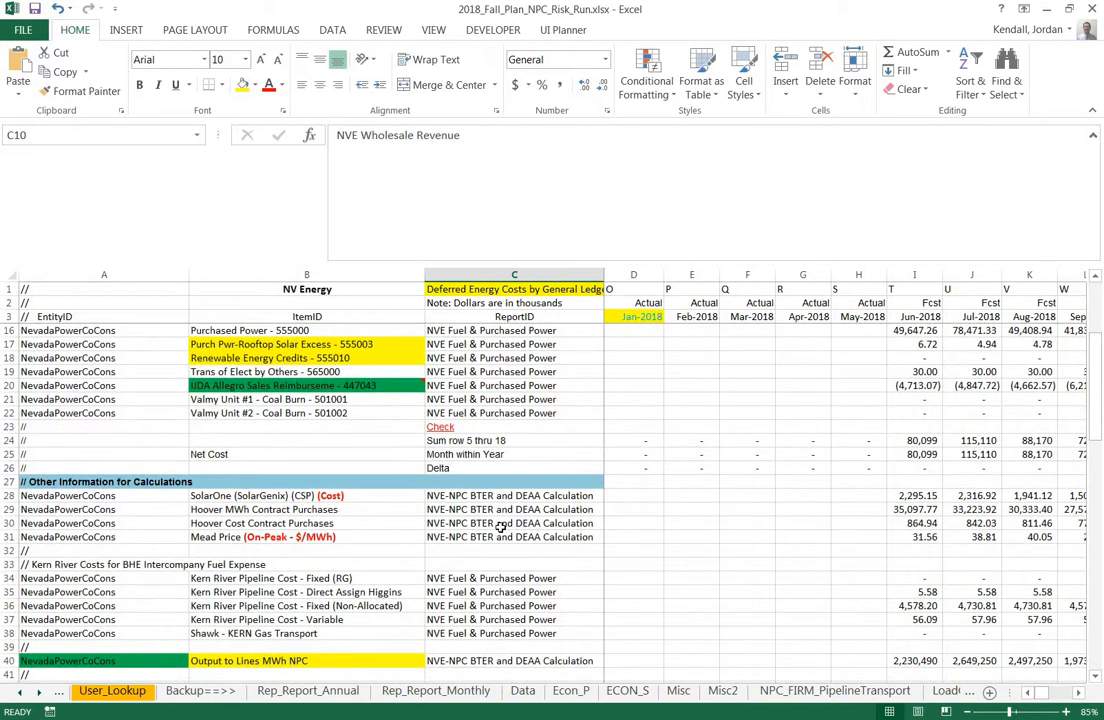
pyautogui.click(510, 523)
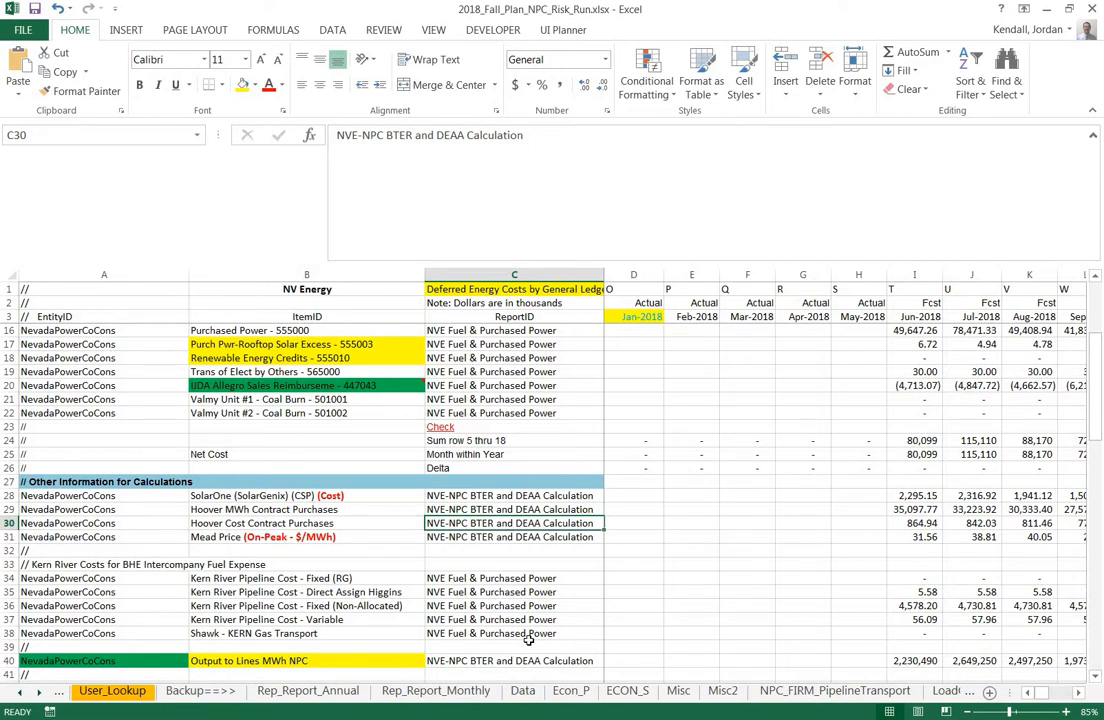
pyautogui.scroll(-12, 528, 640)
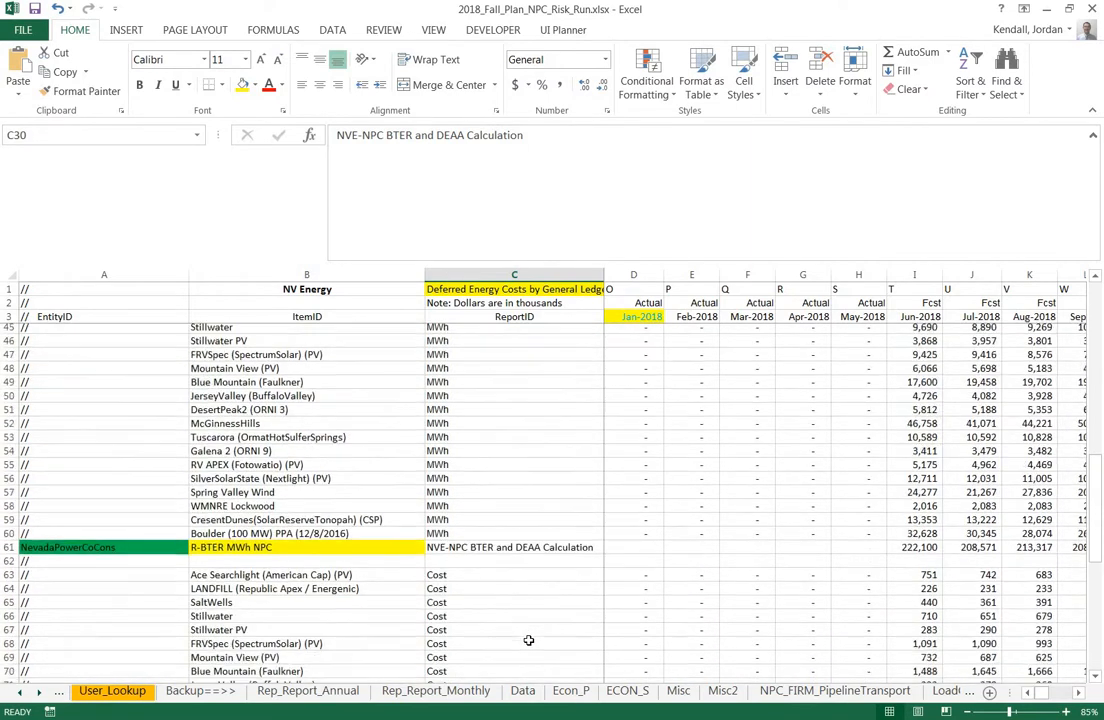
pyautogui.scroll(-8, 528, 640)
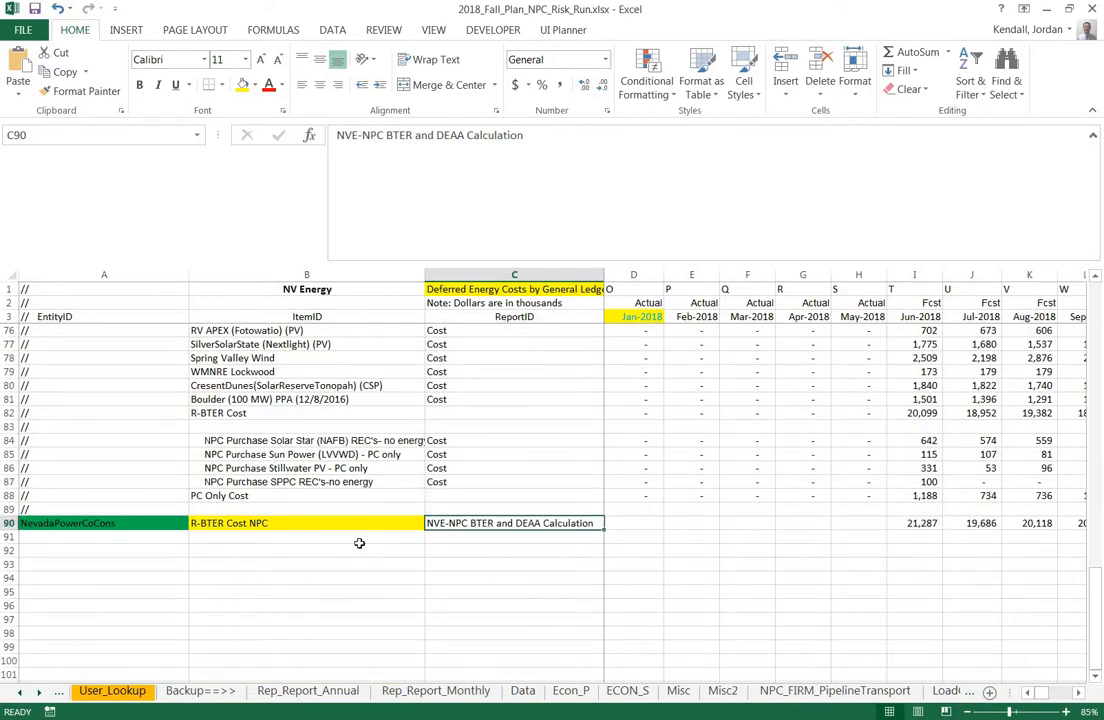
# - Examine the rows marked with // in the EntityID column, including the cost line of Ace Searchlight in row 63
pyautogui.click(54, 508)
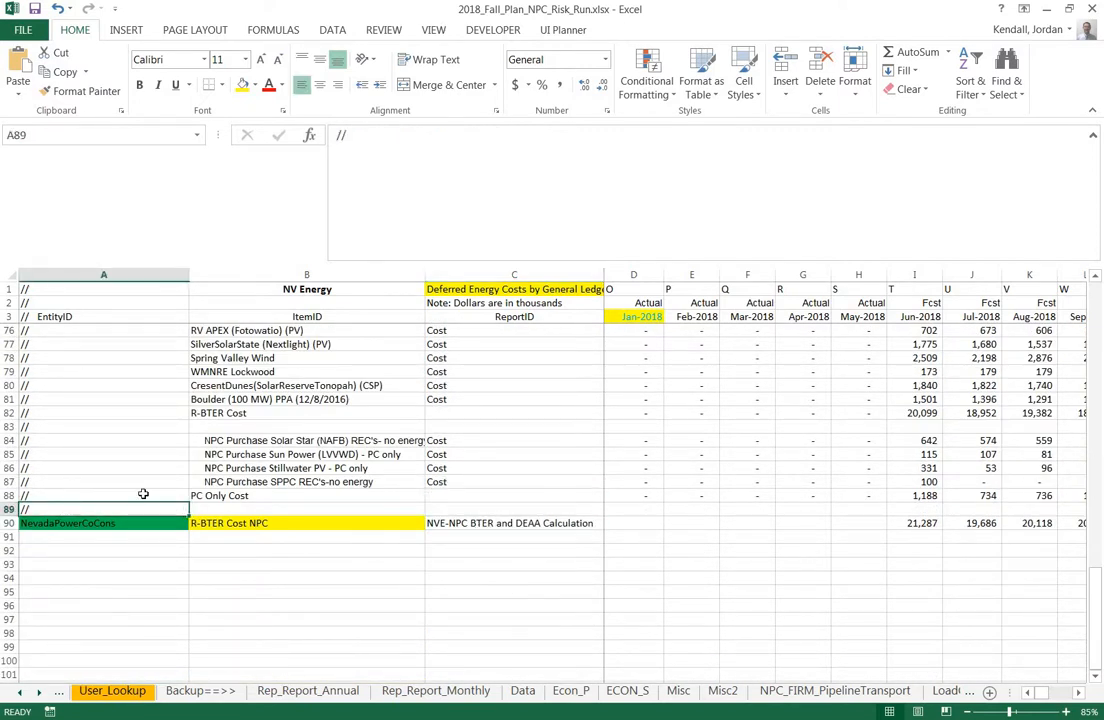
pyautogui.scroll(3, 143, 494)
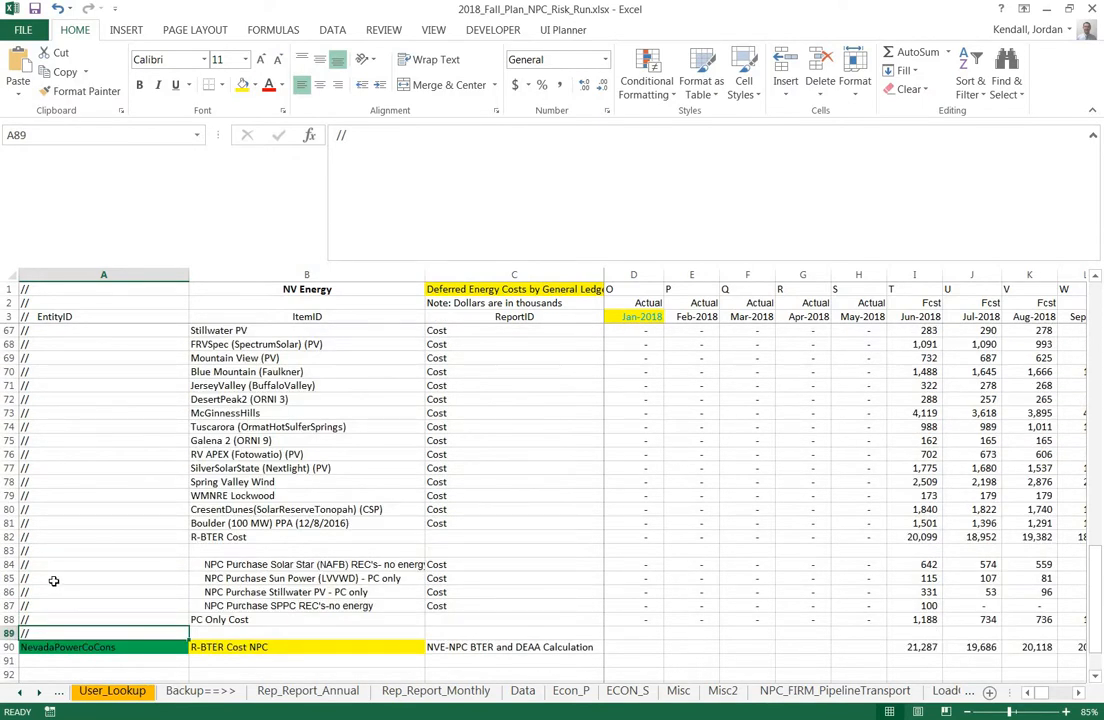
pyautogui.scroll(4, 47, 500)
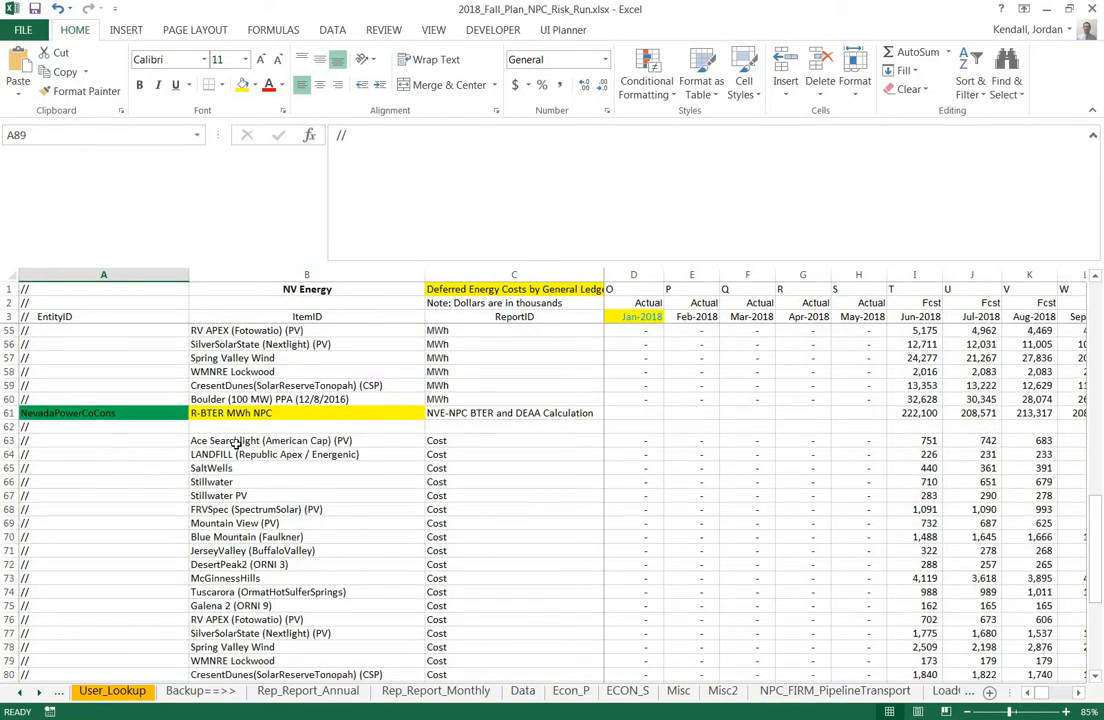
pyautogui.click(236, 441)
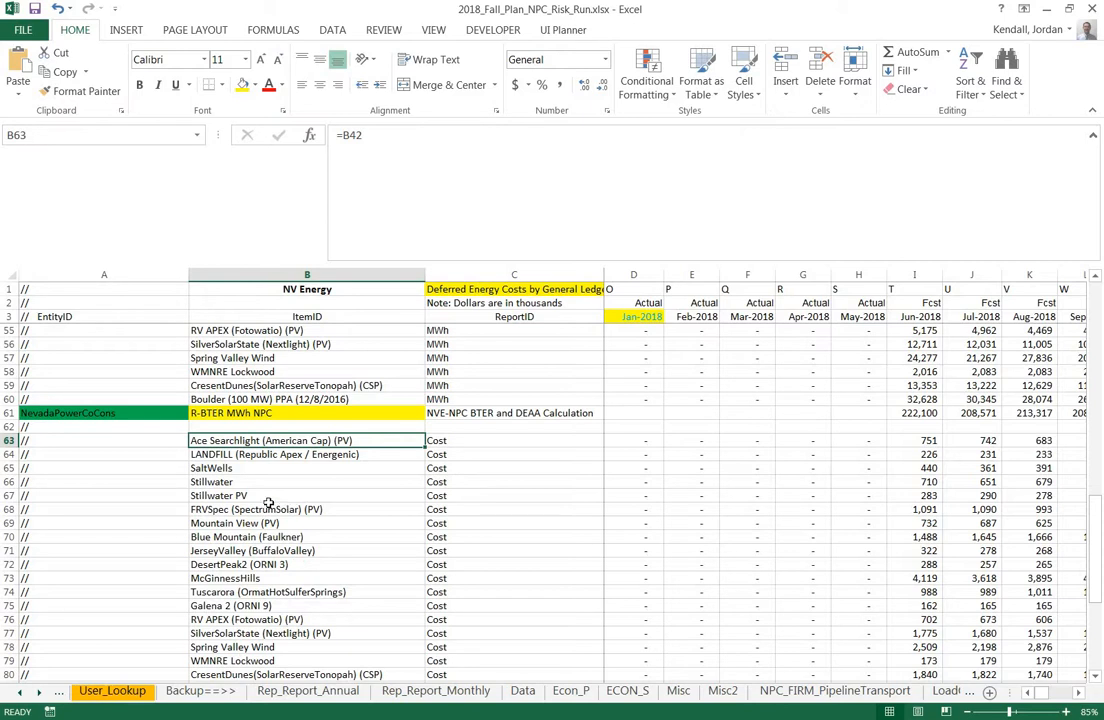
pyautogui.scroll(10, 118, 545)
pyautogui.scroll(7, 118, 545)
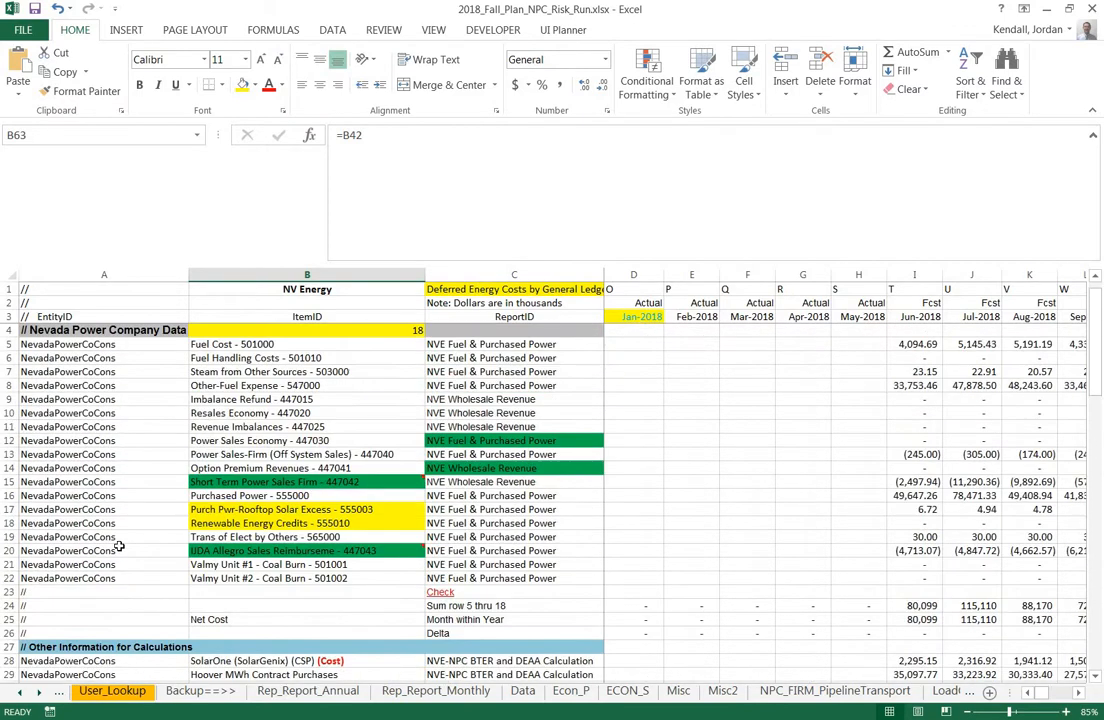
# - Inspect the heading cells of the EntityID, ItemID and ReportID columns in rows 1 to 3
pyautogui.click(90, 289)
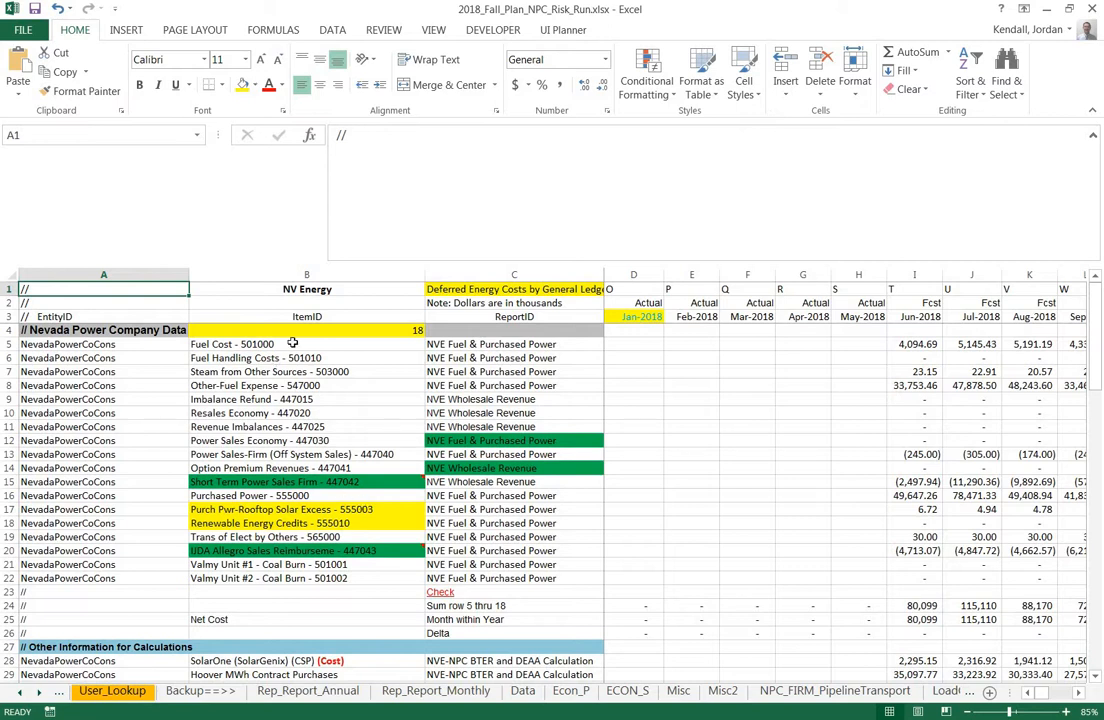
pyautogui.click(303, 288)
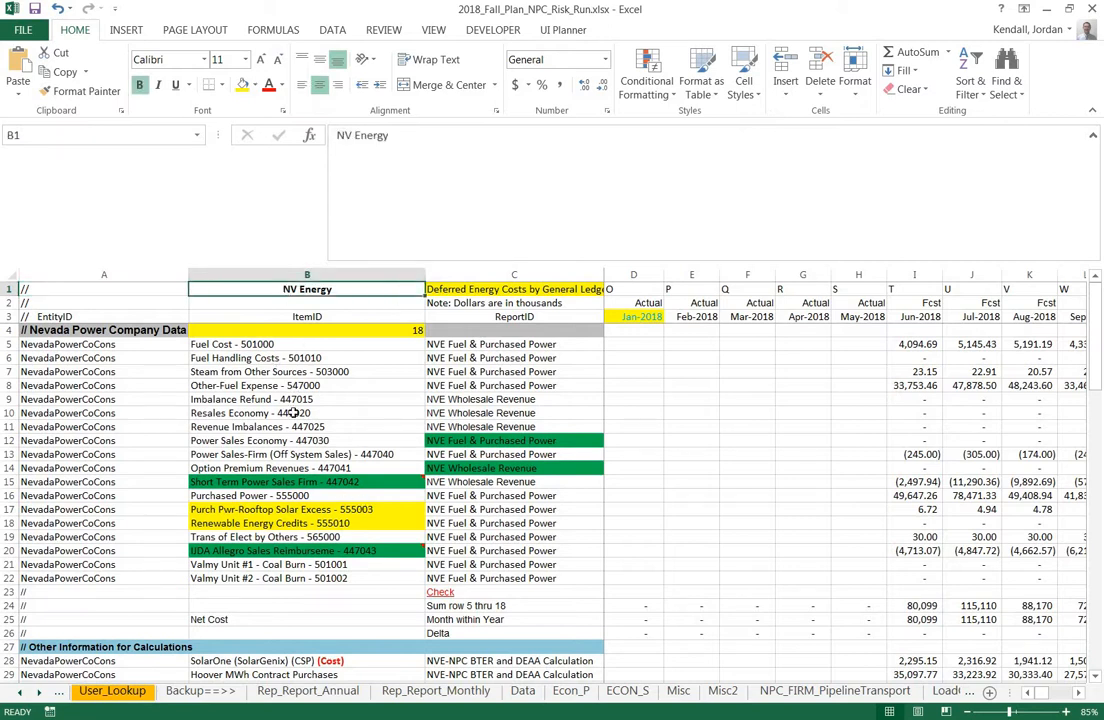
pyautogui.click(310, 316)
pyautogui.click(124, 312)
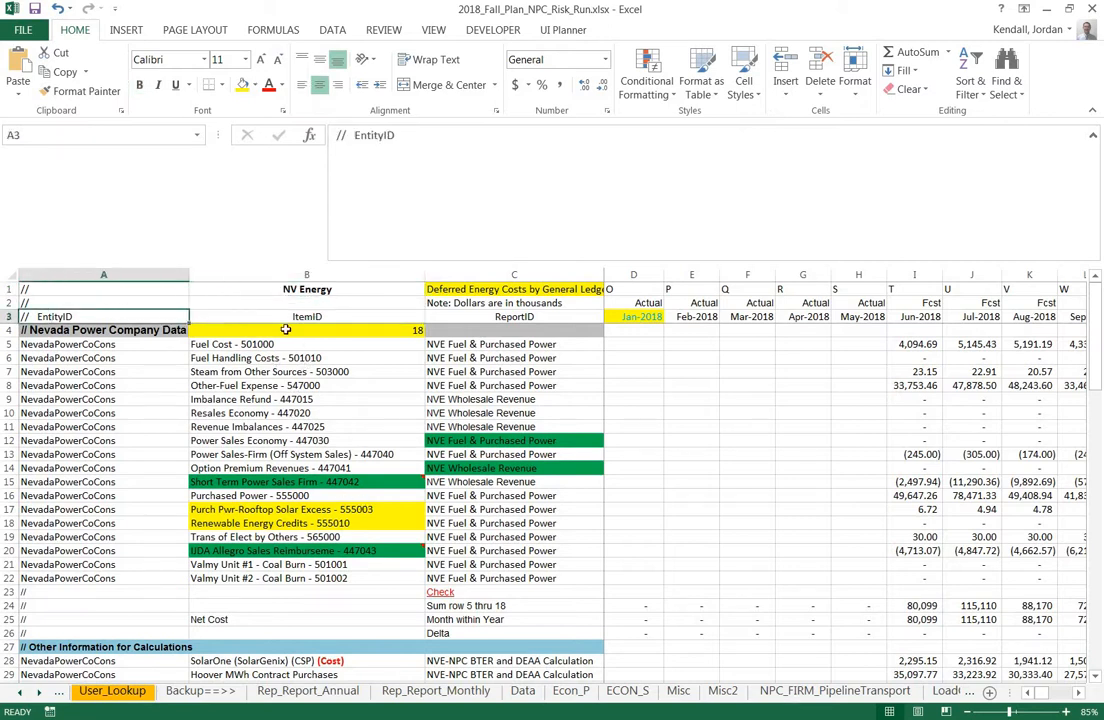
pyautogui.click(506, 314)
pyautogui.click(510, 302)
pyautogui.click(510, 289)
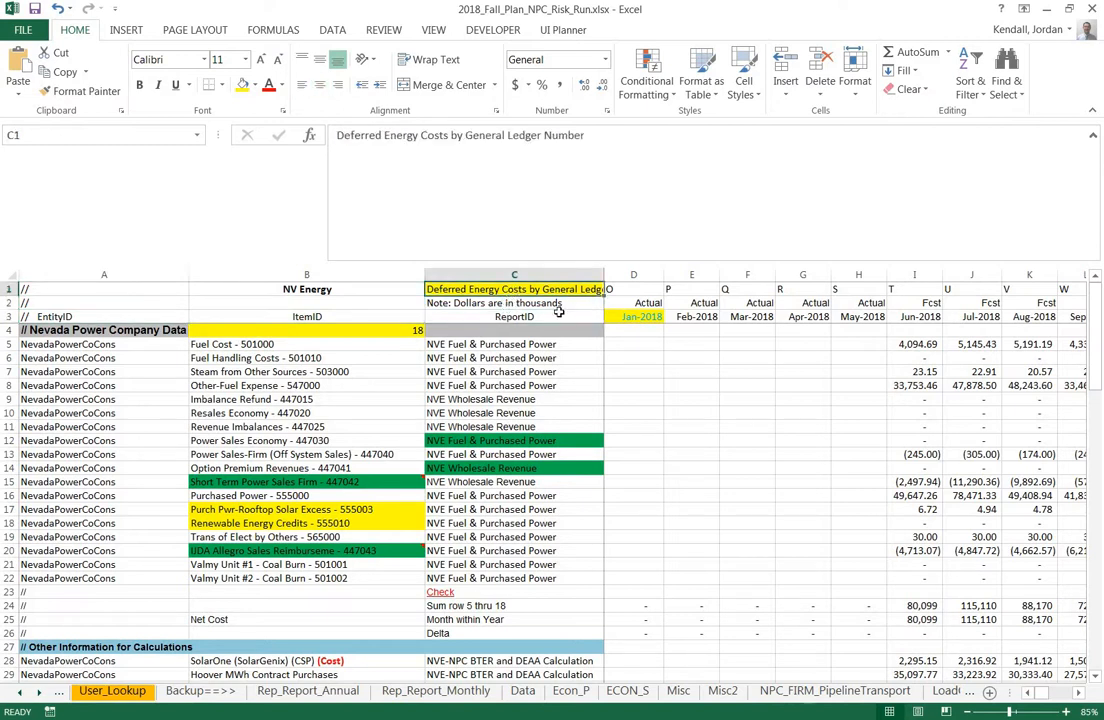
# - Inspect the month headings and the Actual/Fcst flag formula, and highlight header rows 1 to 3
pyautogui.click(655, 318)
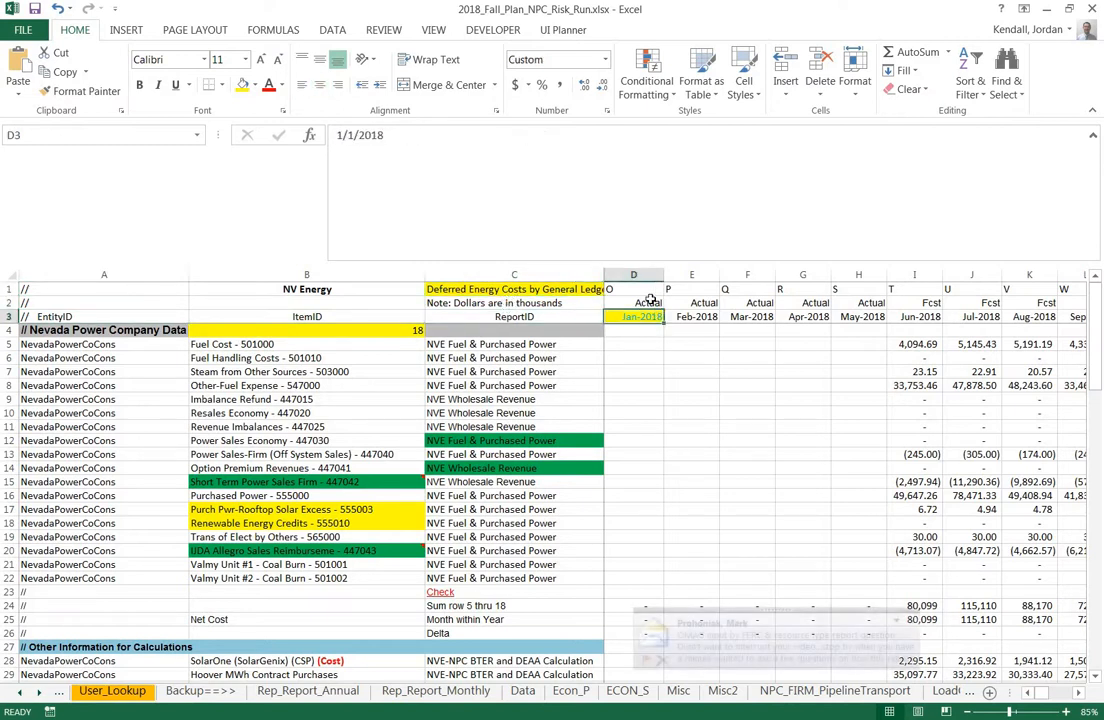
pyautogui.click(645, 302)
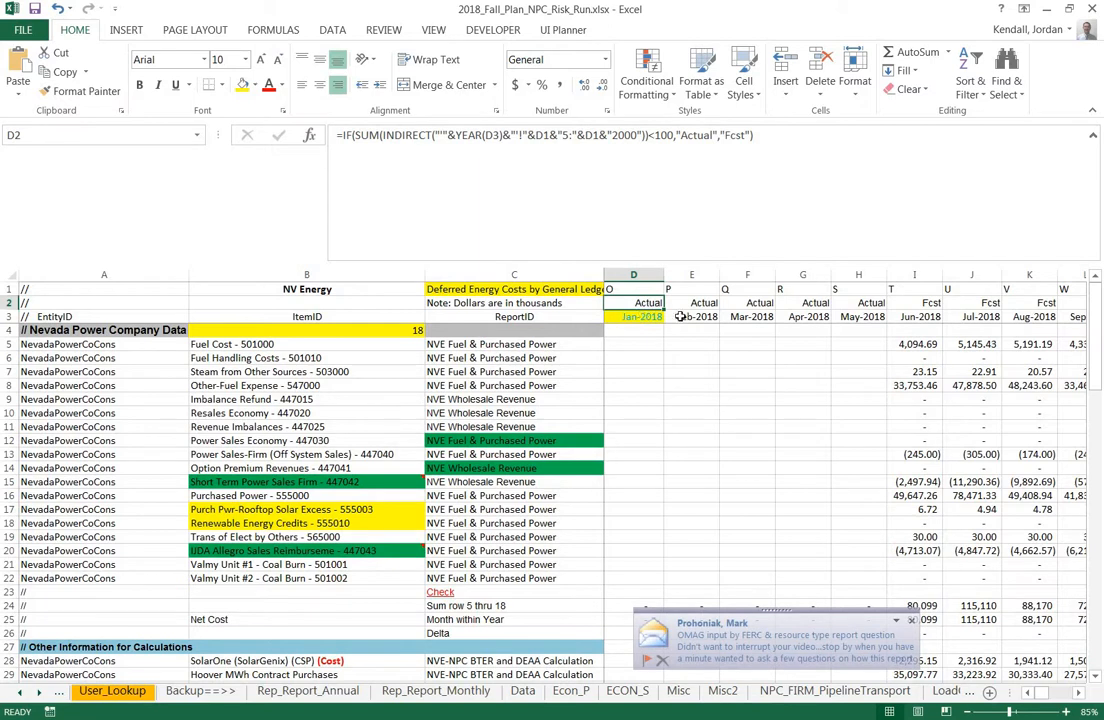
pyautogui.click(739, 314)
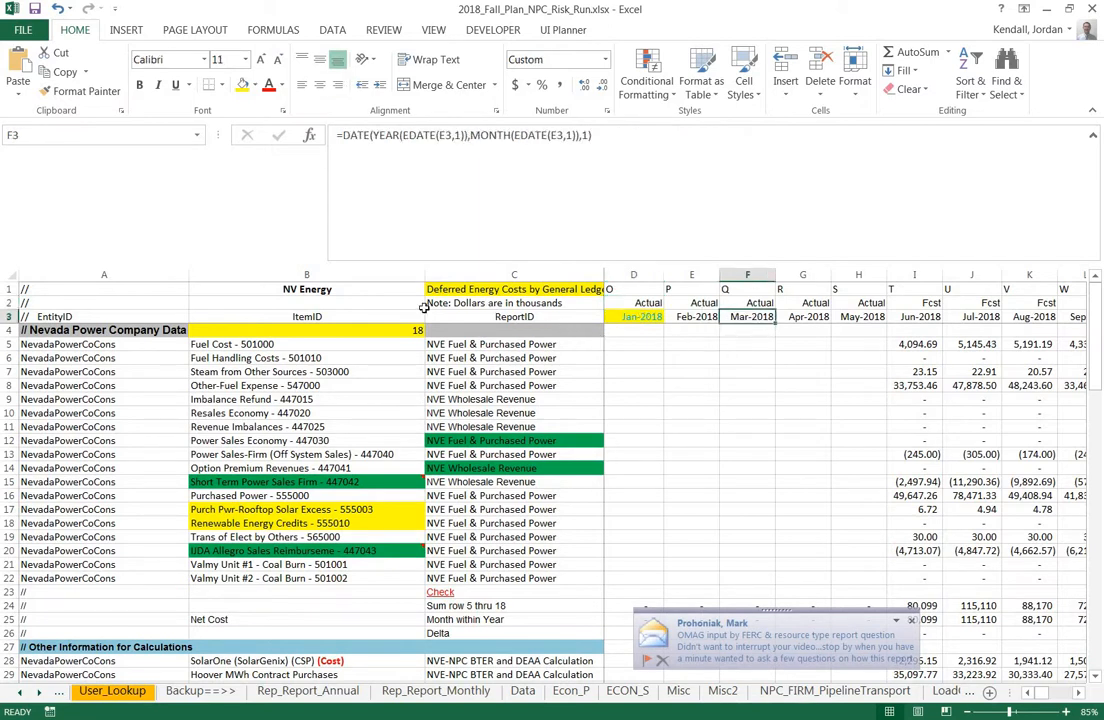
pyautogui.moveTo(8, 289); pyautogui.dragTo(8, 317)
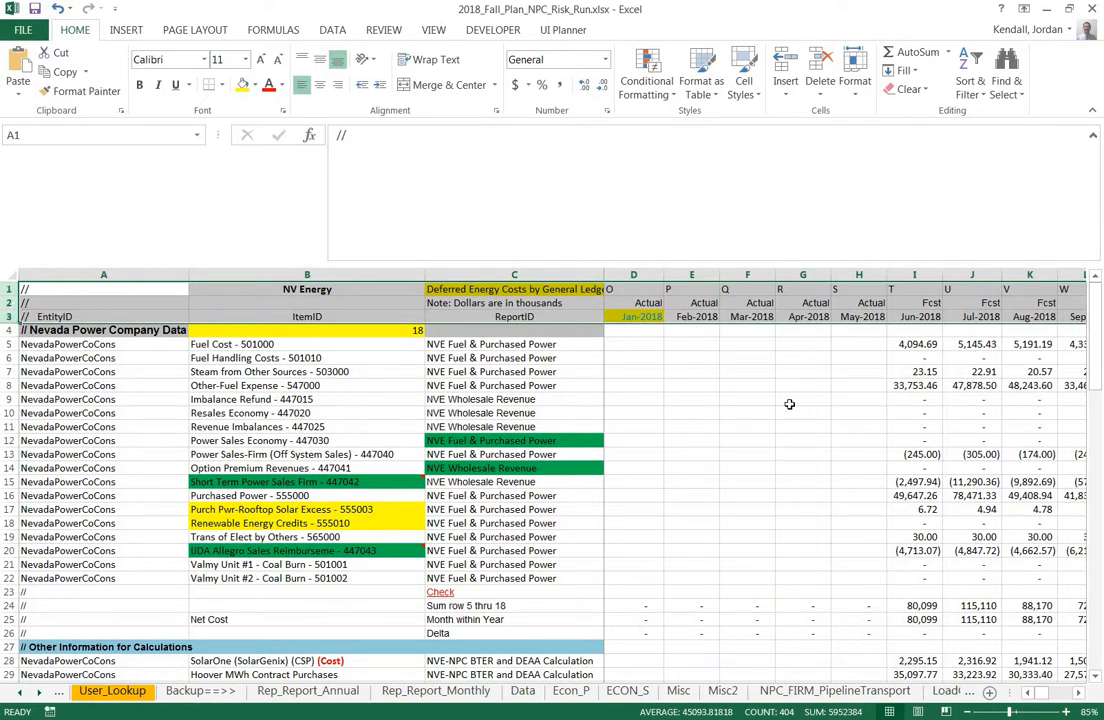
pyautogui.click(641, 314)
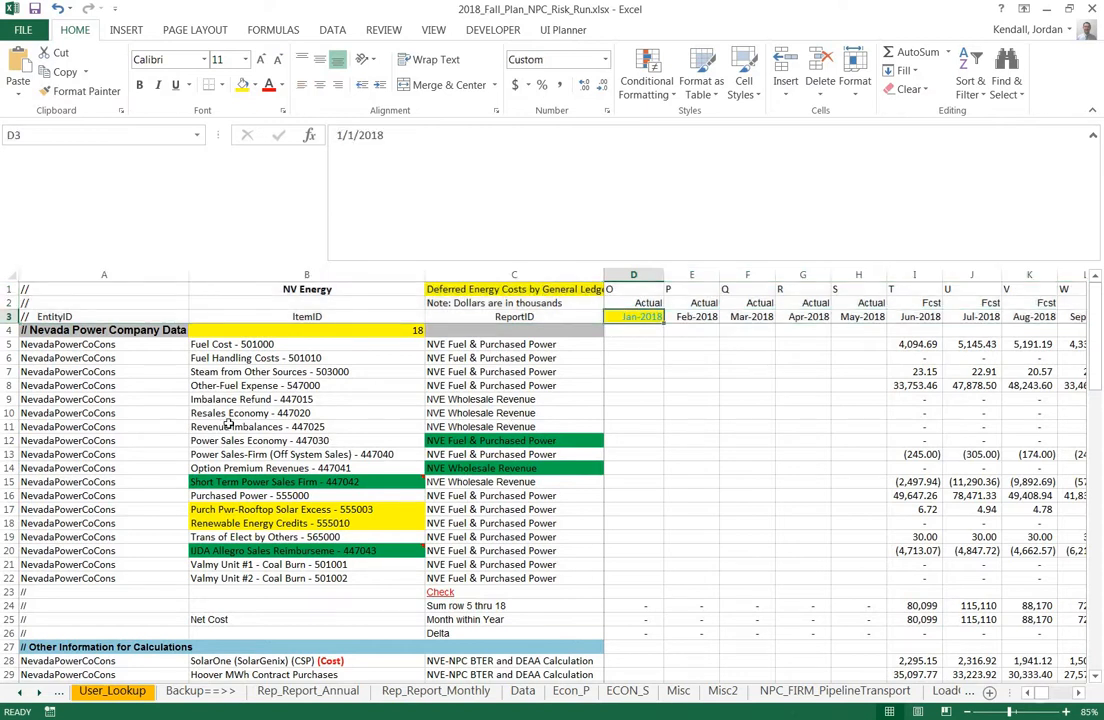
# - Highlight the complete data rows 5 to 22 to review the general ledger lines with their monthly values
pyautogui.click(9, 344)
pyautogui.moveTo(10, 357); pyautogui.dragTo(10, 578)
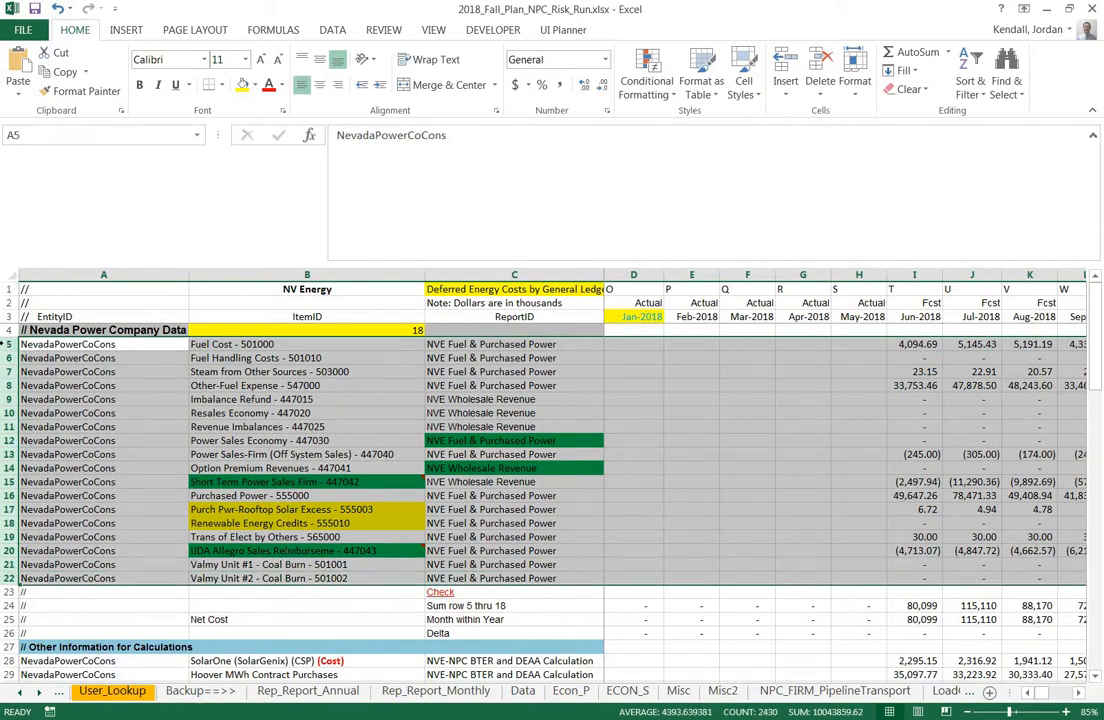
pyautogui.click(8, 357)
pyautogui.moveTo(9, 344); pyautogui.dragTo(20, 578)
# - Highlight the complete NevadaPowerCoCons data rows below the ledger block, including Kern River rows 34 to 38 and Output to Lines row 40
pyautogui.scroll(-5, 296, 439)
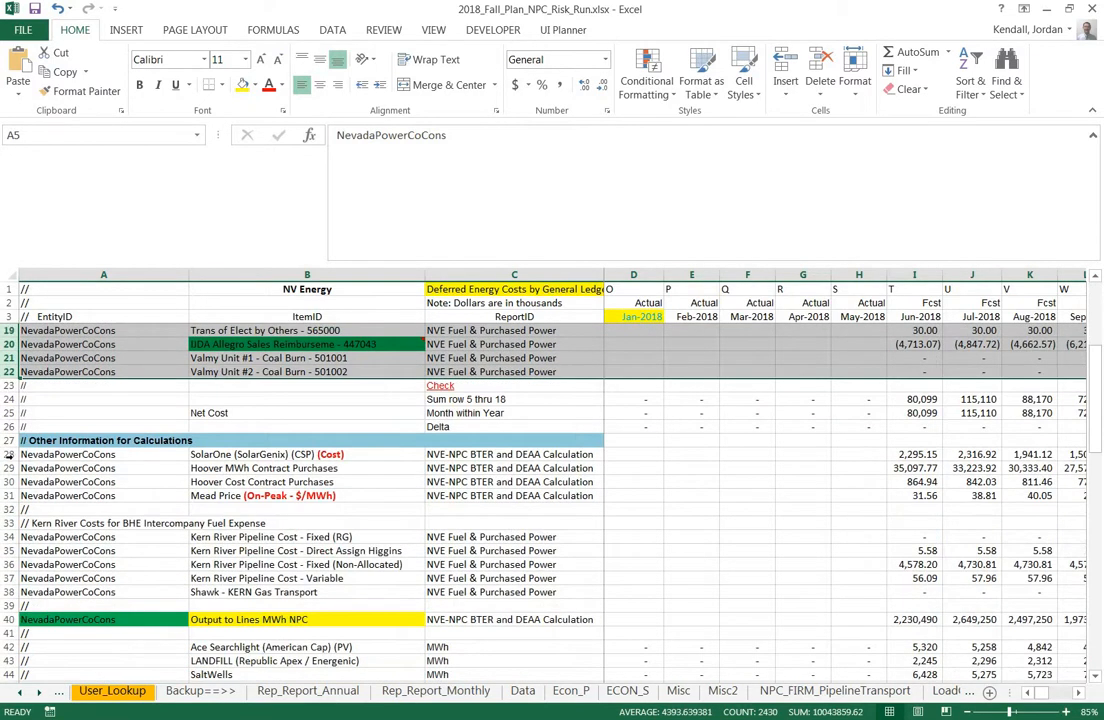
pyautogui.moveTo(9, 454); pyautogui.dragTo(8, 592)
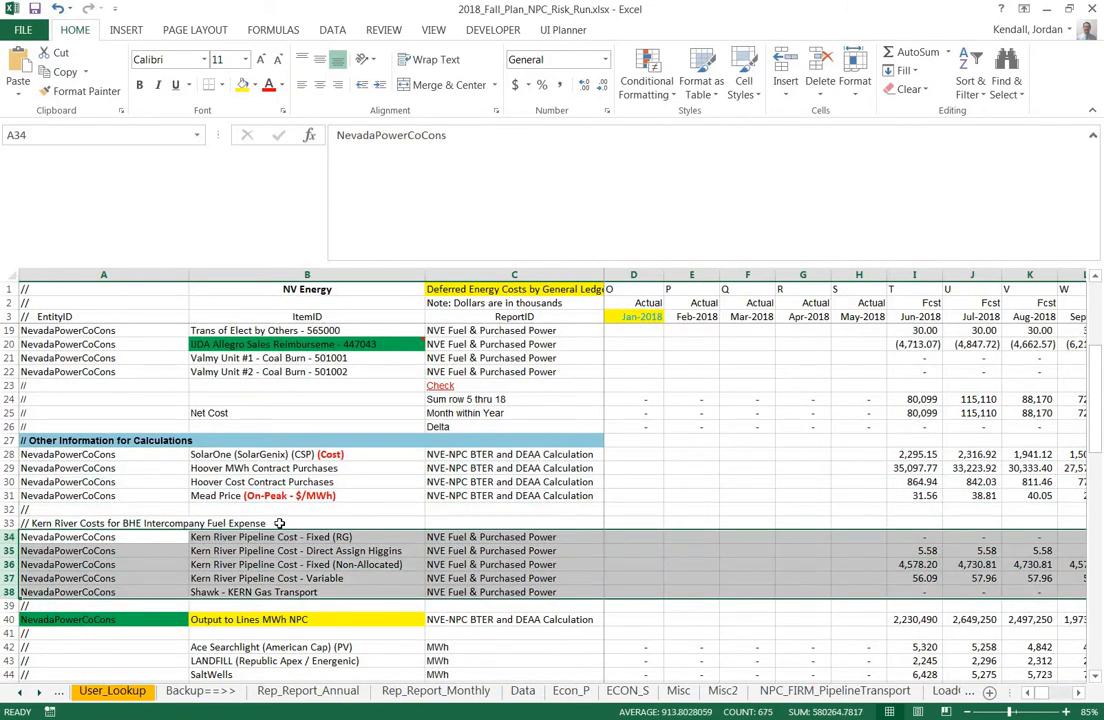
pyautogui.scroll(-5, 279, 523)
pyautogui.click(9, 413)
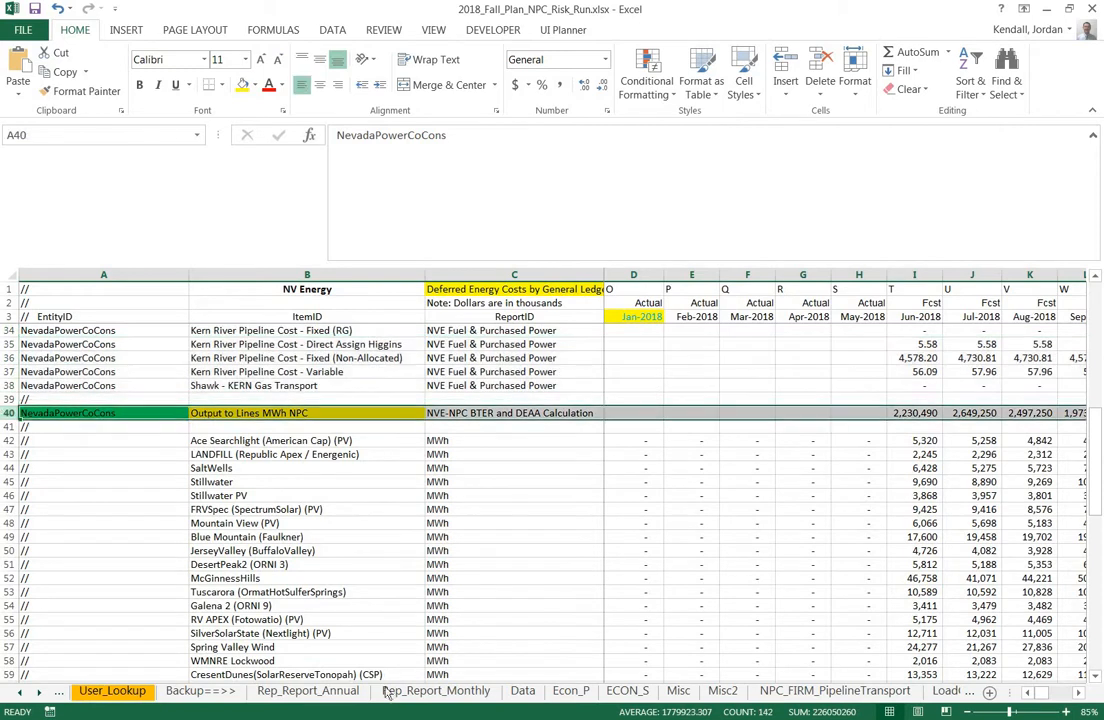
# - Highlight the R-BTER MWh NPC data in row 61 and the R-BTER Cost NPC data in row 90
pyautogui.scroll(-5, 143, 599)
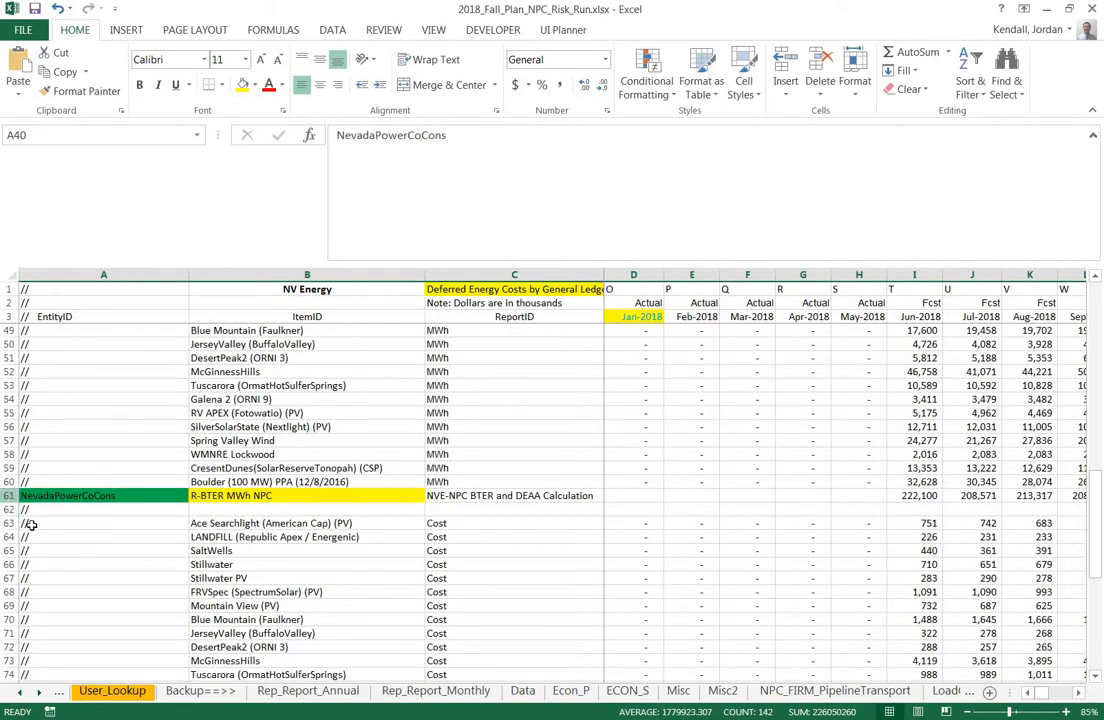
pyautogui.click(9, 495)
pyautogui.scroll(-8, 81, 564)
pyautogui.moveTo(12, 564); pyautogui.dragTo(10, 565)
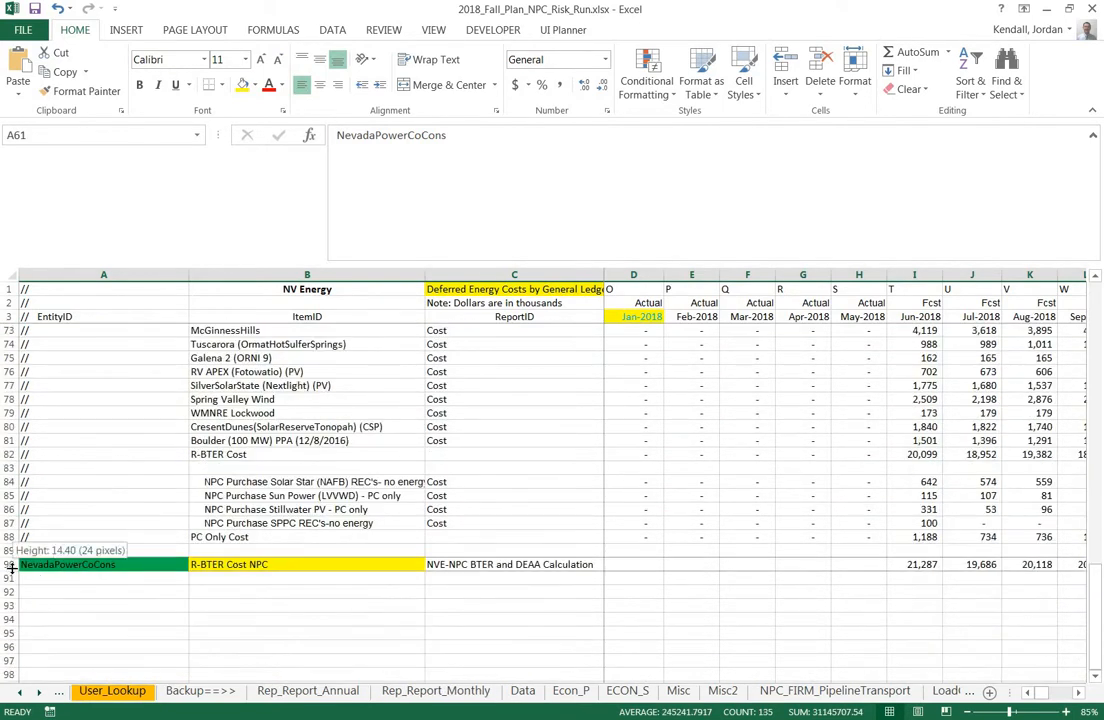
pyautogui.click(10, 565)
# - Highlight the // rows 73 to 88 and inspect the lookup formula of Ace Searchlight's Jan-2018 cost in D63
pyautogui.scroll(1, 185, 497)
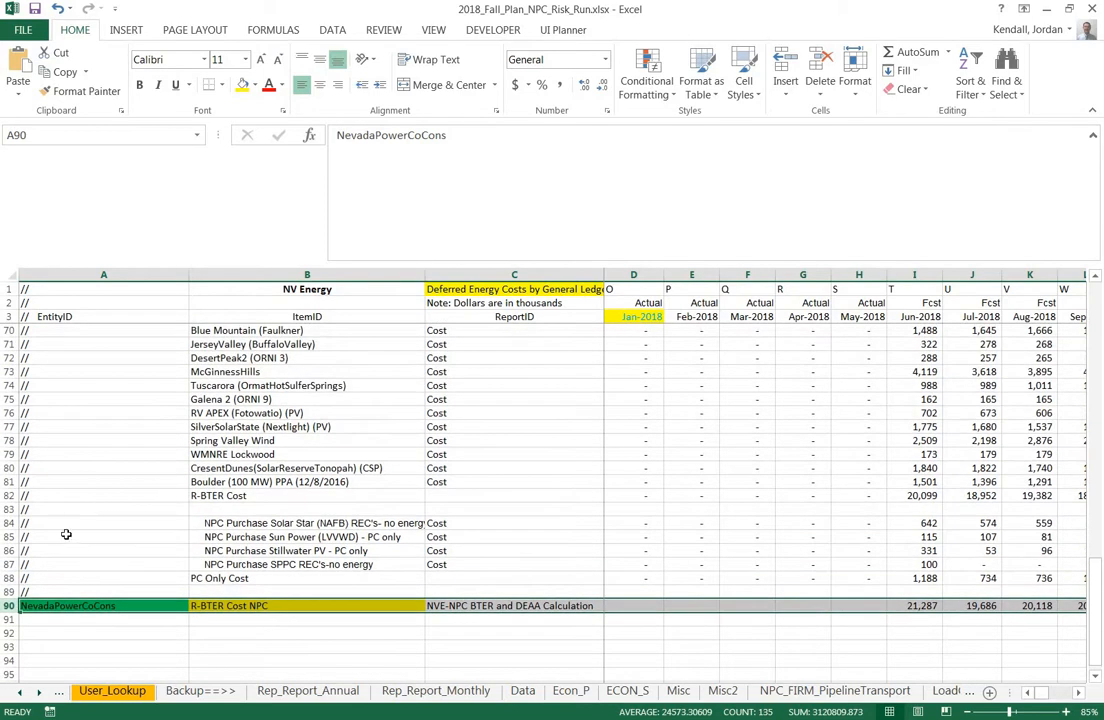
pyautogui.moveTo(9, 578); pyautogui.dragTo(13, 372)
pyautogui.scroll(3, 128, 466)
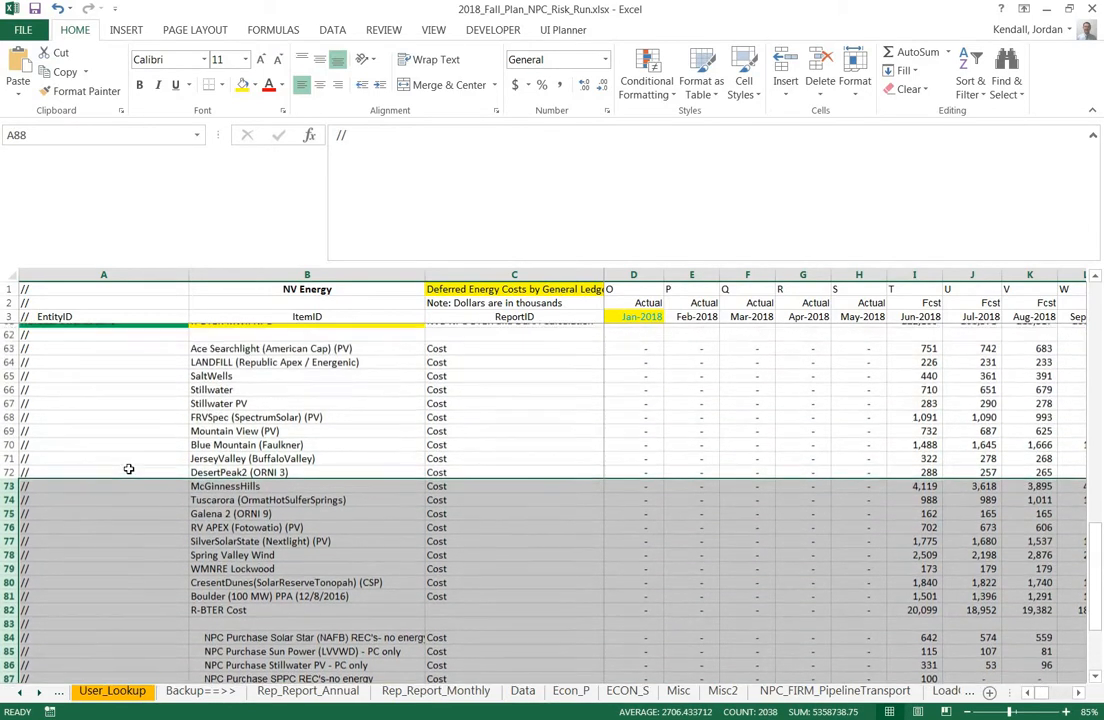
pyautogui.click(650, 358)
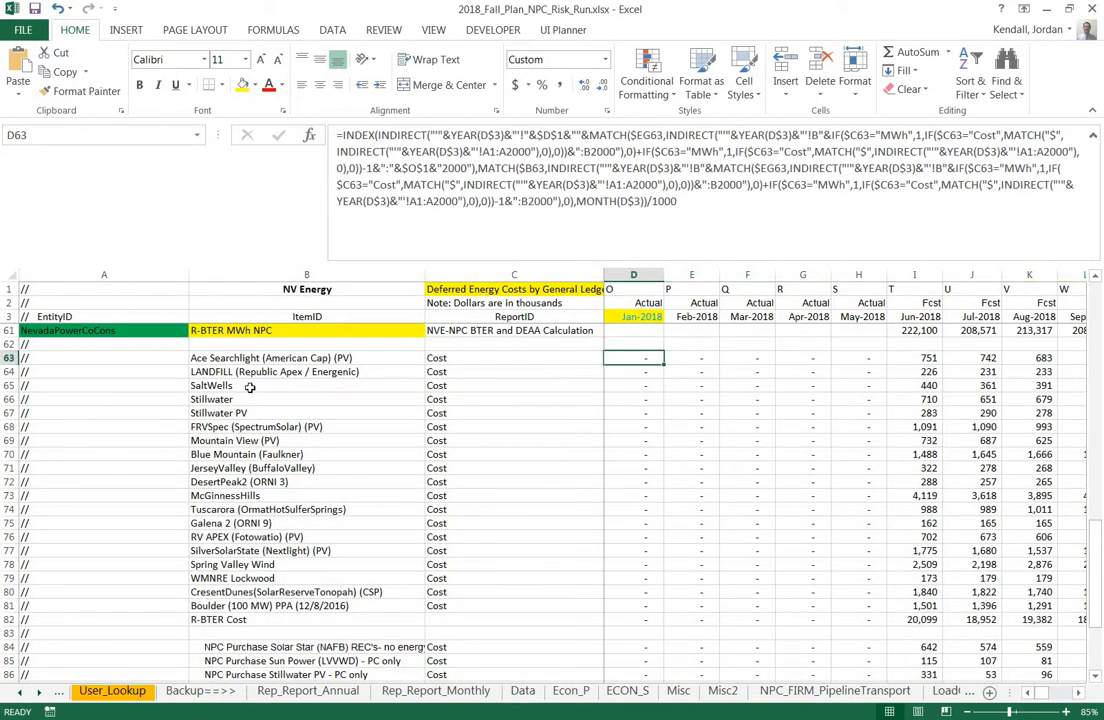
# - Review the // cost rows and inspect the Feb-2018 lookup formulas of SaltWells, Stillwater PV and LANDFILL
pyautogui.scroll(-4, 221, 490)
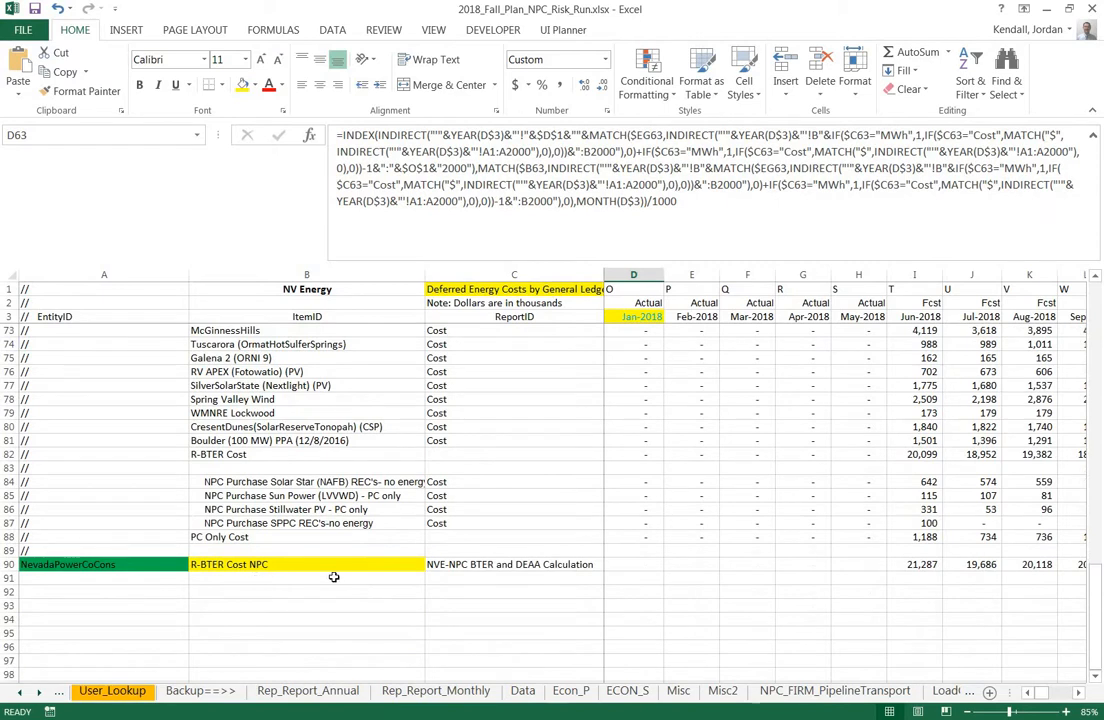
pyautogui.scroll(6, 279, 564)
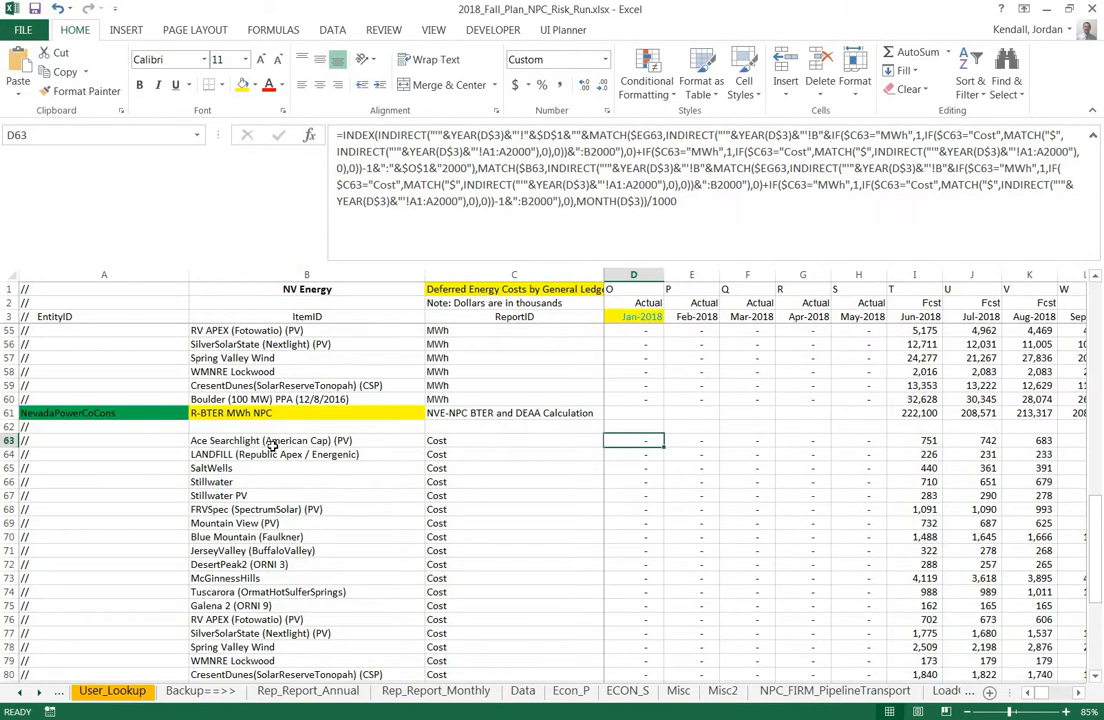
pyautogui.scroll(-8, 263, 578)
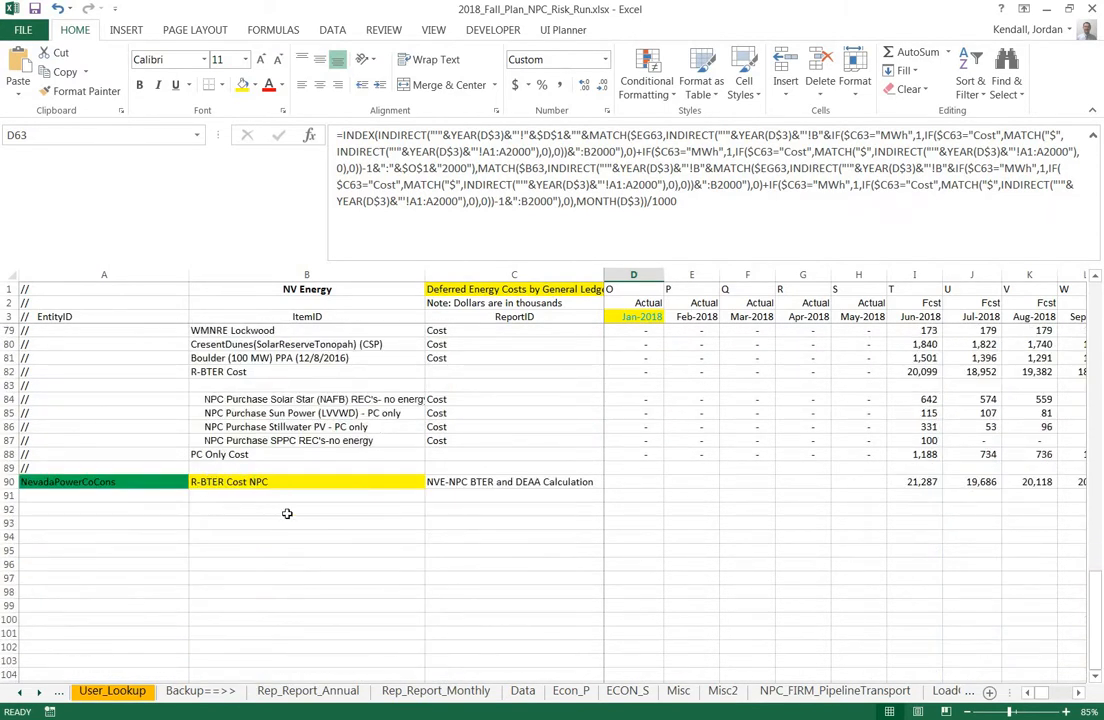
pyautogui.scroll(8, 311, 554)
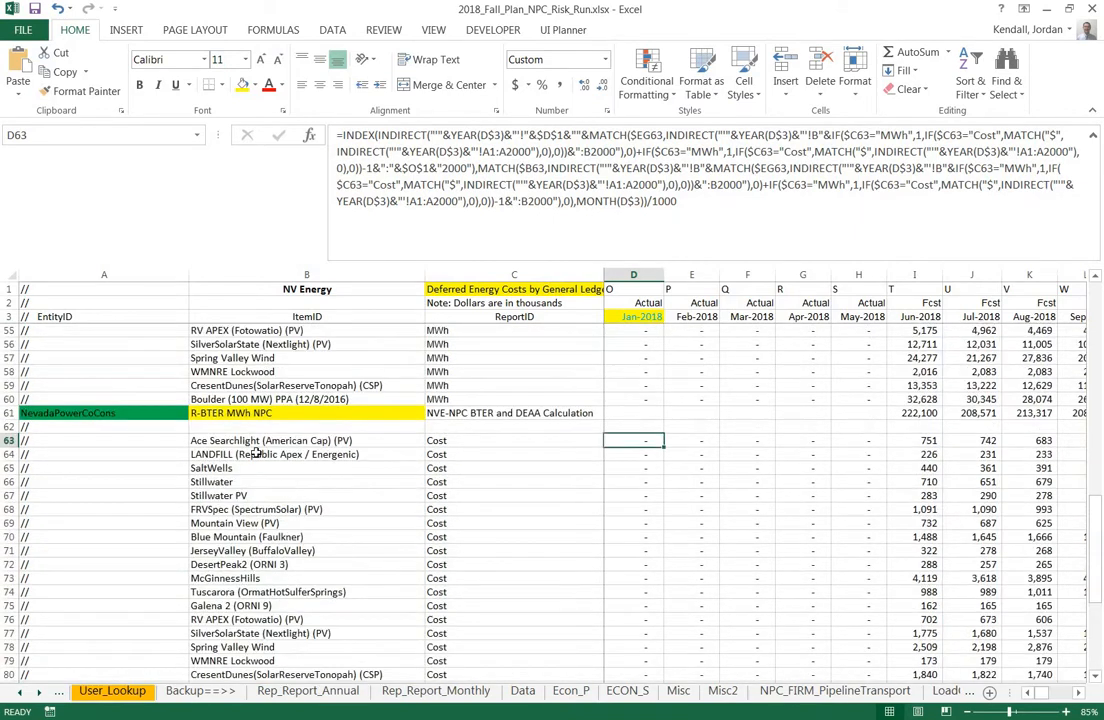
pyautogui.click(690, 443)
pyautogui.click(689, 468)
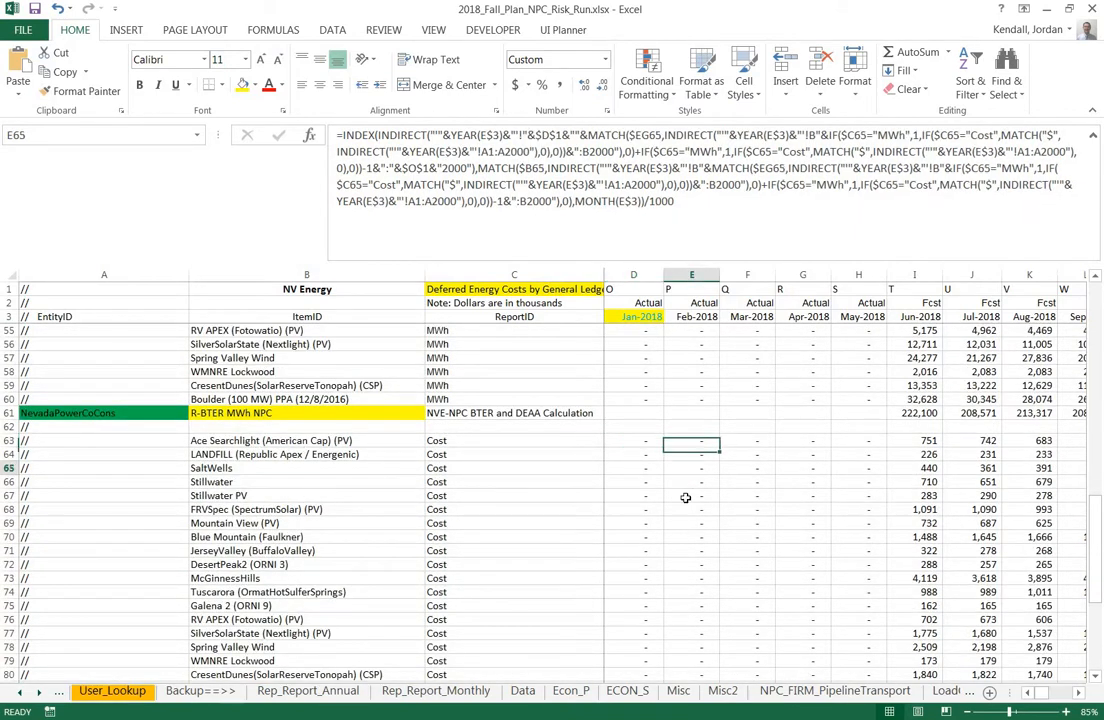
pyautogui.click(686, 496)
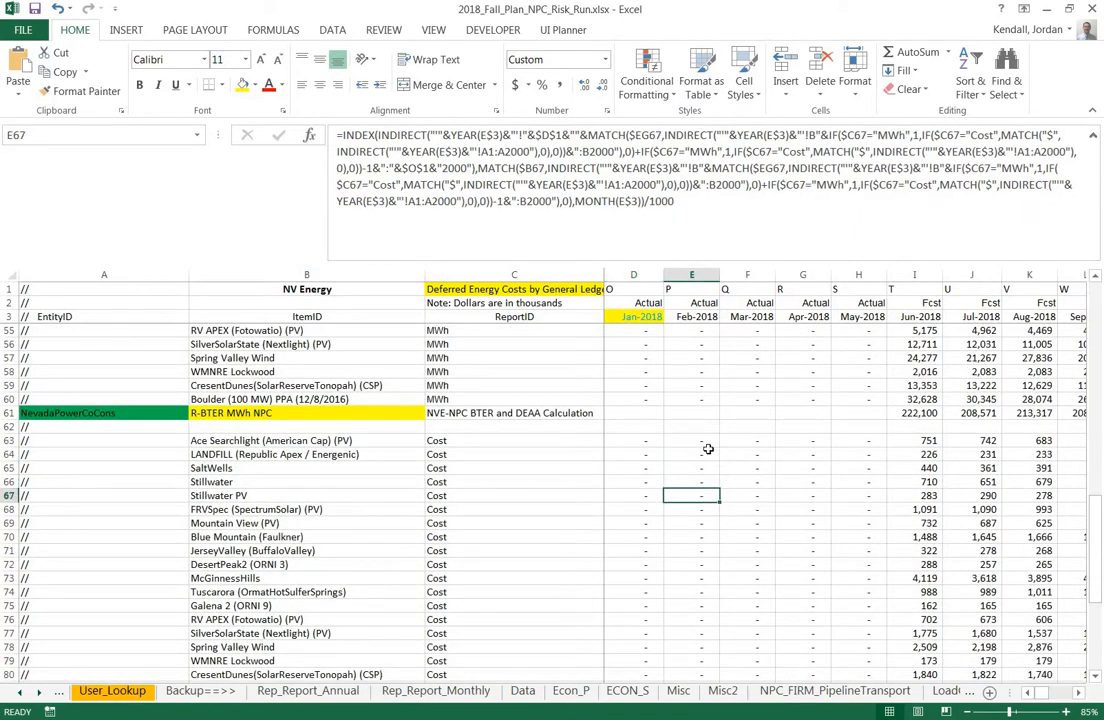
pyautogui.click(706, 452)
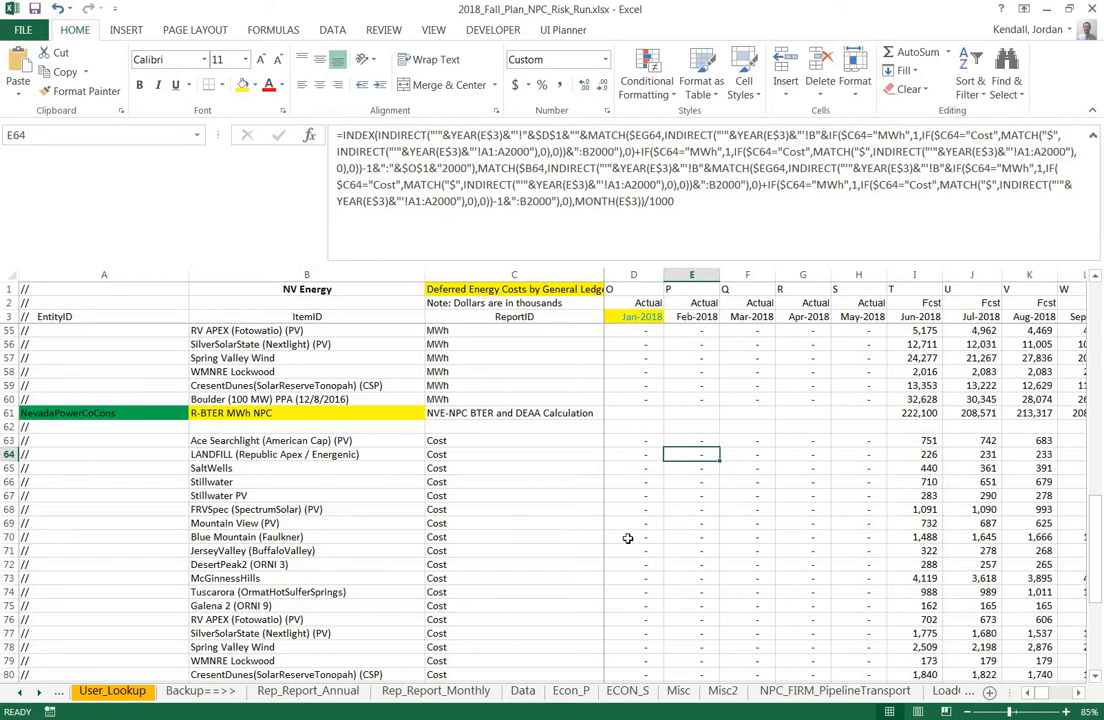
# - Compare the Jun-2018 formula of R-BTER Cost NPC in row 90 with the Boulder (100 MW) PPA cost lookup in row 81
pyautogui.scroll(-7, 641, 510)
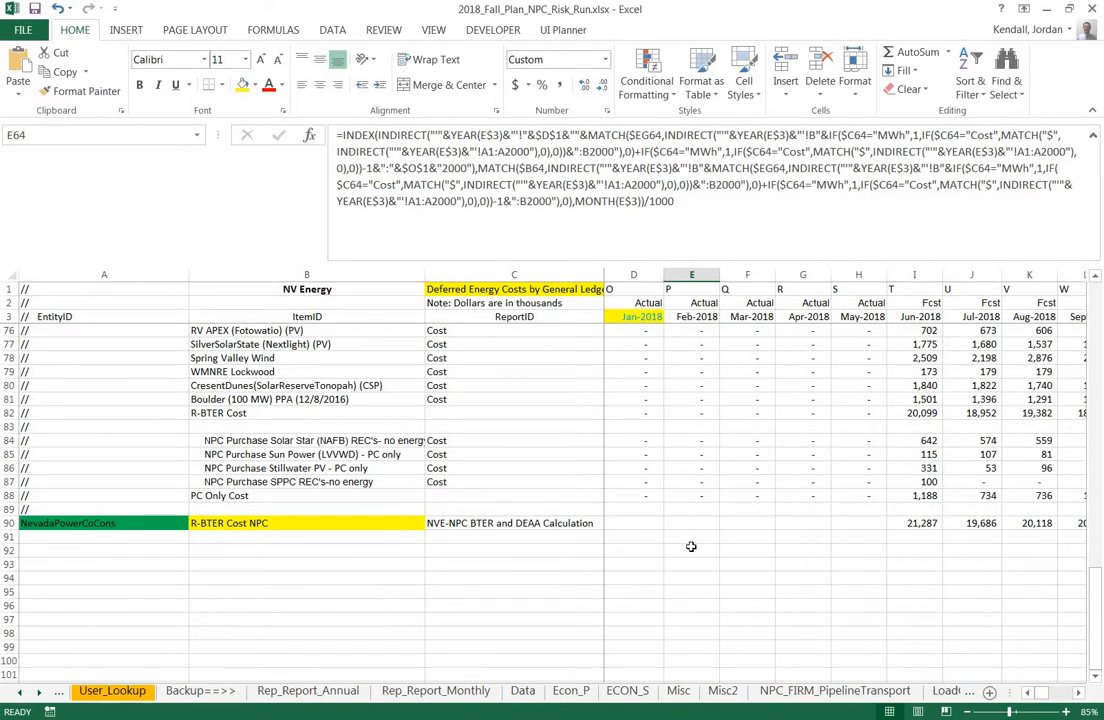
pyautogui.click(915, 524)
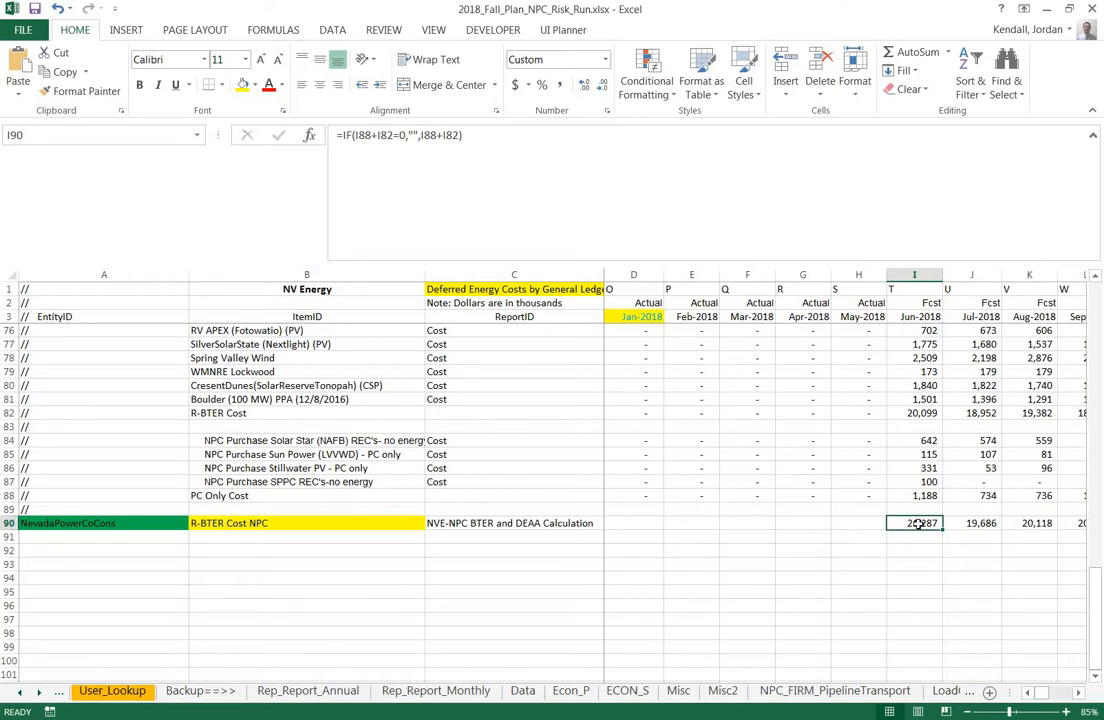
pyautogui.click(924, 399)
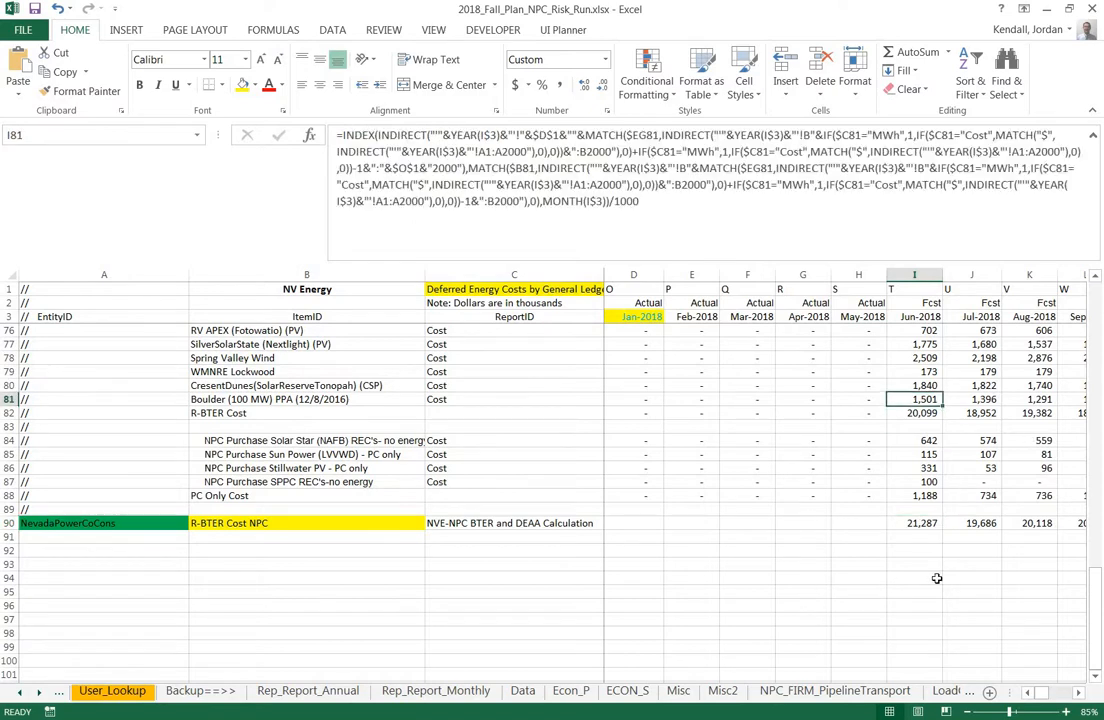
# - Return to the start of the sheet, inspect the Jan-2018 heading date and highlight heading row 3
pyautogui.scroll(10, 937, 612)
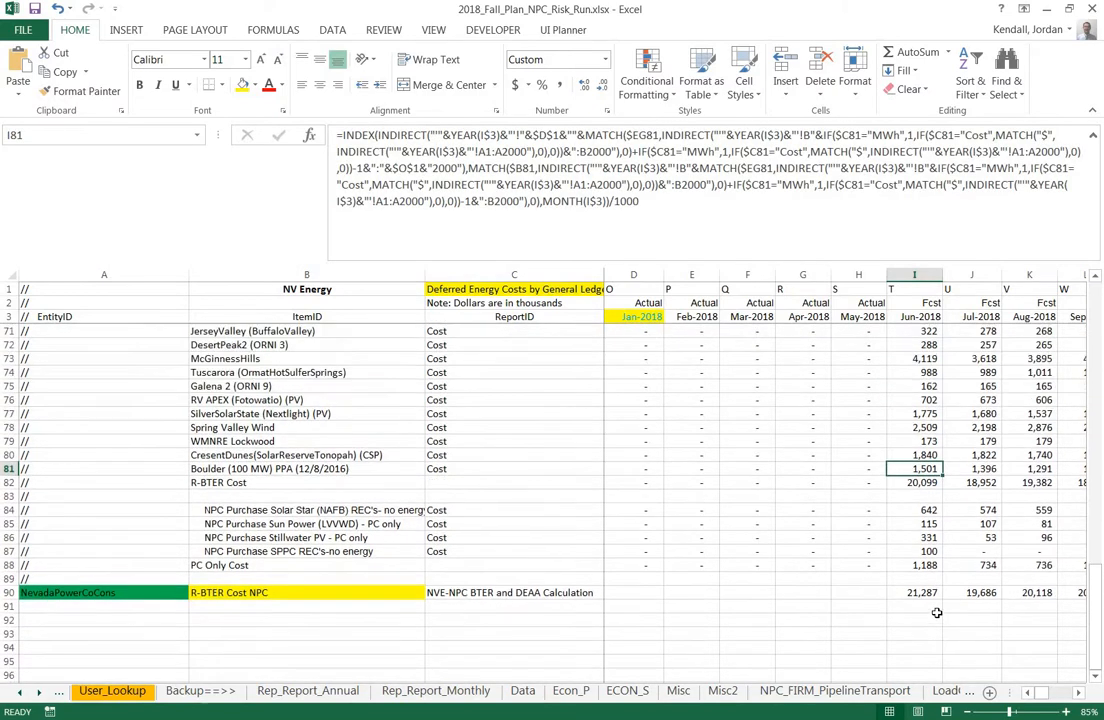
pyautogui.scroll(6, 937, 612)
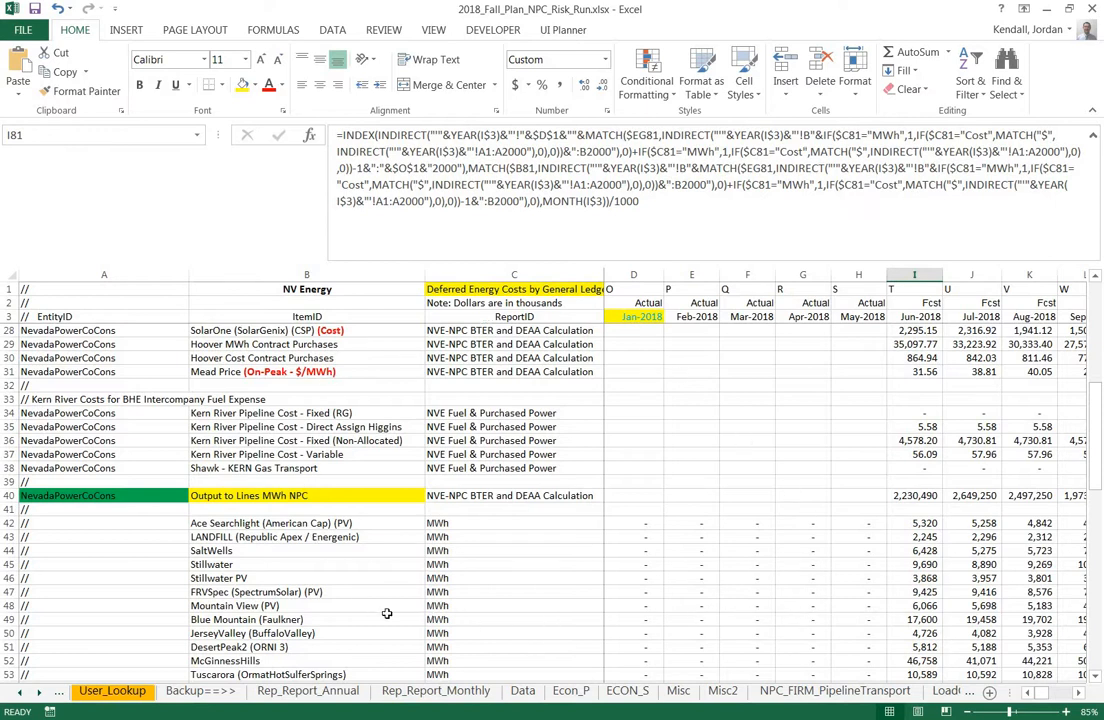
pyautogui.scroll(8, 505, 495)
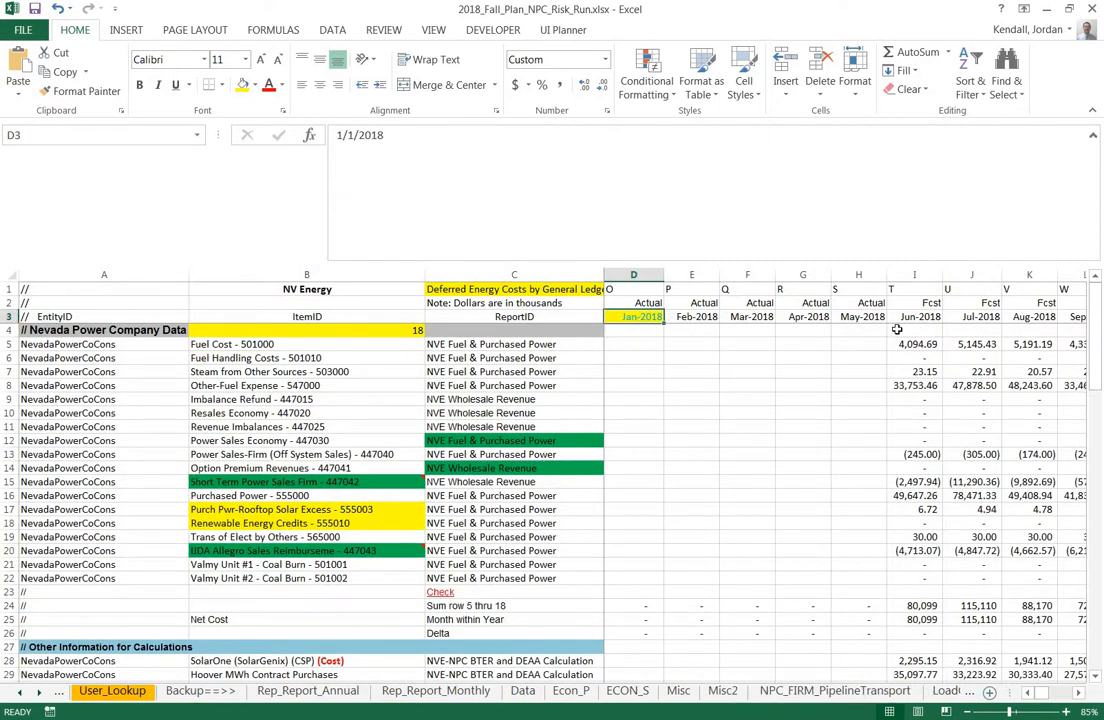
pyautogui.click(747, 426)
pyautogui.click(655, 315)
pyautogui.click(8, 316)
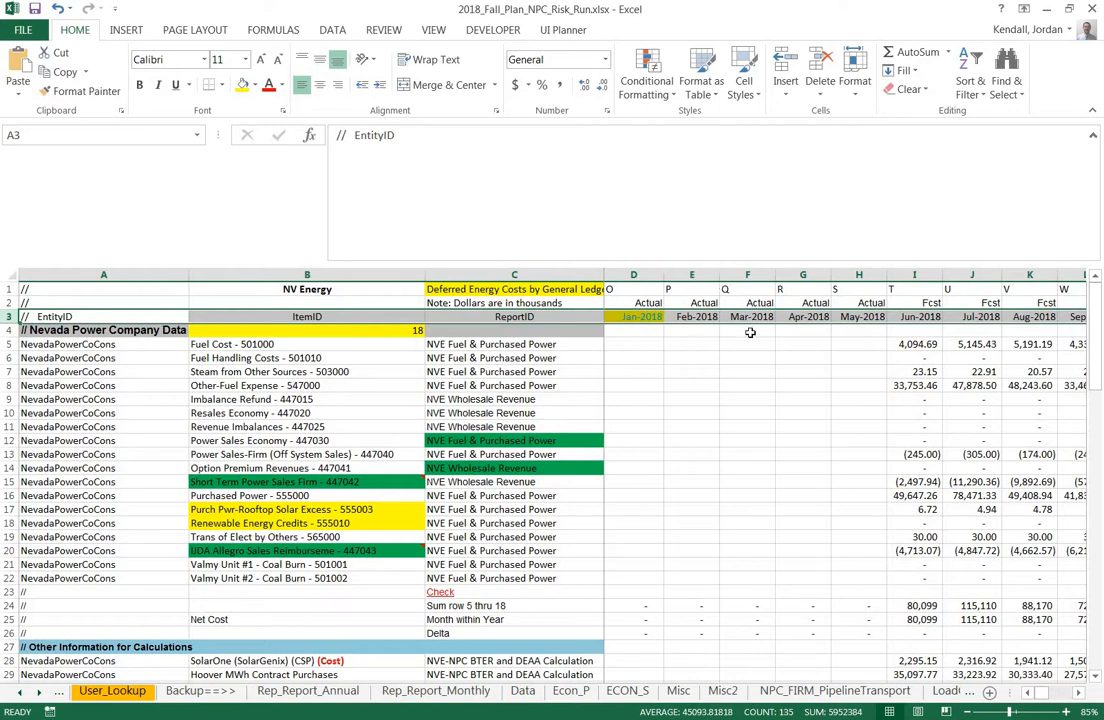
pyautogui.click(74, 399)
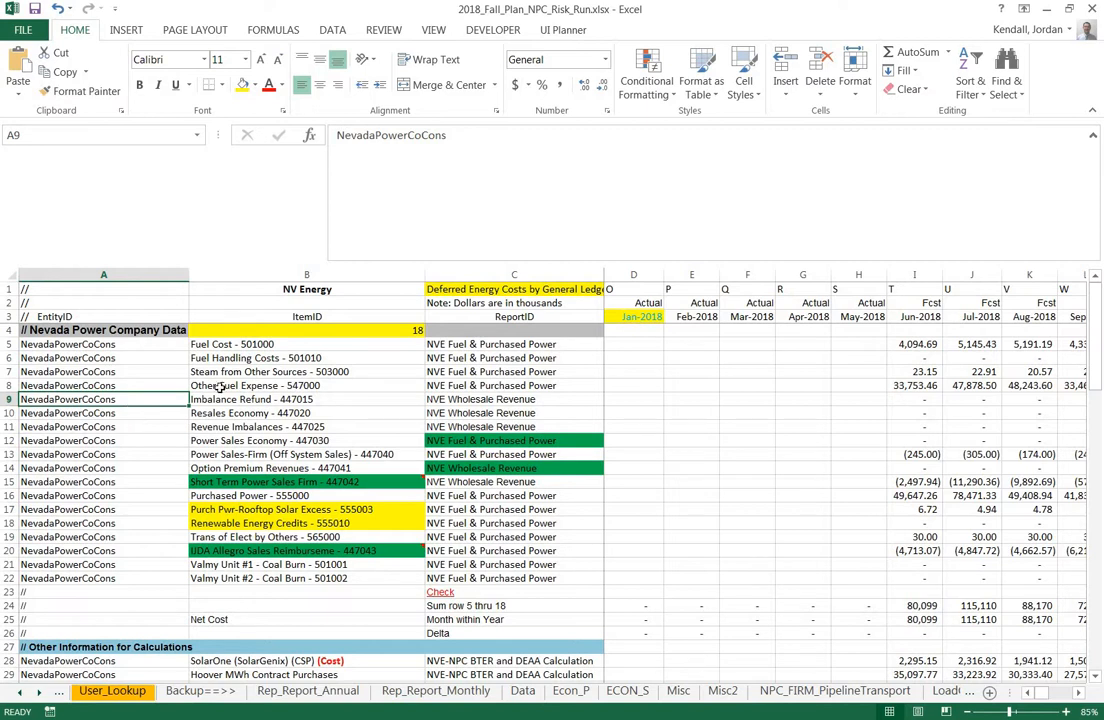
# - Highlight the Jan-2018 column and inspect the date formula of the Feb-2018 heading
pyautogui.click(632, 277)
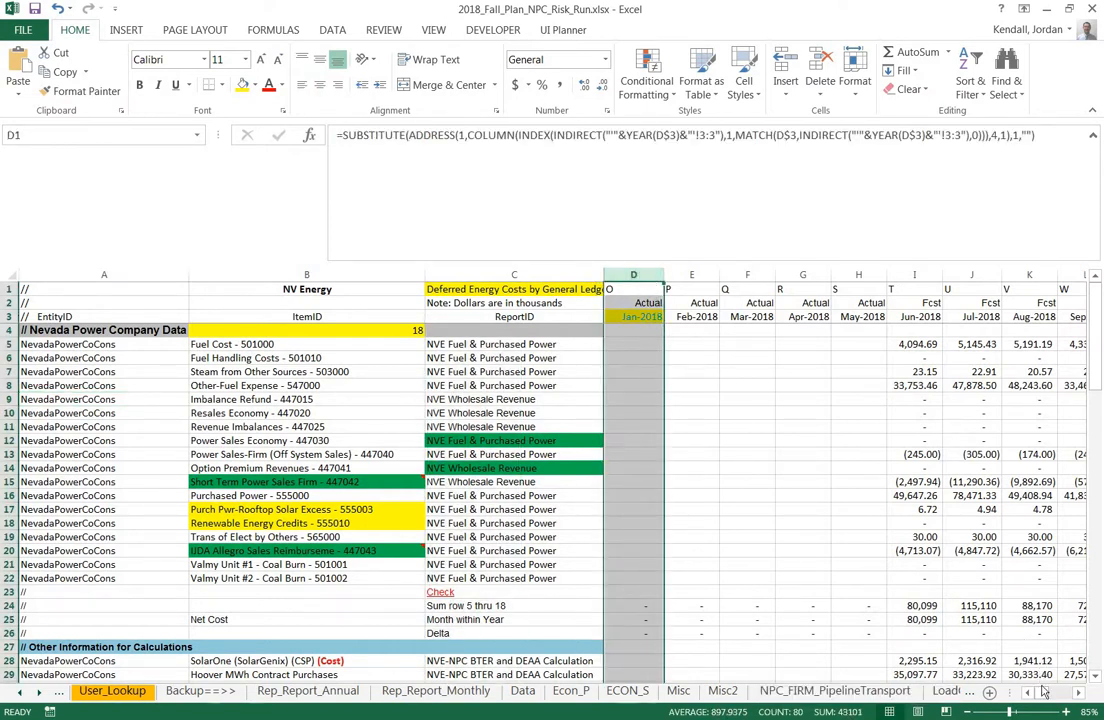
pyautogui.moveTo(1043, 690)
pyautogui.mouseDown()
pyautogui.moveTo(1080, 706)
pyautogui.moveTo(1026, 703)
pyautogui.mouseUp()
pyautogui.click(675, 316)
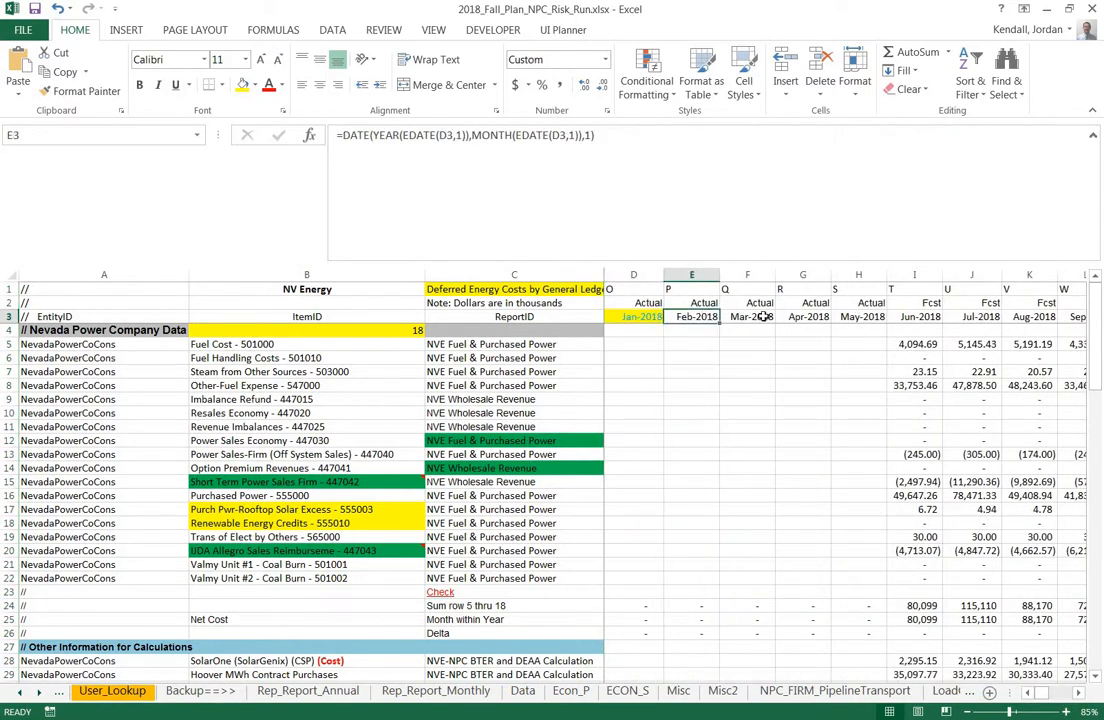
# - Inspect the Jul-2018 forecast formula of Purch Pwr-Rooftop Solar Excess and review the month columns through Dec-2018
pyautogui.click(971, 509)
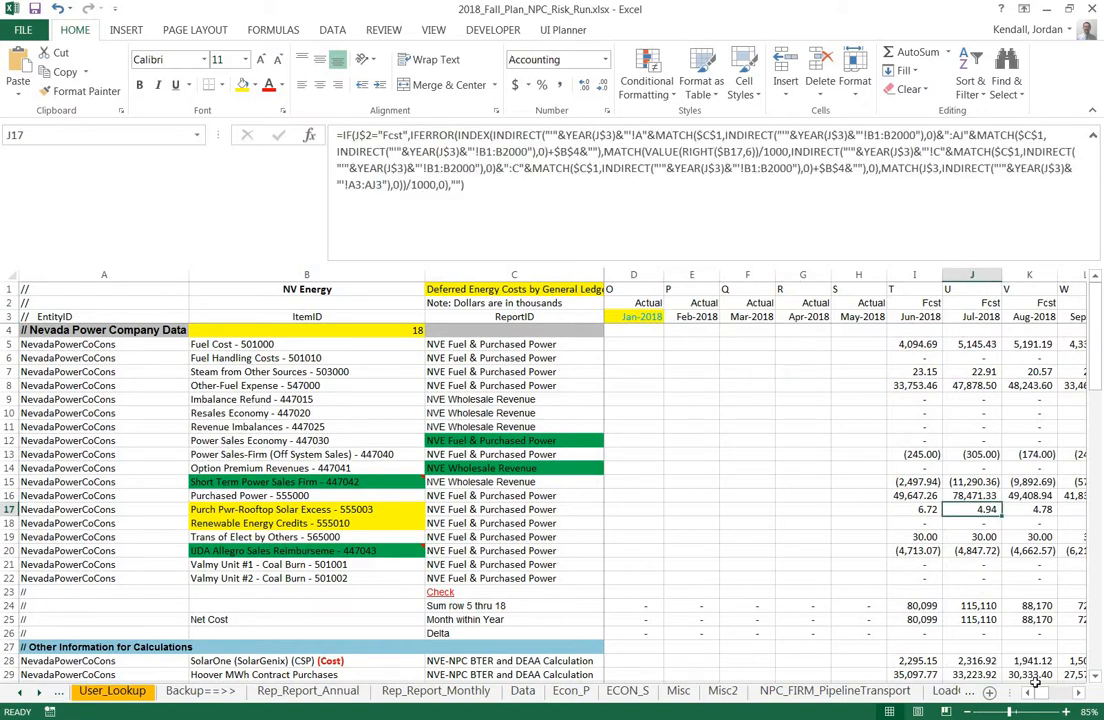
pyautogui.click(1079, 694)
pyautogui.click(1079, 694)
pyautogui.click(1079, 694)
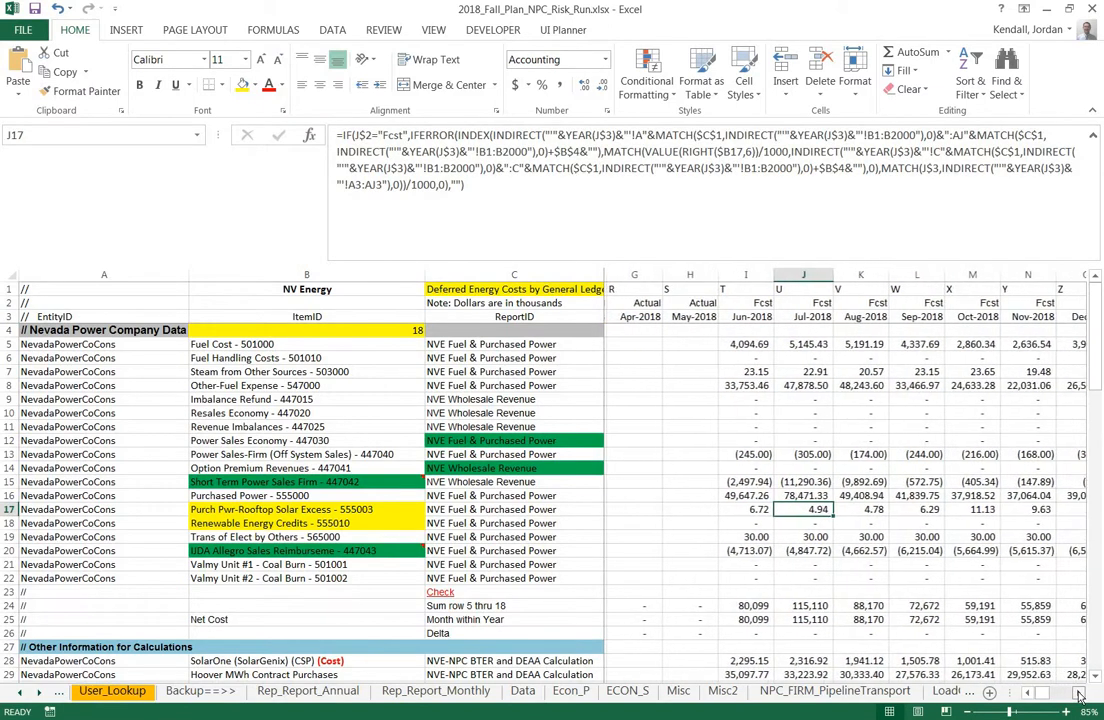
pyautogui.click(1079, 694)
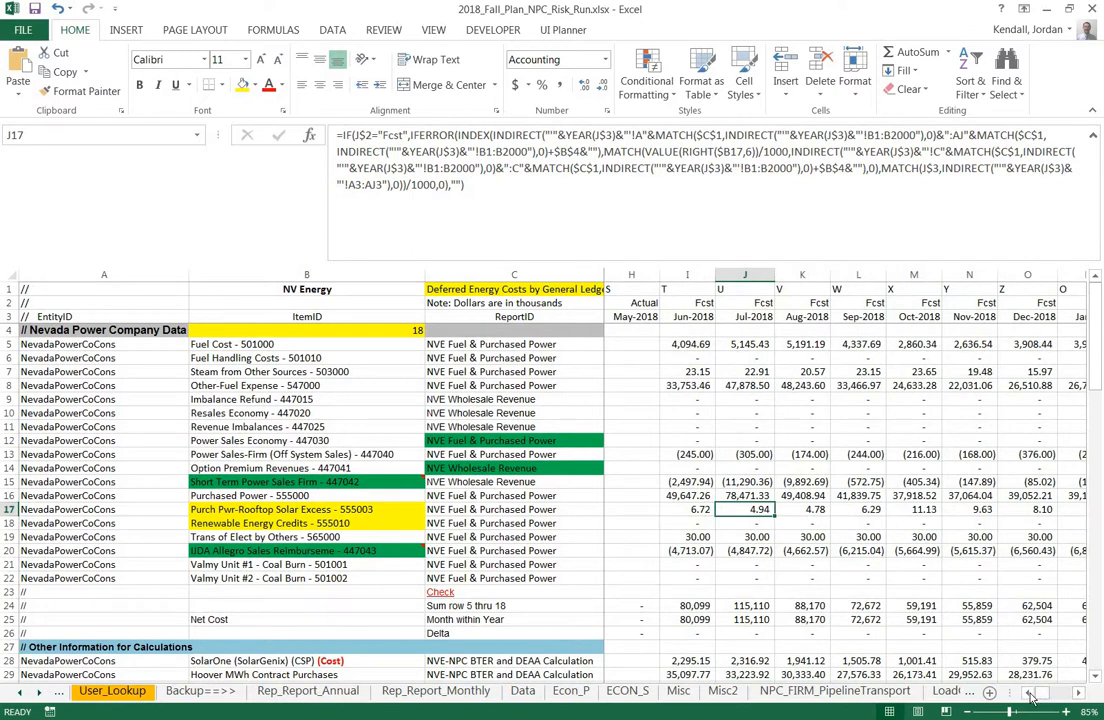
pyautogui.click(1030, 693)
pyautogui.click(1030, 693)
pyautogui.click(1030, 693)
pyautogui.click(1030, 693)
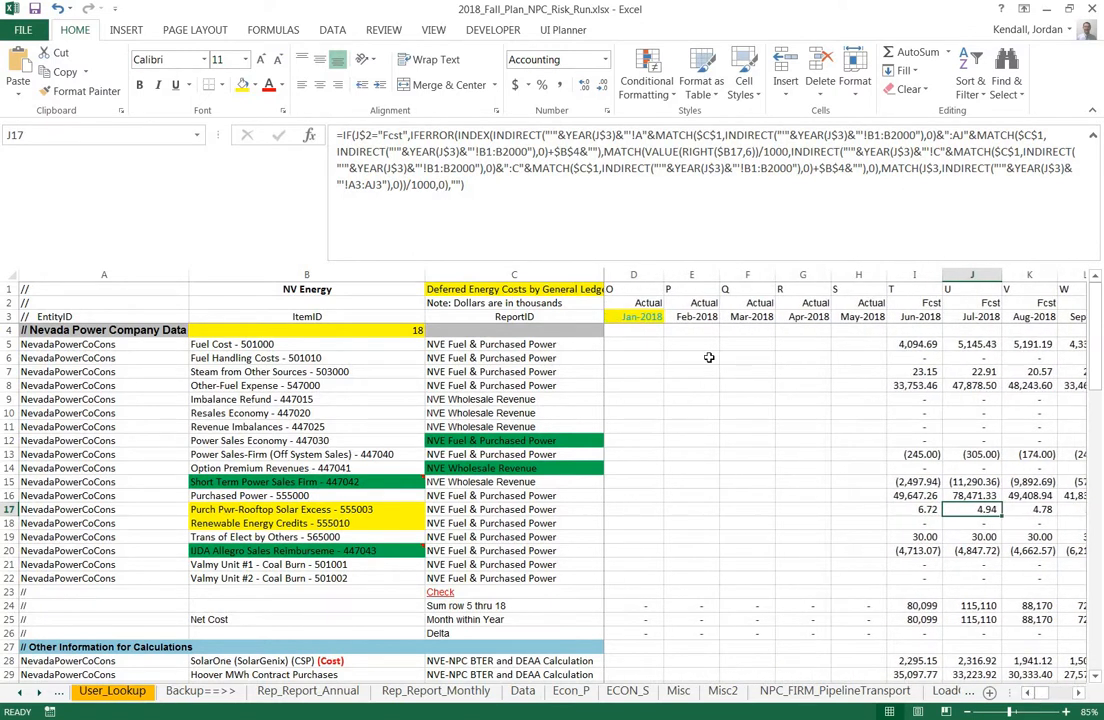
# - Highlight column D for Jan-2018 and review its cells down through the data and // rows
pyautogui.click(635, 275)
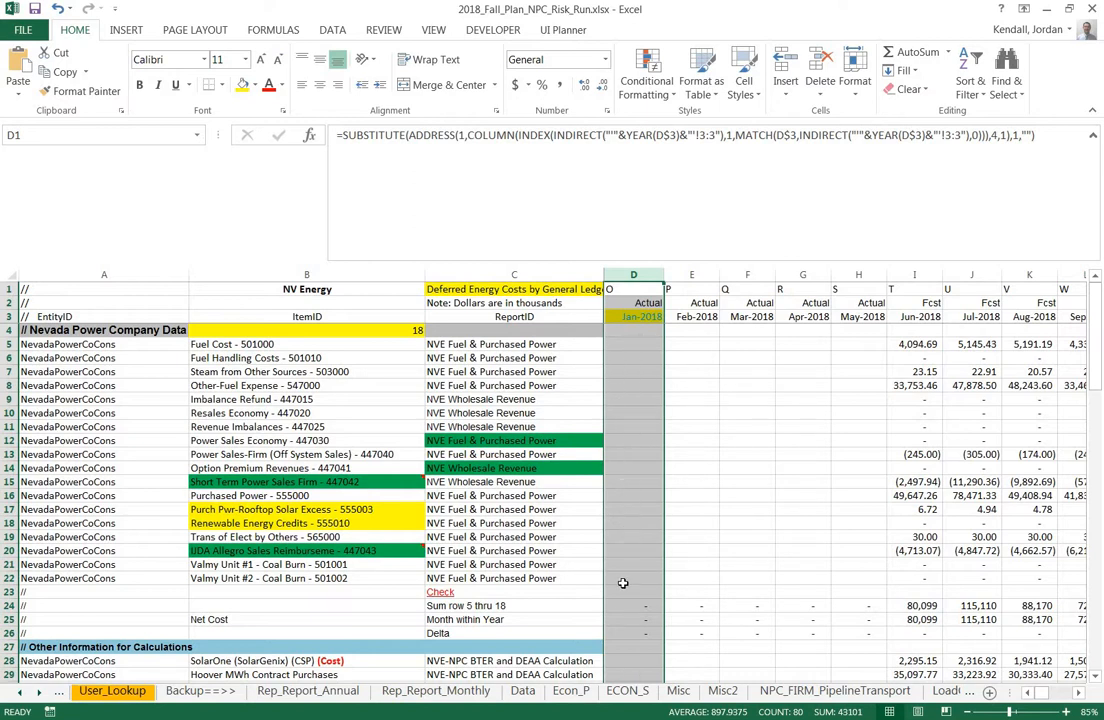
pyautogui.scroll(-3, 630, 582)
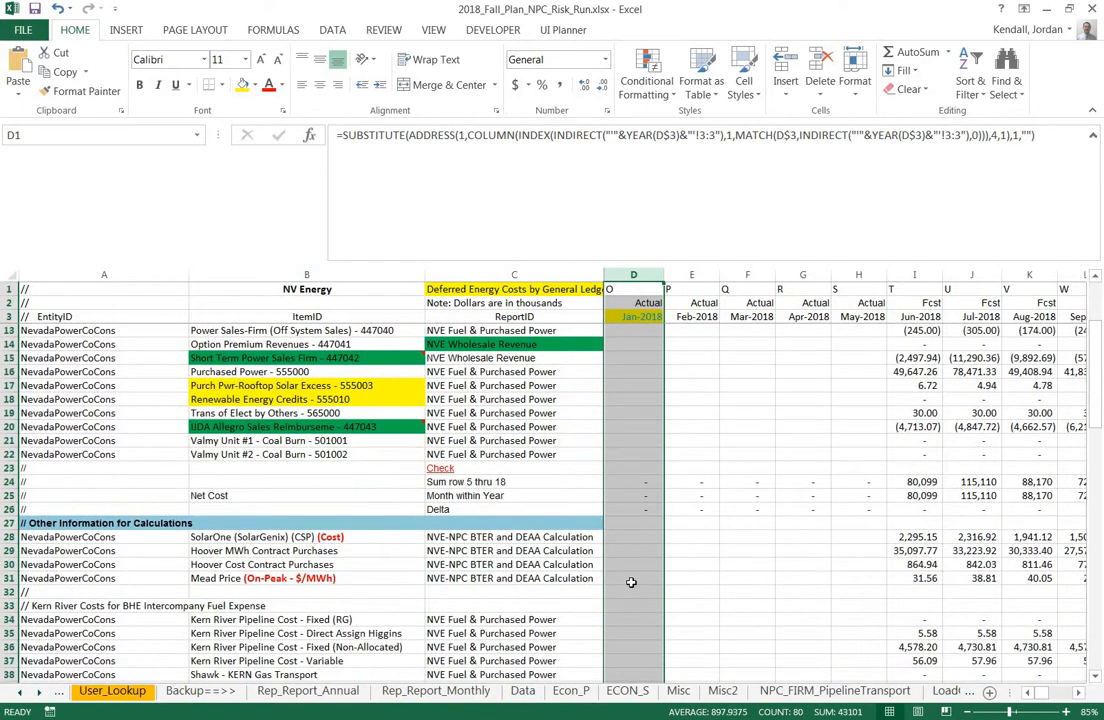
pyautogui.scroll(-2, 631, 582)
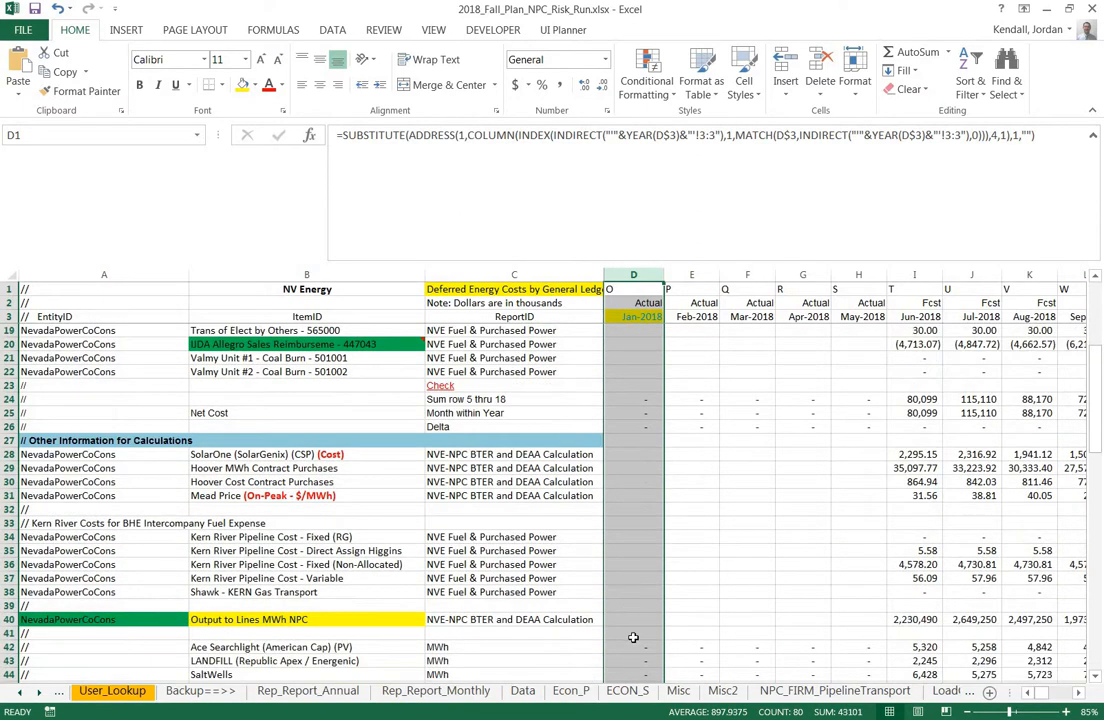
pyautogui.scroll(5, 656, 542)
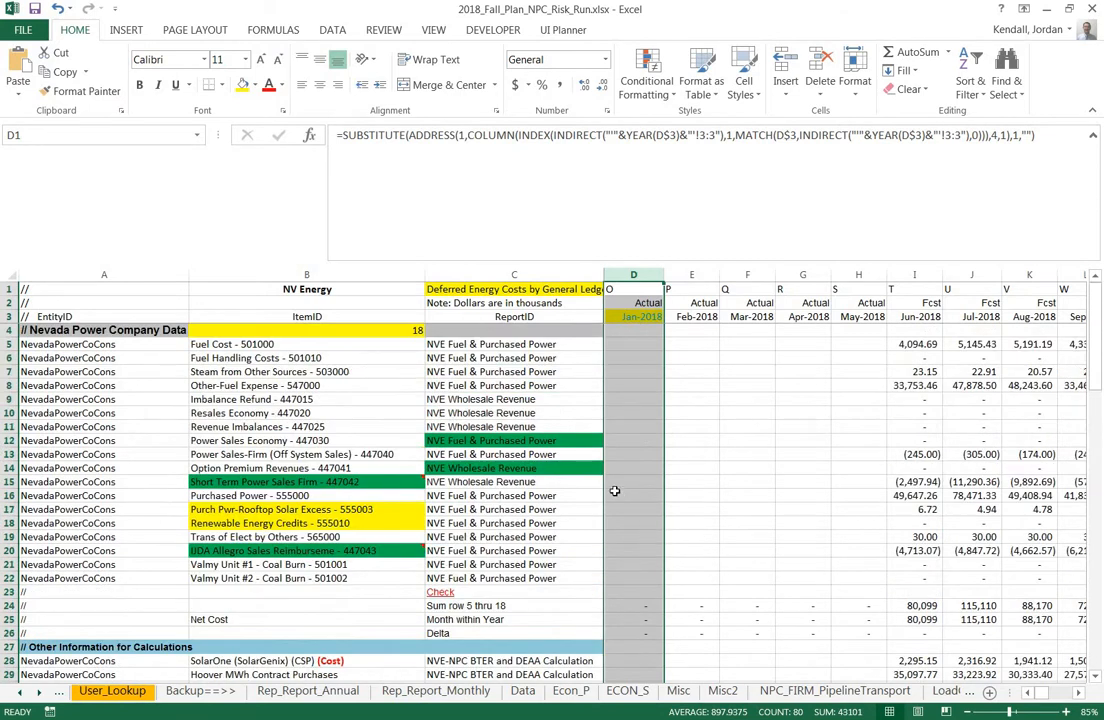
# - Highlight the Feb-2018 and Feb-2019 columns to compare the monthly layout, and inspect the ReportID values of Other-Fuel Expense and Imbalance Refund
pyautogui.click(692, 274)
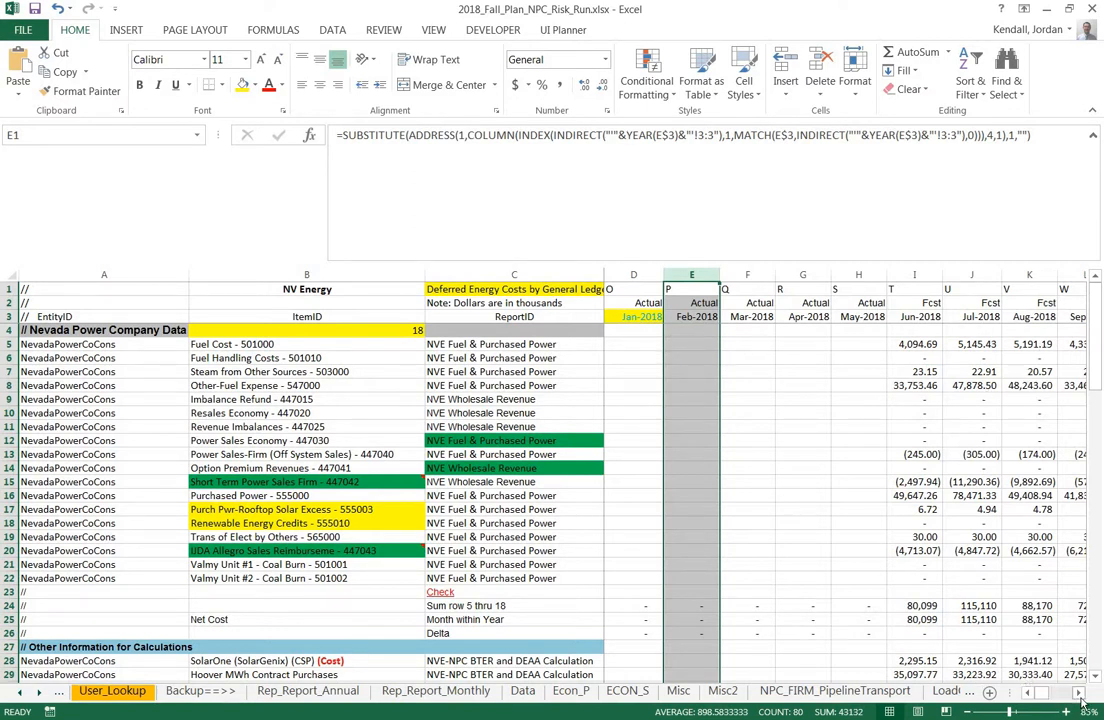
pyautogui.hscroll(7, 1078, 692)
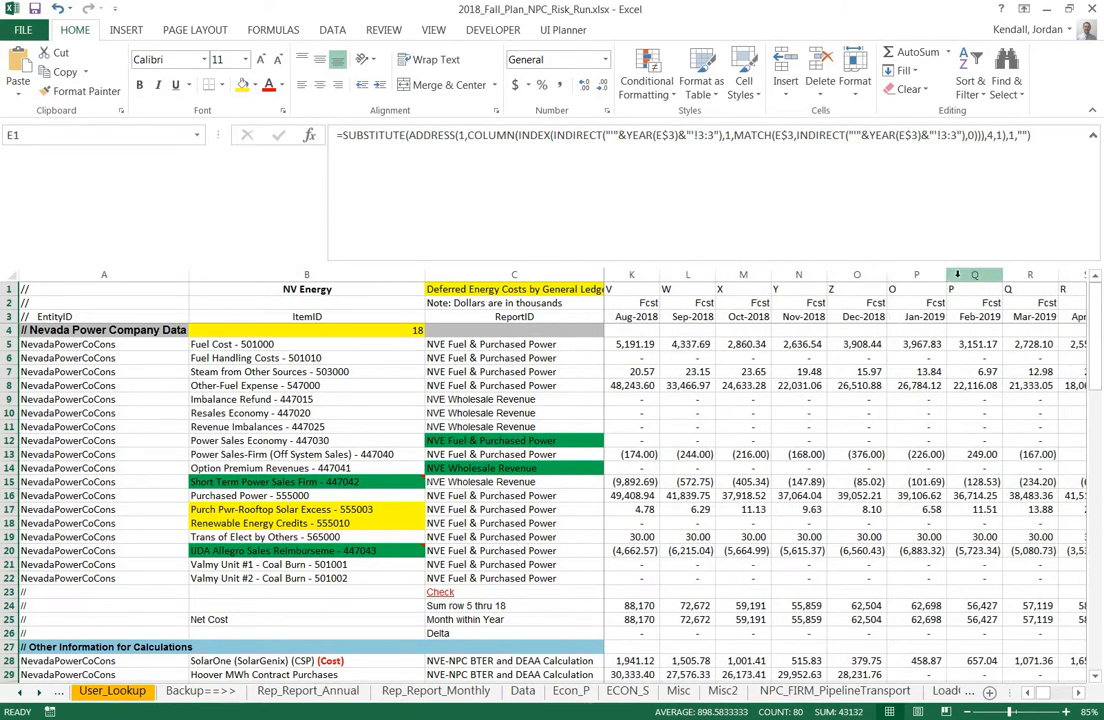
pyautogui.click(957, 274)
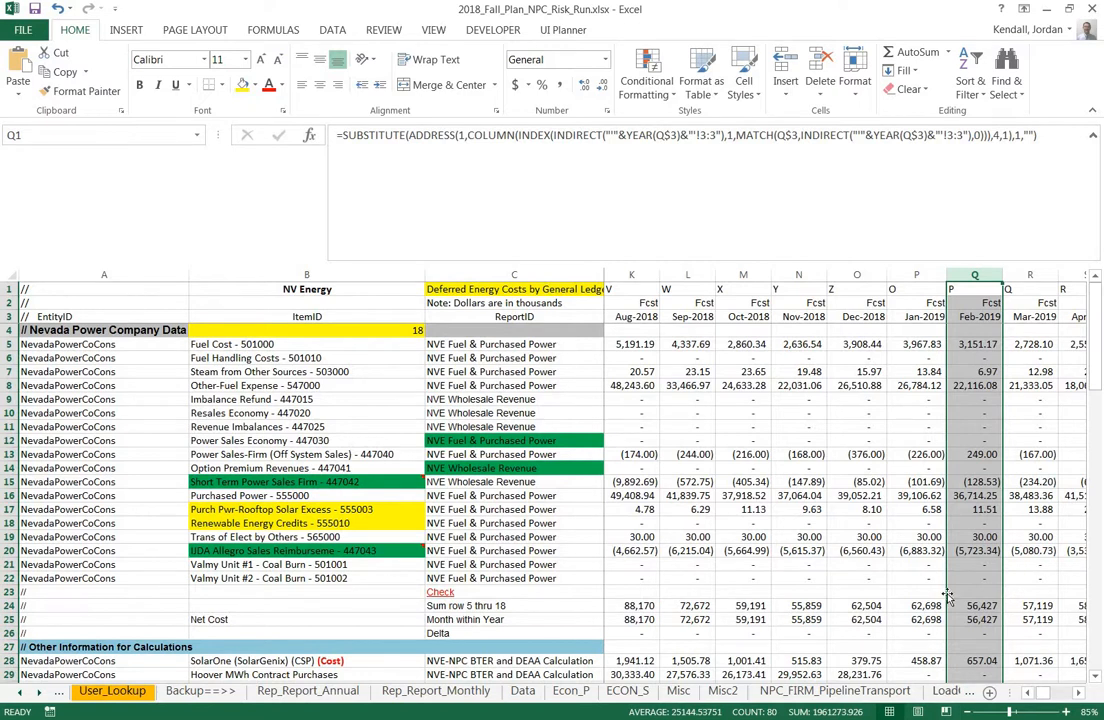
pyautogui.moveTo(1042, 694); pyautogui.dragTo(998, 695)
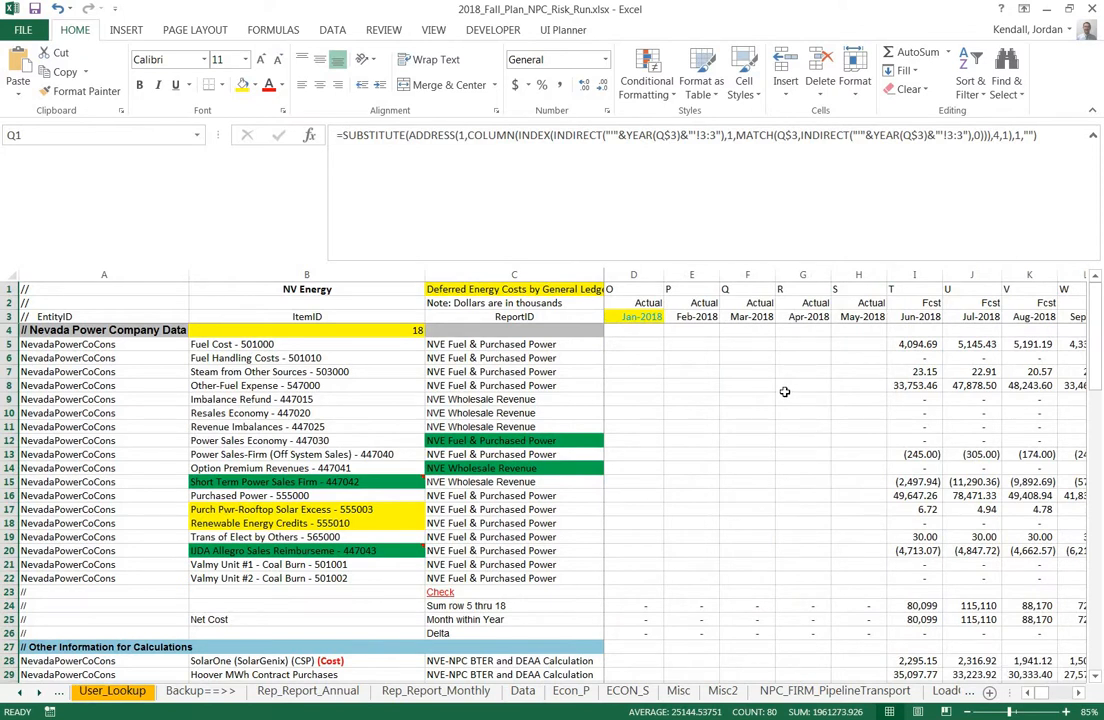
pyautogui.click(522, 384)
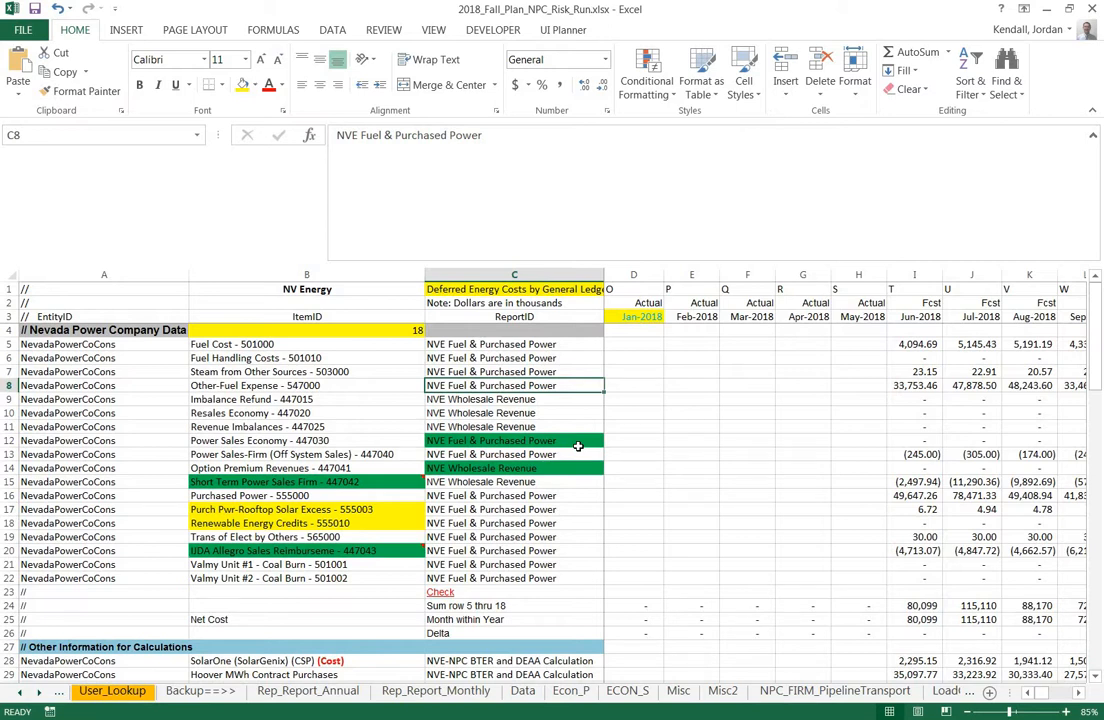
pyautogui.click(498, 400)
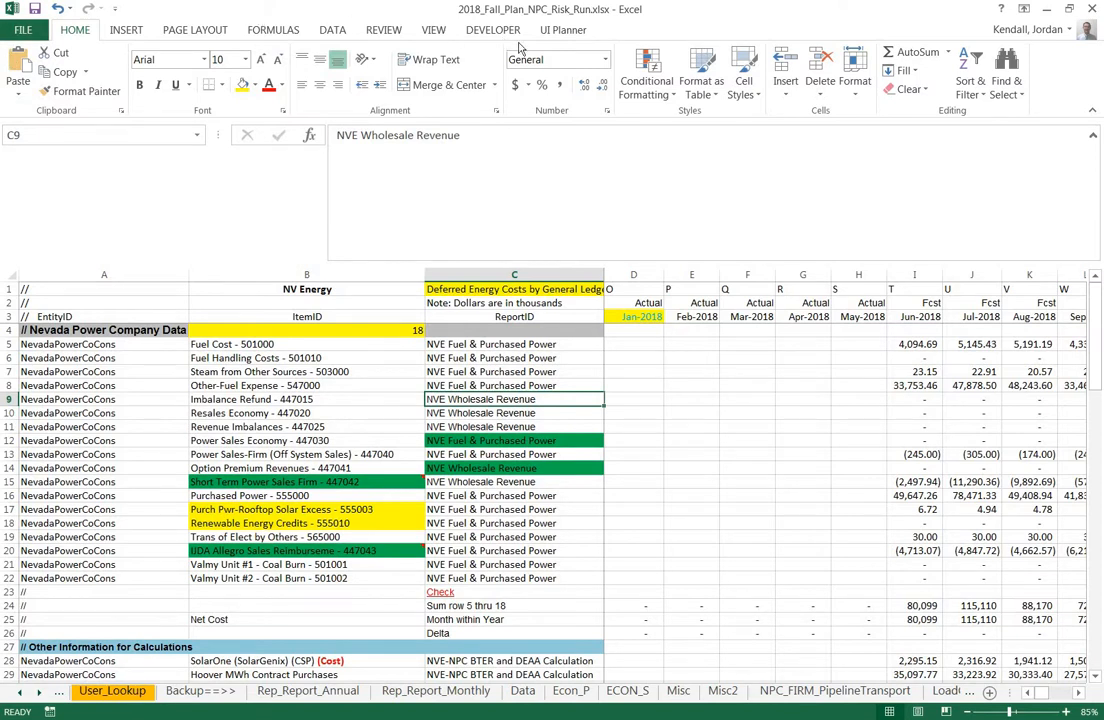
# - Start the UI Planner Save as text command for the User_Lookup sheet and widen its dialog on both sides
pyautogui.click(562, 31)
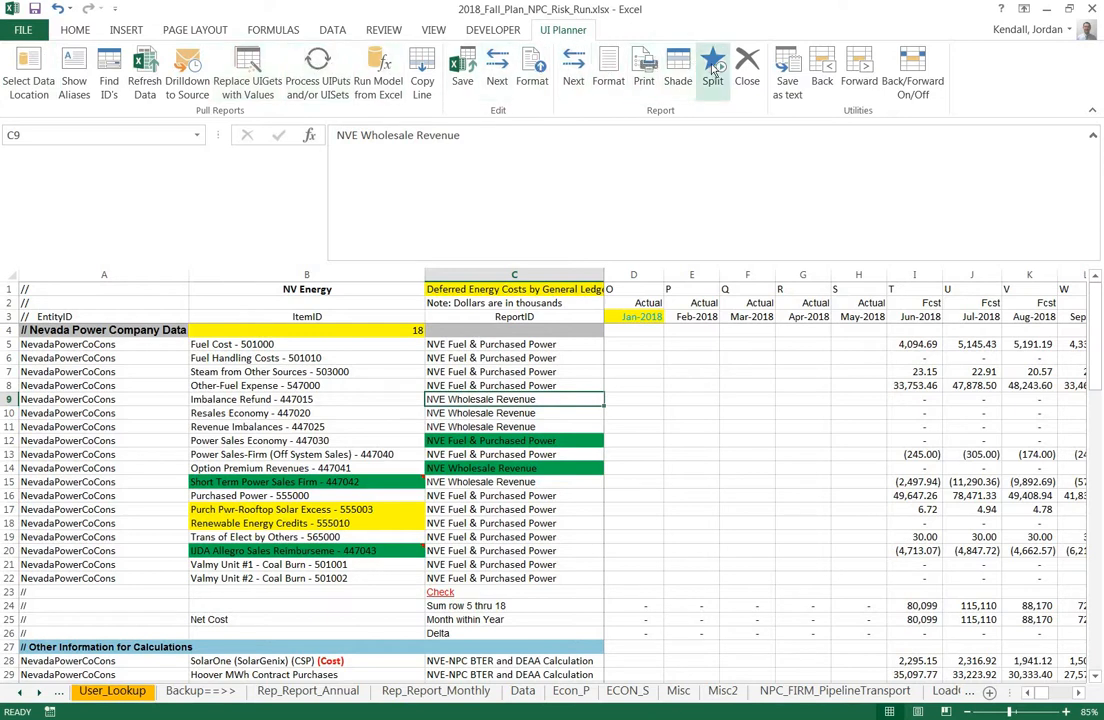
pyautogui.click(797, 72)
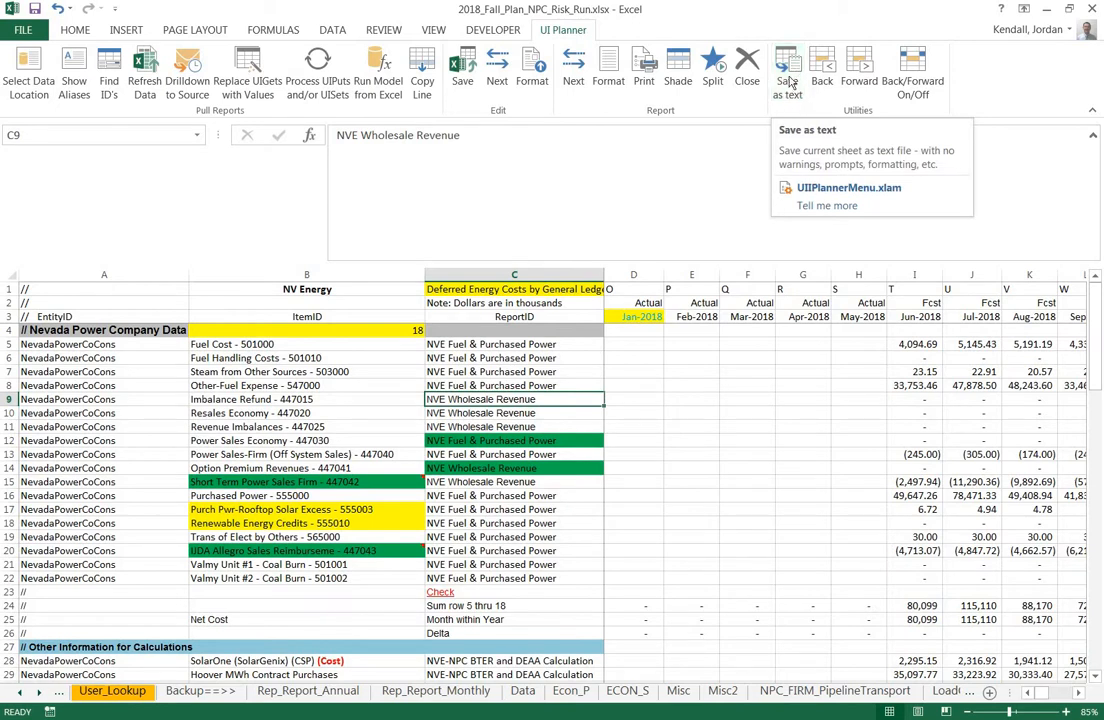
pyautogui.click(793, 67)
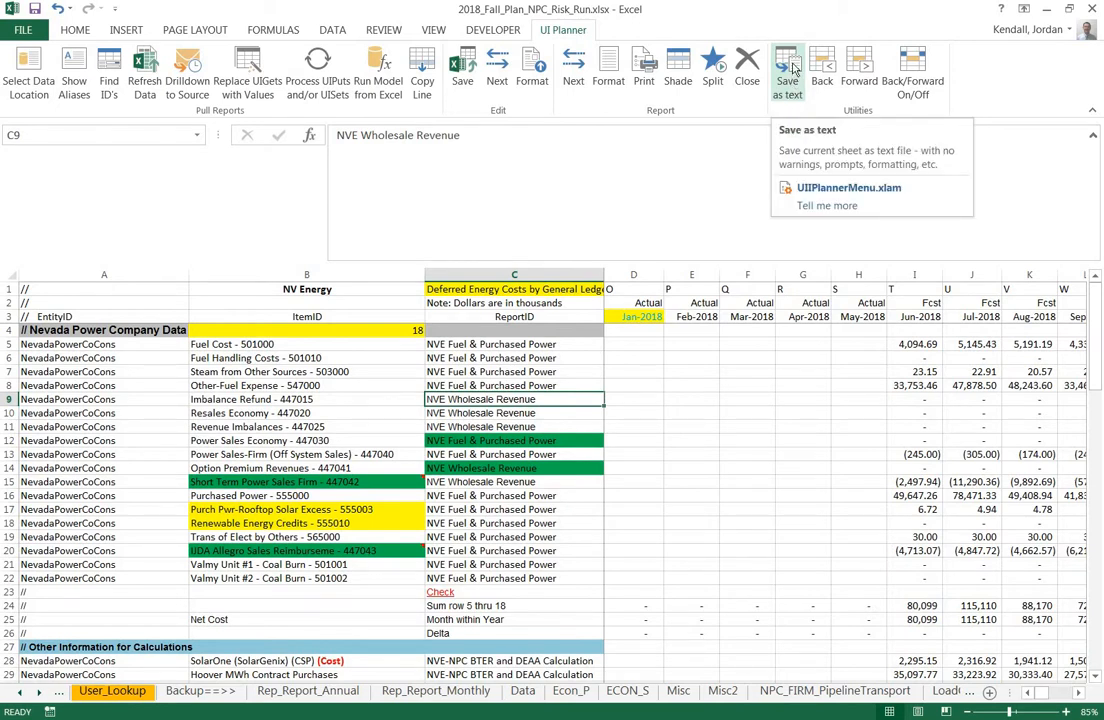
pyautogui.click(795, 68)
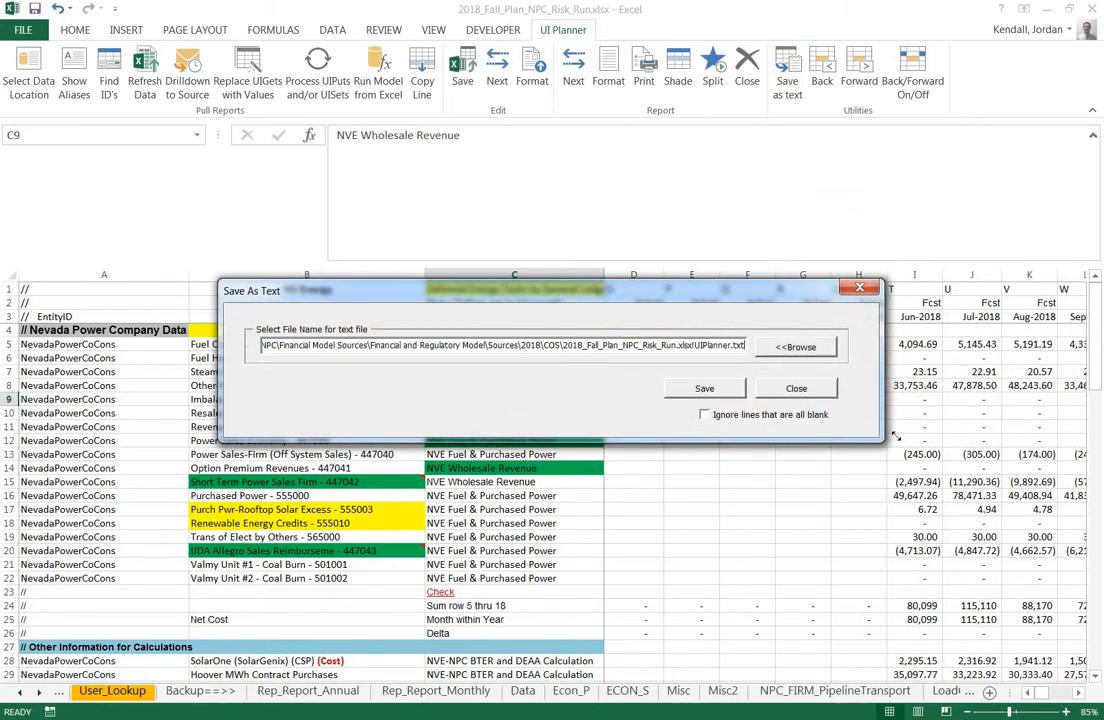
pyautogui.moveTo(896, 437); pyautogui.dragTo(1011, 437)
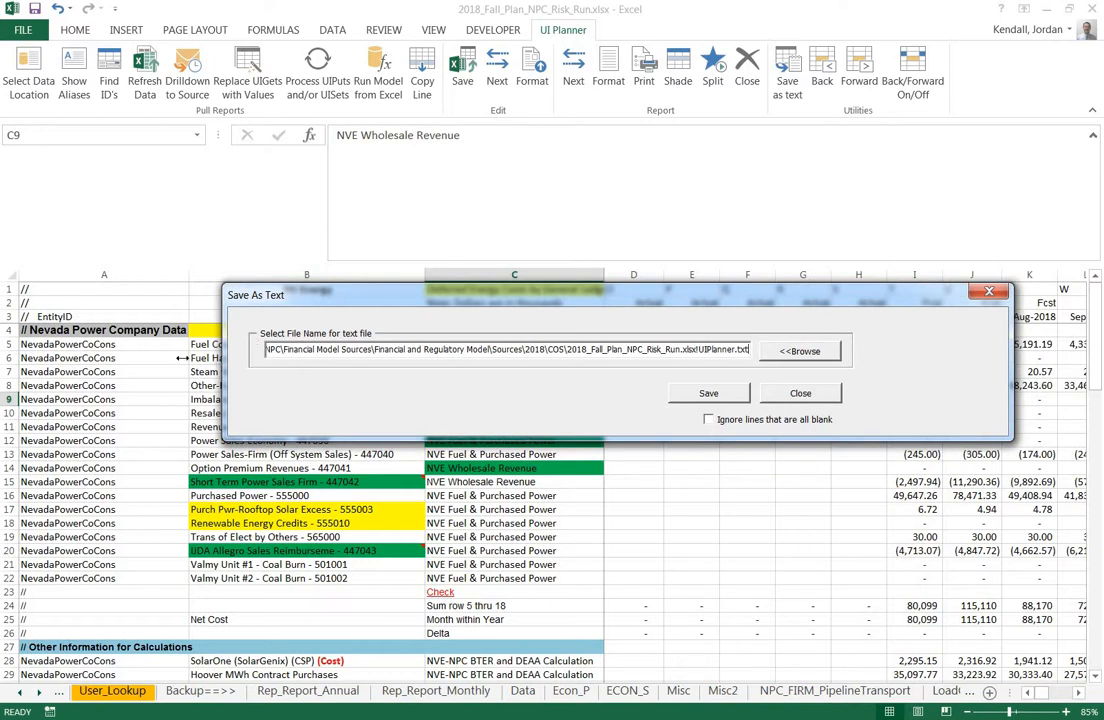
pyautogui.moveTo(181, 357); pyautogui.dragTo(61, 357)
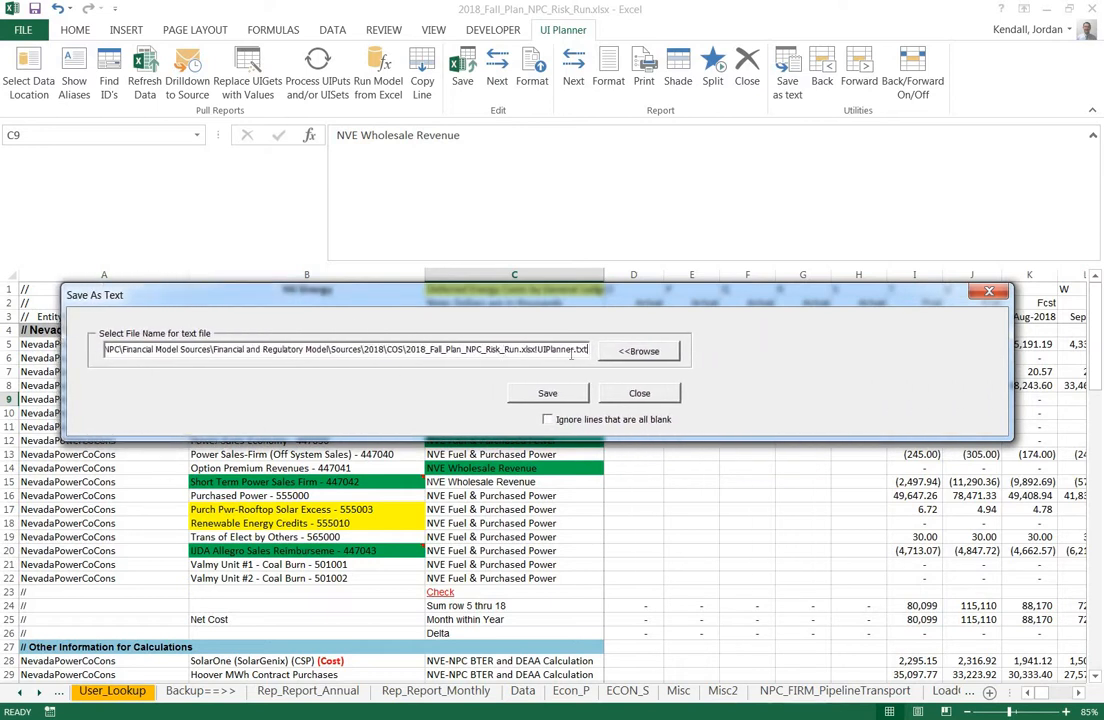
pyautogui.moveTo(662, 288); pyautogui.dragTo(692, 271)
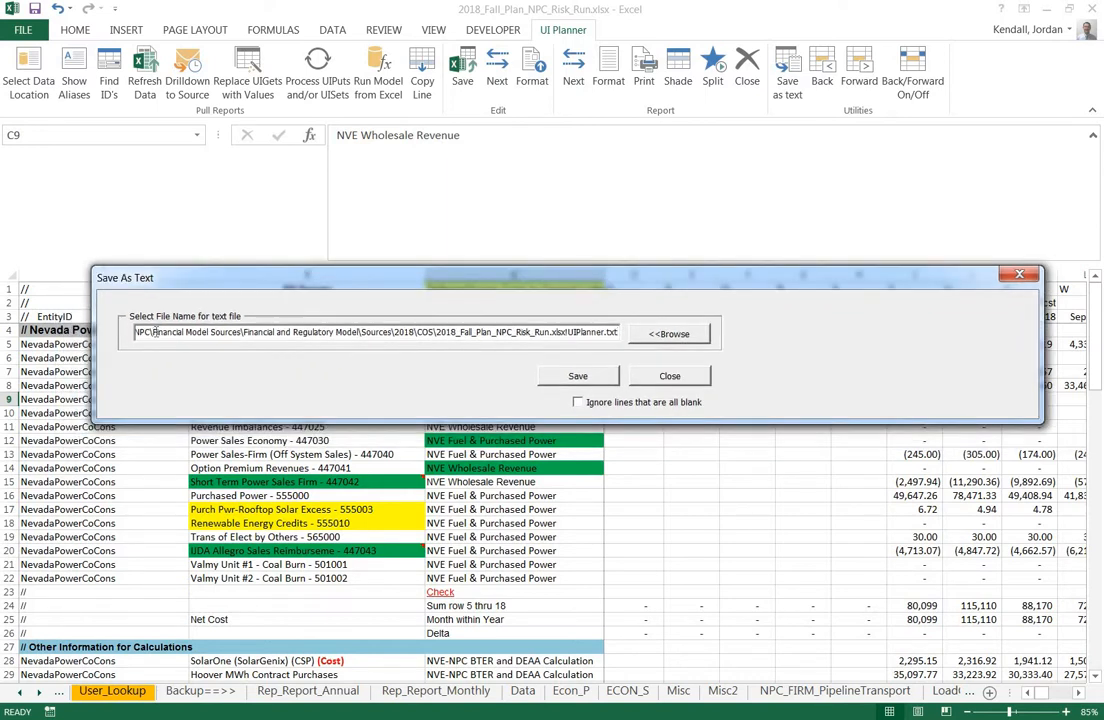
# - Review the proposed text file path from the drive letter to its end and highlight the workbook name within it
pyautogui.press('Left')
pyautogui.press('Left')
pyautogui.press('Left')
pyautogui.press('Left')
pyautogui.press('Left')
pyautogui.press('Left')
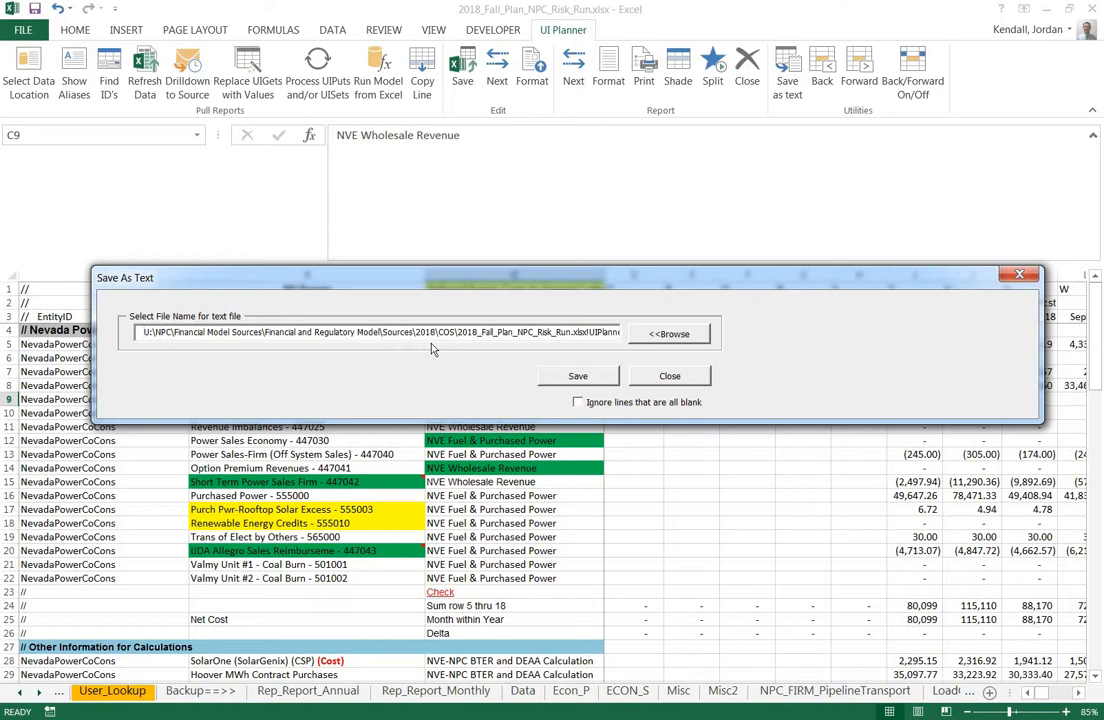
pyautogui.click(462, 336)
pyautogui.press('End')
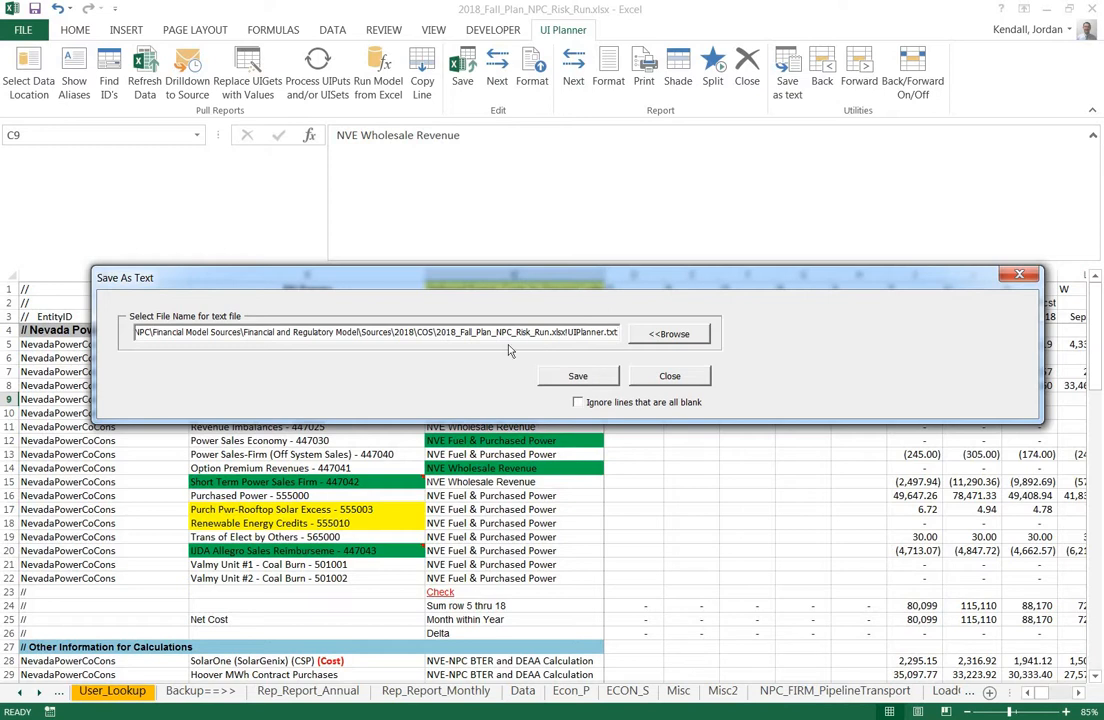
pyautogui.moveTo(436, 332); pyautogui.dragTo(551, 337)
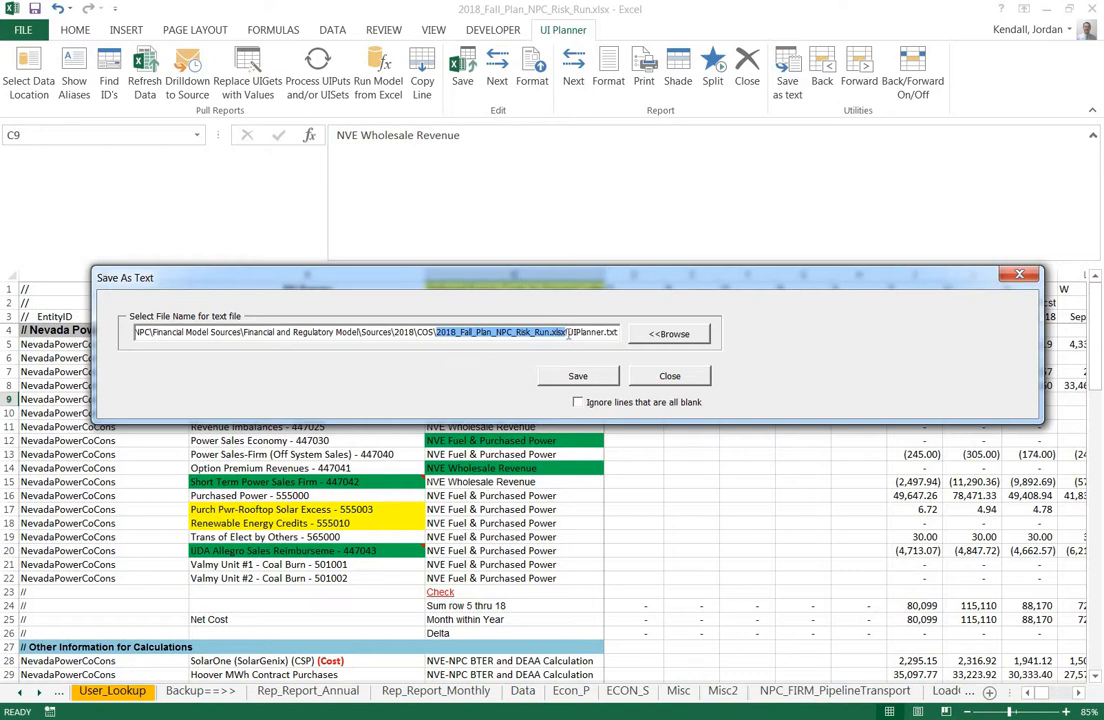
pyautogui.click(504, 338)
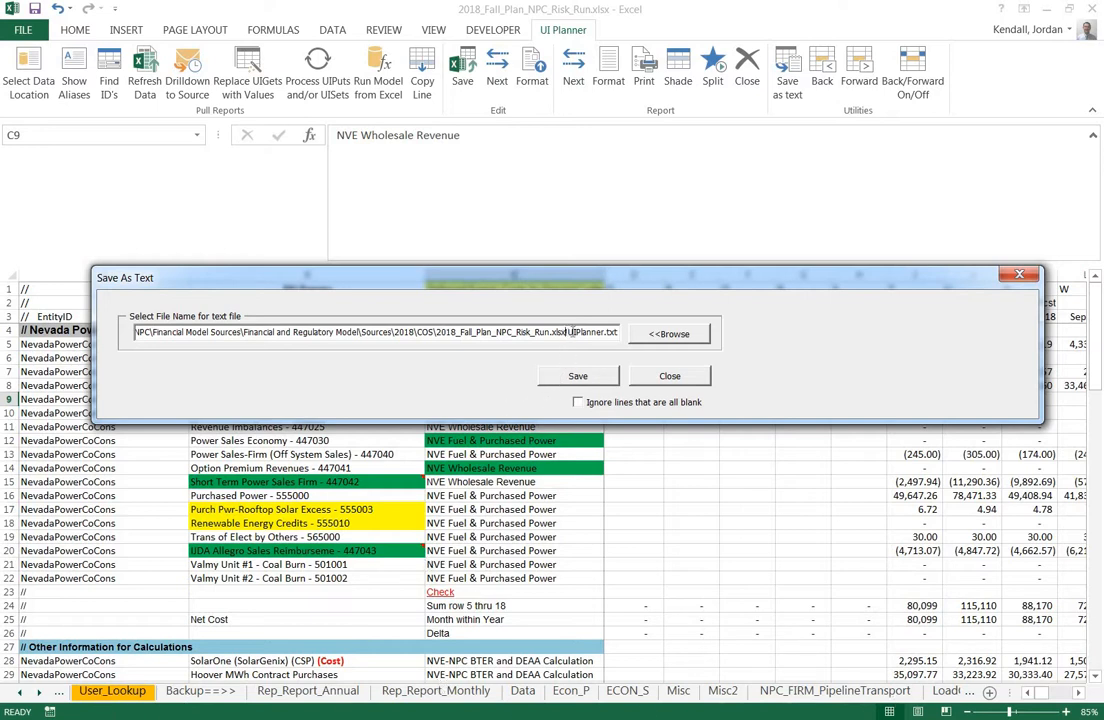
# - Replace the workbook name before UIPlanner.txt in the text file path with fallplan2018cos
pyautogui.moveTo(568, 332); pyautogui.dragTo(603, 328)
pyautogui.click(568, 337)
pyautogui.press('BackSpace')
pyautogui.press('BackSpace')
pyautogui.press('BackSpace')
pyautogui.press('BackSpace')
pyautogui.press('BackSpace')
pyautogui.press('BackSpace')
pyautogui.press('BackSpace')
pyautogui.press('BackSpace')
pyautogui.press('BackSpace')
pyautogui.press('BackSpace')
pyautogui.press('BackSpace')
pyautogui.press('BackSpace')
pyautogui.press('BackSpace')
pyautogui.press('BackSpace')
pyautogui.press('BackSpace')
pyautogui.press('BackSpace')
pyautogui.press('BackSpace')
pyautogui.press('BackSpace')
pyautogui.press('BackSpace')
pyautogui.press('BackSpace')
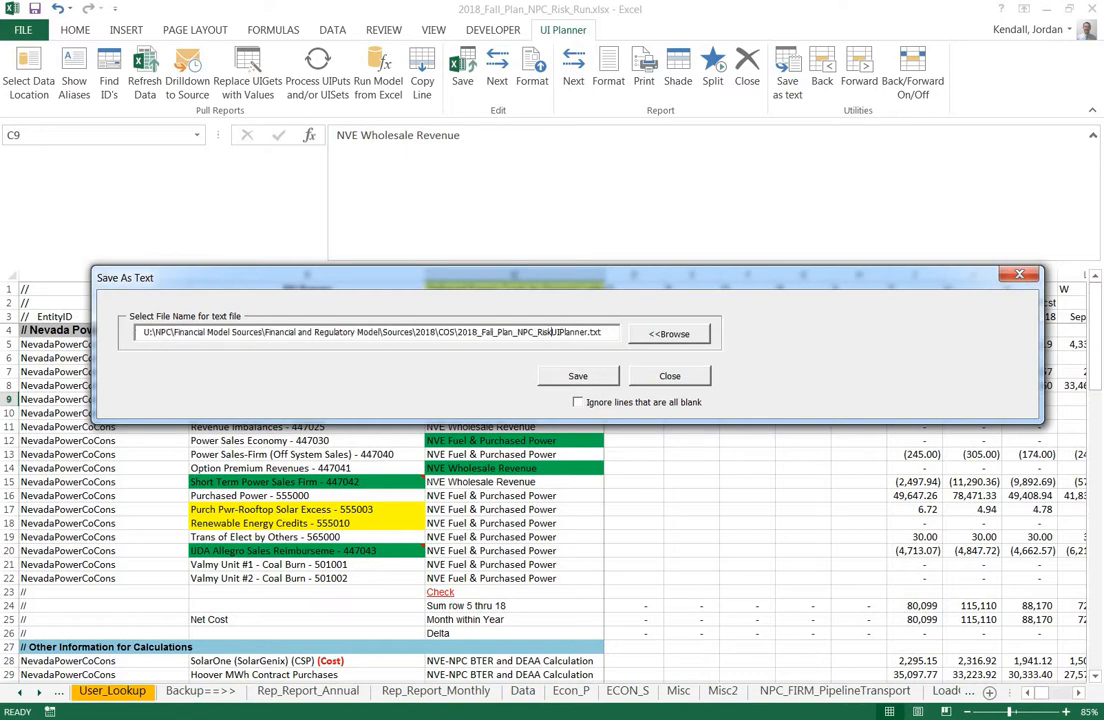
pyautogui.press('BackSpace')
pyautogui.press('BackSpace')
pyautogui.press('BackSpace')
pyautogui.press('BackSpace')
pyautogui.press('BackSpace')
pyautogui.press('BackSpace')
pyautogui.press('BackSpace')
pyautogui.press('BackSpace')
pyautogui.press('BackSpace')
pyautogui.press('BackSpace')
pyautogui.press('BackSpace')
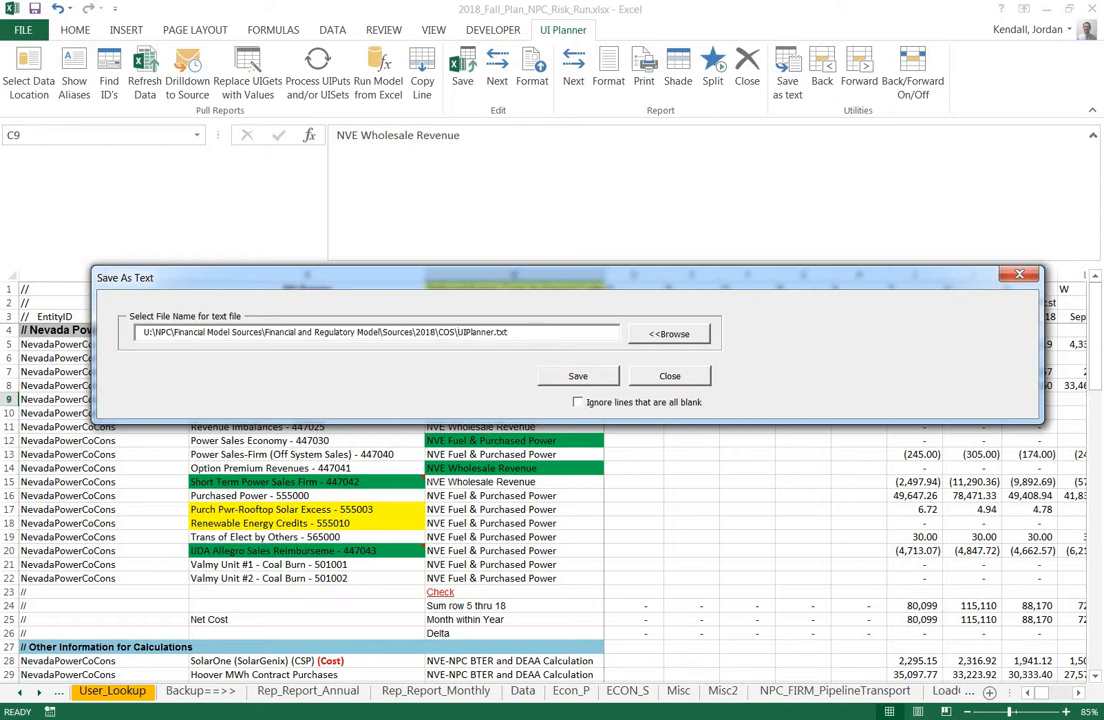
pyautogui.write('fallplan2018d')
pyautogui.write('os')
# - Remove the 2018\COS\ folders from the text file path
pyautogui.doubleClick(424, 332)
pyautogui.moveTo(478, 333)
pyautogui.mouseDown()
pyautogui.moveTo(537, 333)
pyautogui.moveTo(457, 333)
pyautogui.mouseUp()
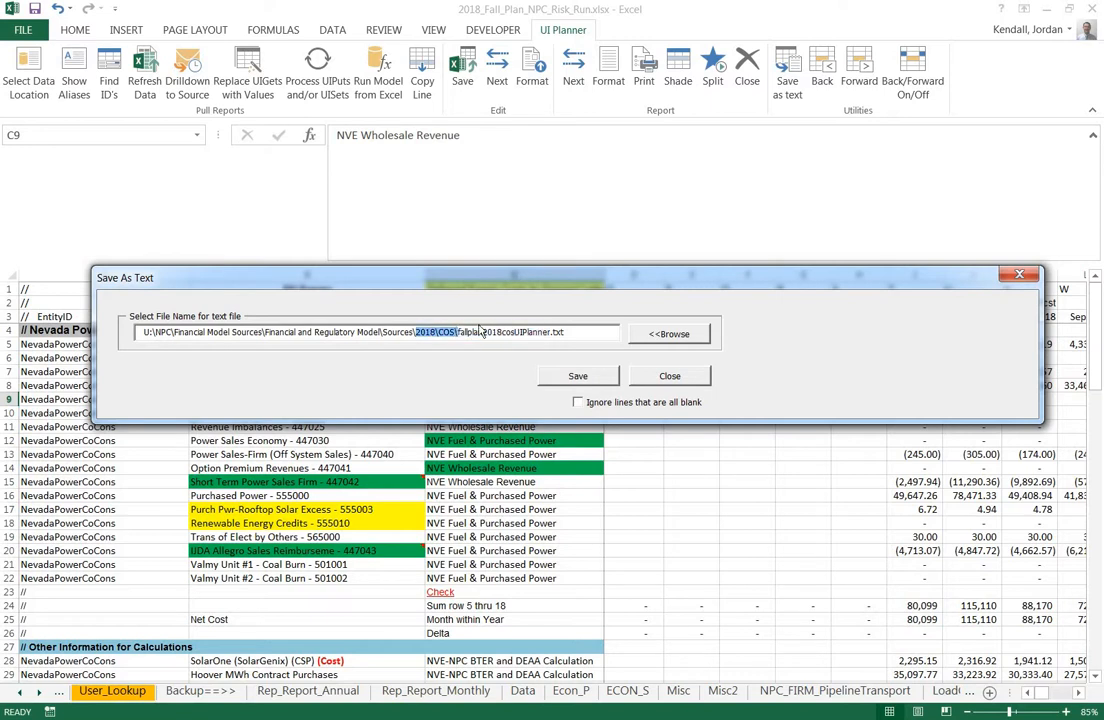
pyautogui.press('BackSpace')
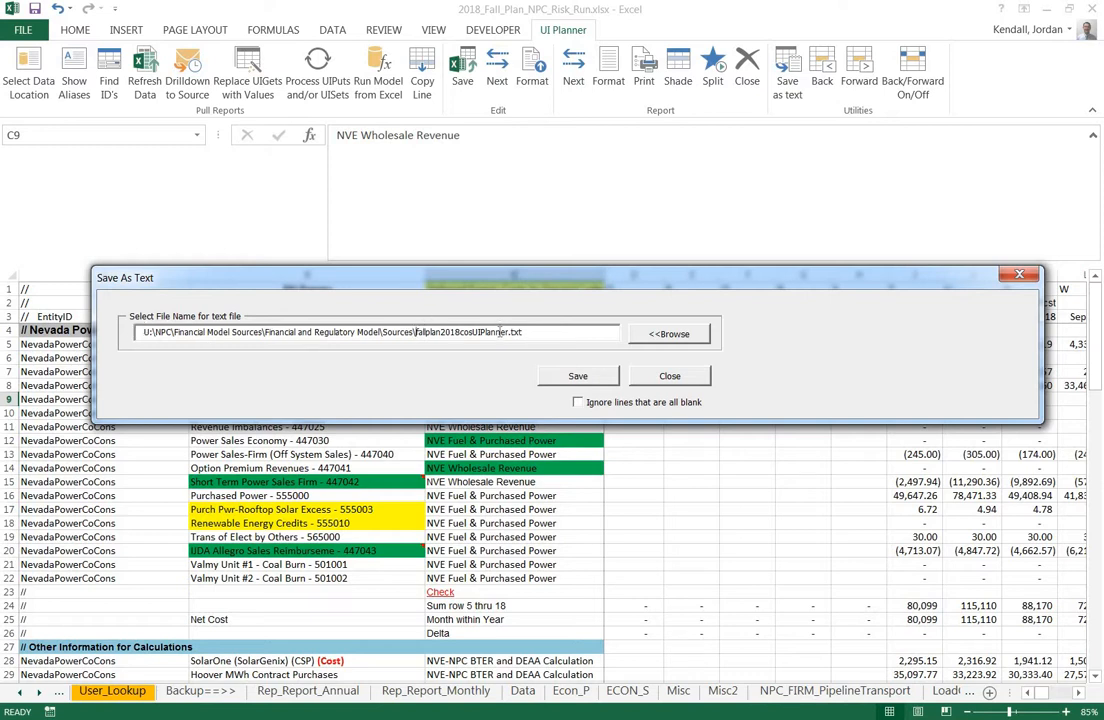
# - Highlight the txt extension at the end of the text file path
pyautogui.doubleClick(518, 332)
pyautogui.doubleClick(514, 332)
pyautogui.click(531, 333)
# - Browse for the text file location and expand the Financial Model Sources folder under NPC on the U: drive
pyautogui.click(665, 334)
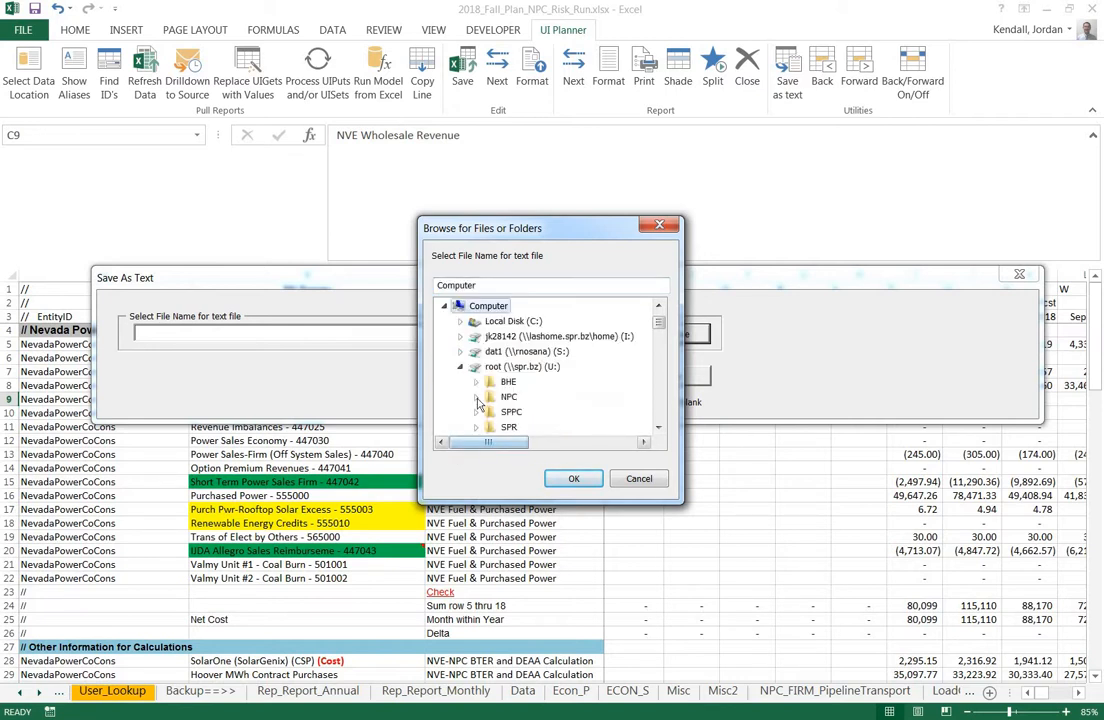
pyautogui.click(476, 397)
pyautogui.click(550, 397)
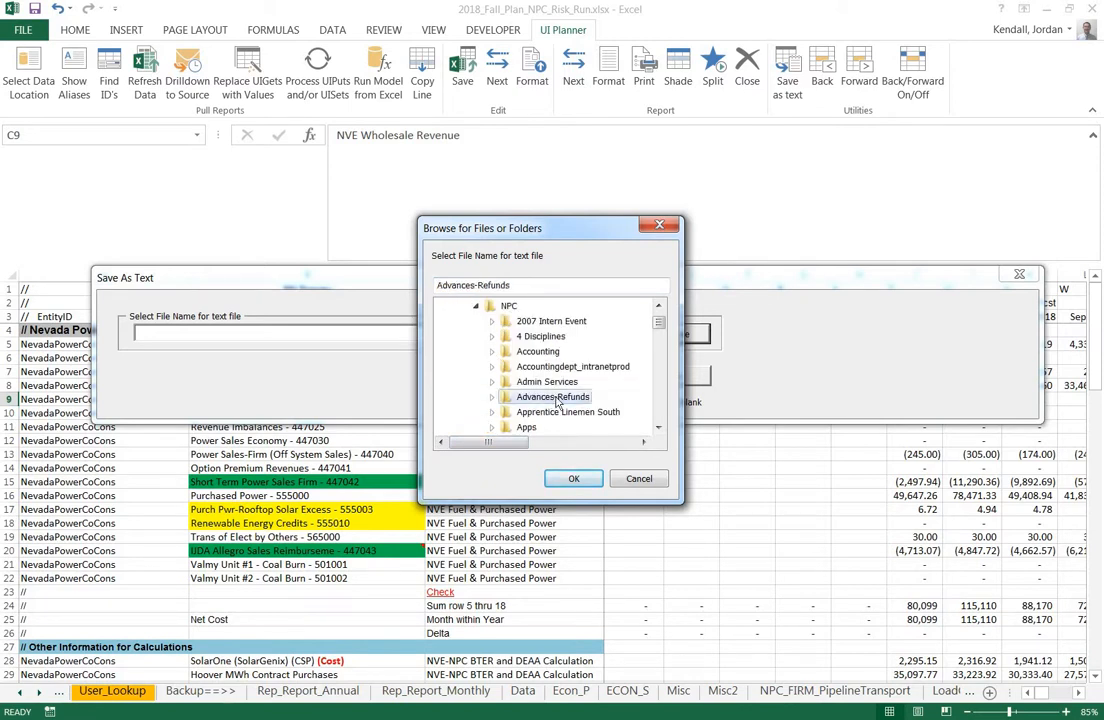
pyautogui.scroll(-5, 560, 398)
pyautogui.scroll(-15, 563, 398)
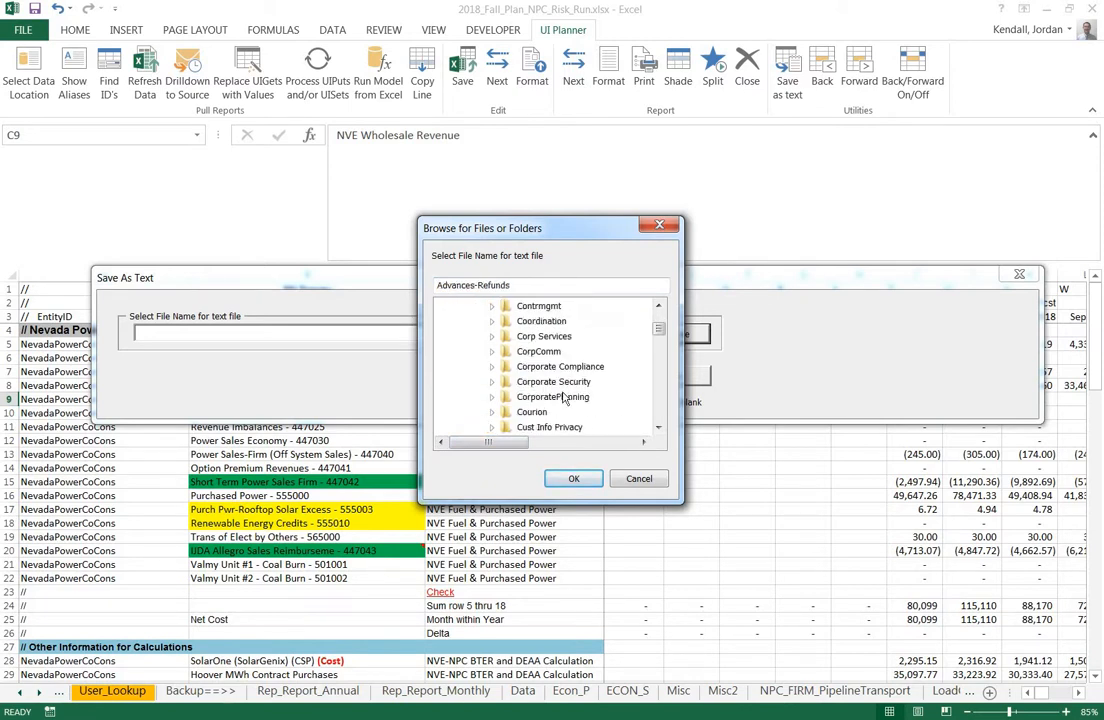
pyautogui.scroll(-3, 563, 398)
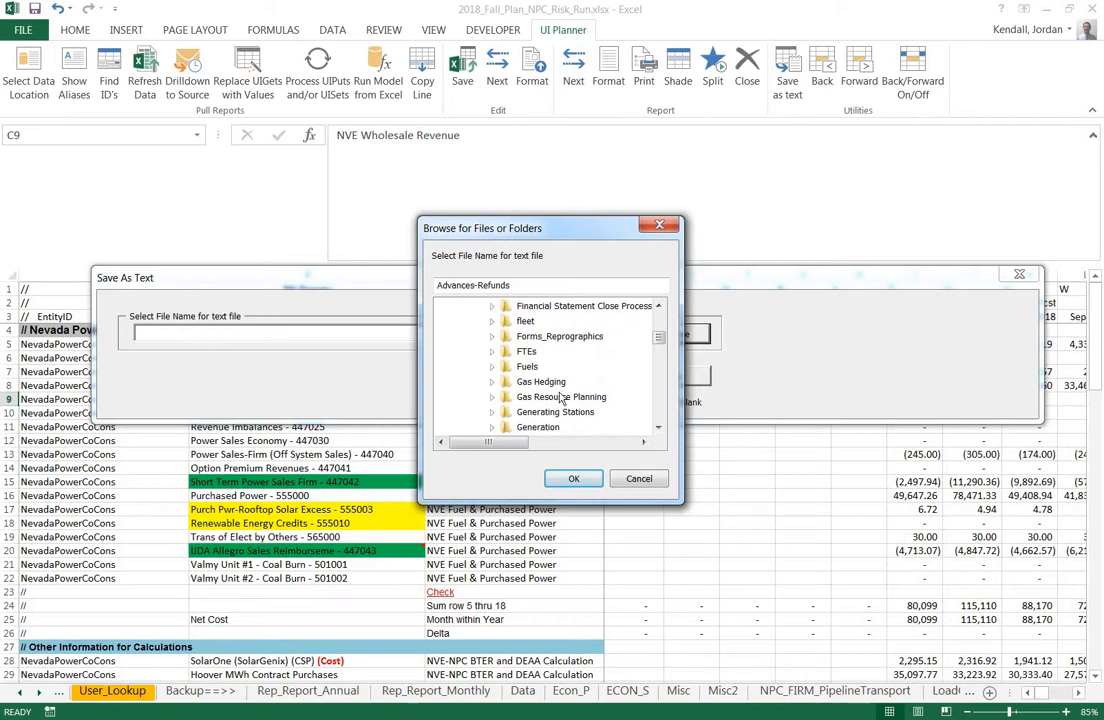
pyautogui.scroll(1, 565, 410)
pyautogui.scroll(1, 565, 425)
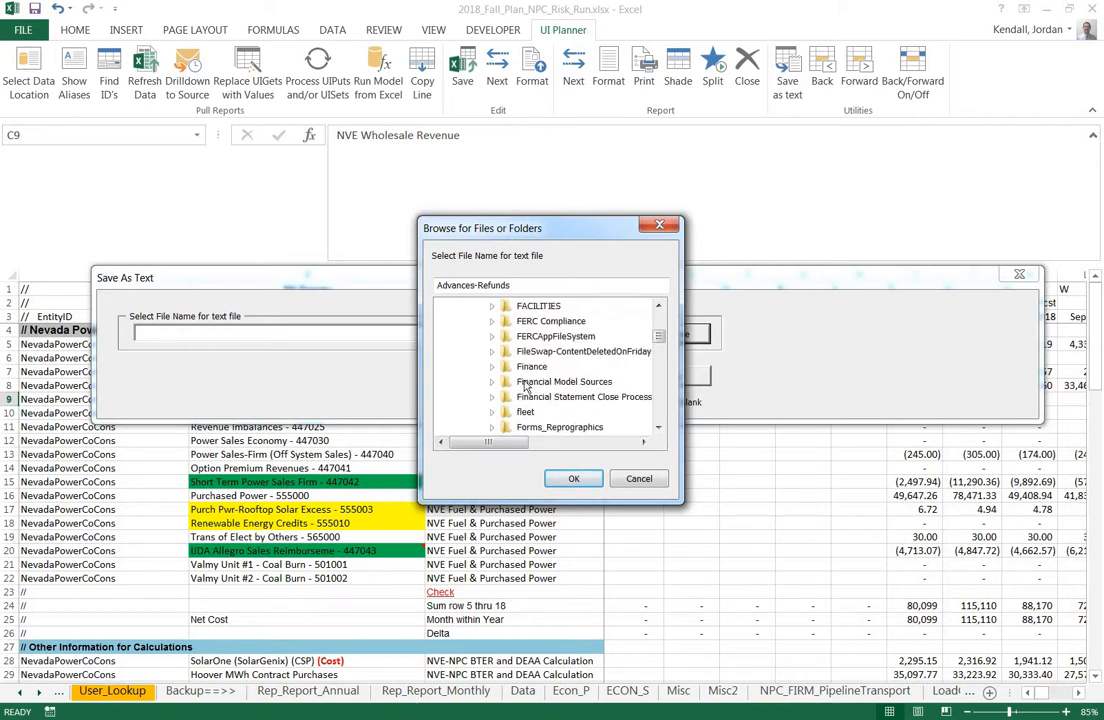
pyautogui.click(490, 381)
# - Expand Financial and Regulatory Model, Sources, 2018 and COS in the folder tree
pyautogui.scroll(-2, 490, 383)
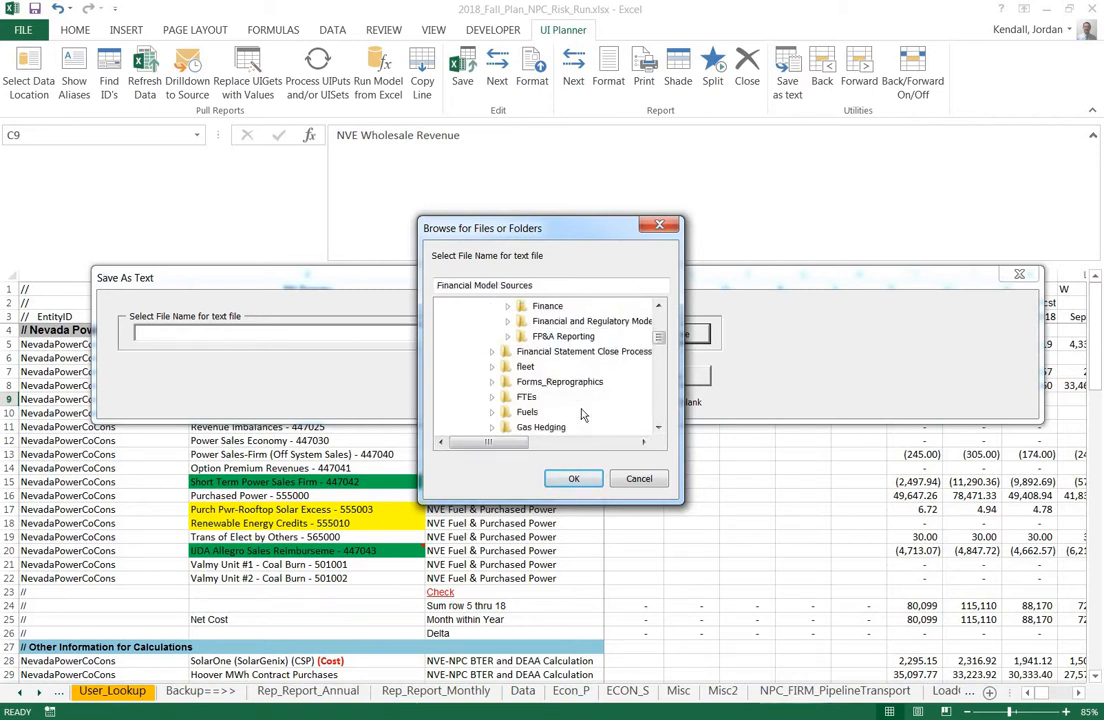
pyautogui.scroll(1, 530, 386)
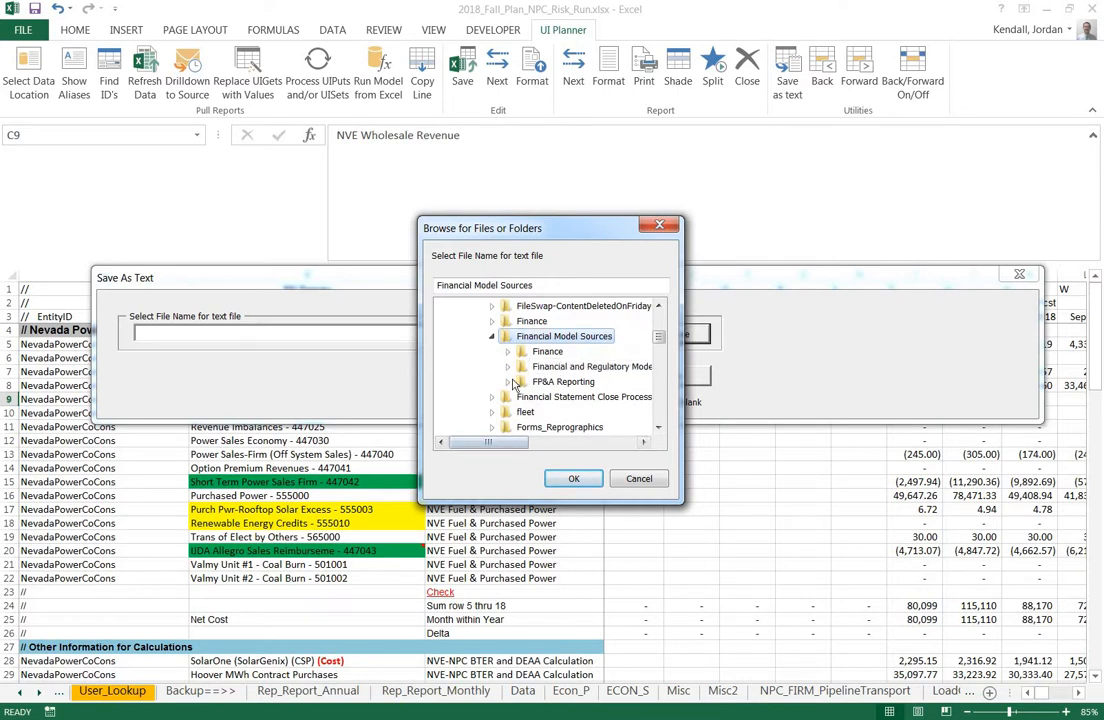
pyautogui.click(508, 367)
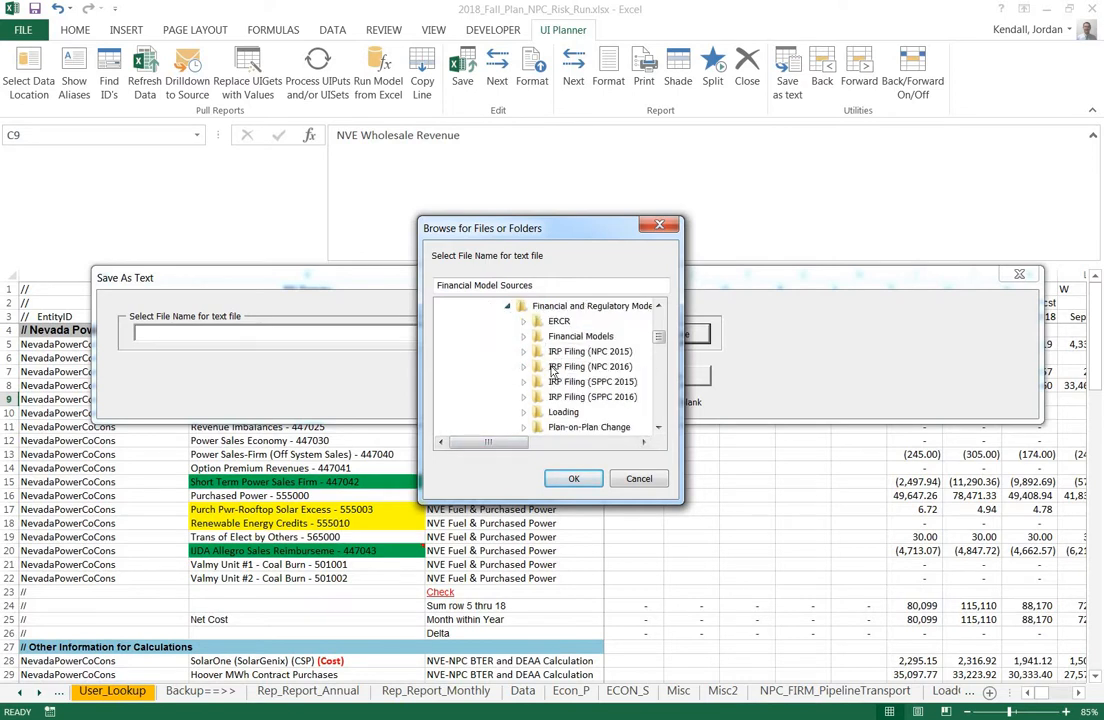
pyautogui.scroll(-3, 553, 371)
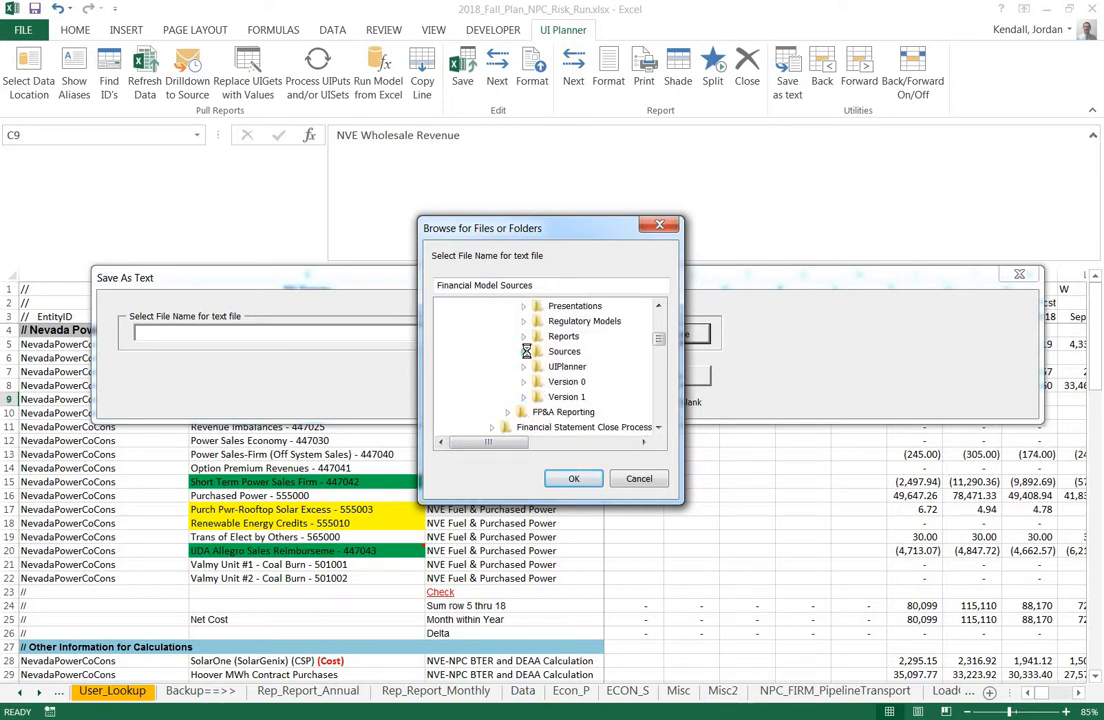
pyautogui.click(526, 351)
pyautogui.click(539, 411)
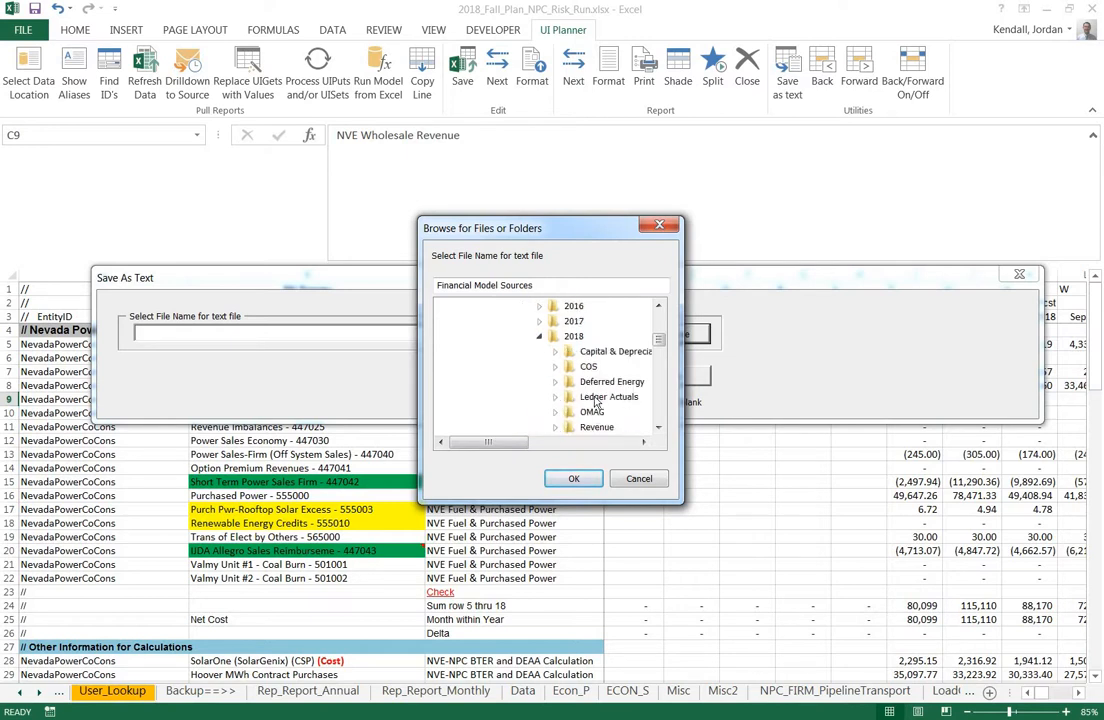
pyautogui.click(555, 366)
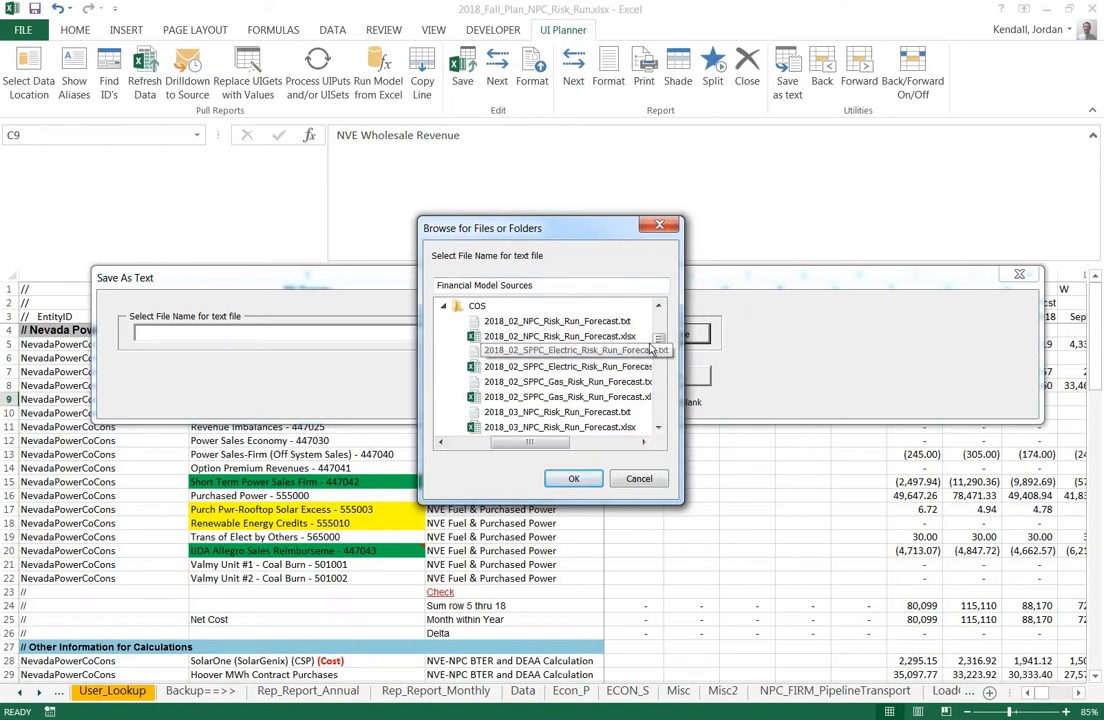
# - Select 2018_Fall_Plan_NPC_Risk_Run.txt in the COS folder and cancel the file selection
pyautogui.moveTo(658, 336); pyautogui.dragTo(656, 344)
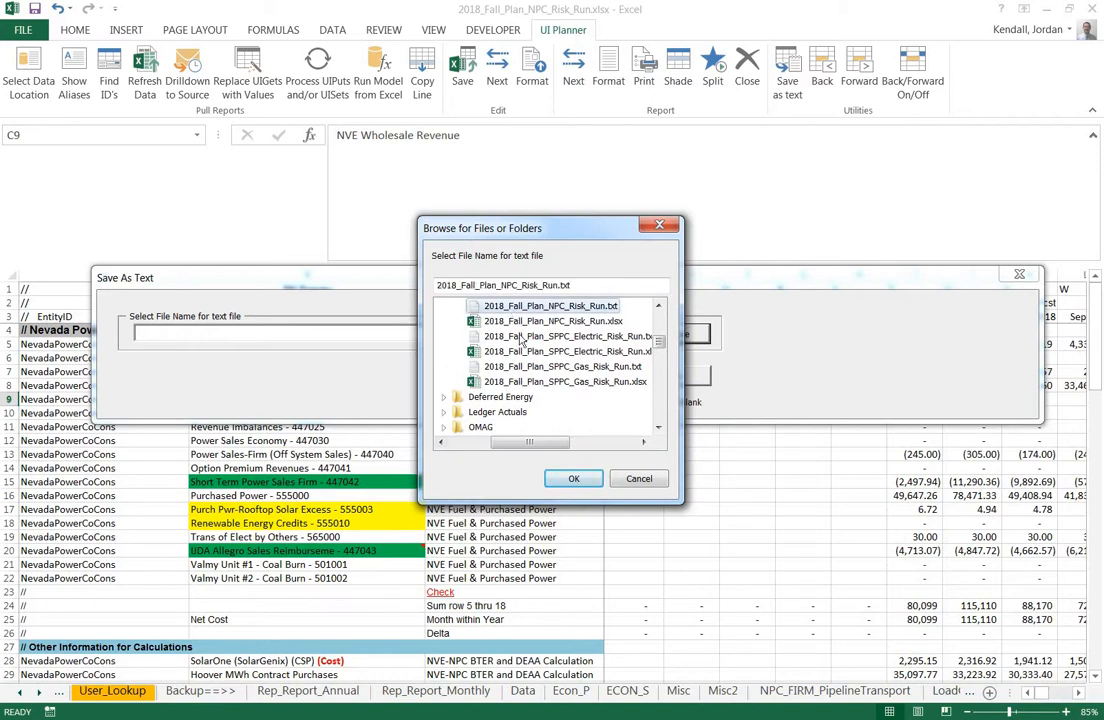
pyautogui.click(512, 308)
pyautogui.click(640, 479)
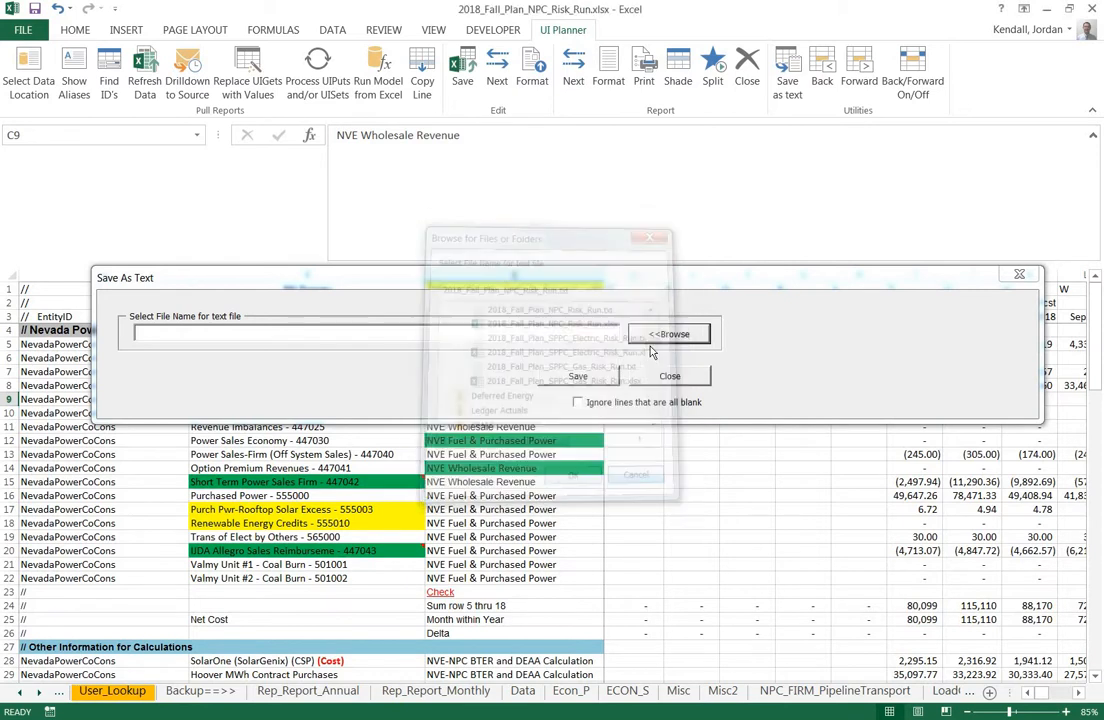
pyautogui.click(668, 334)
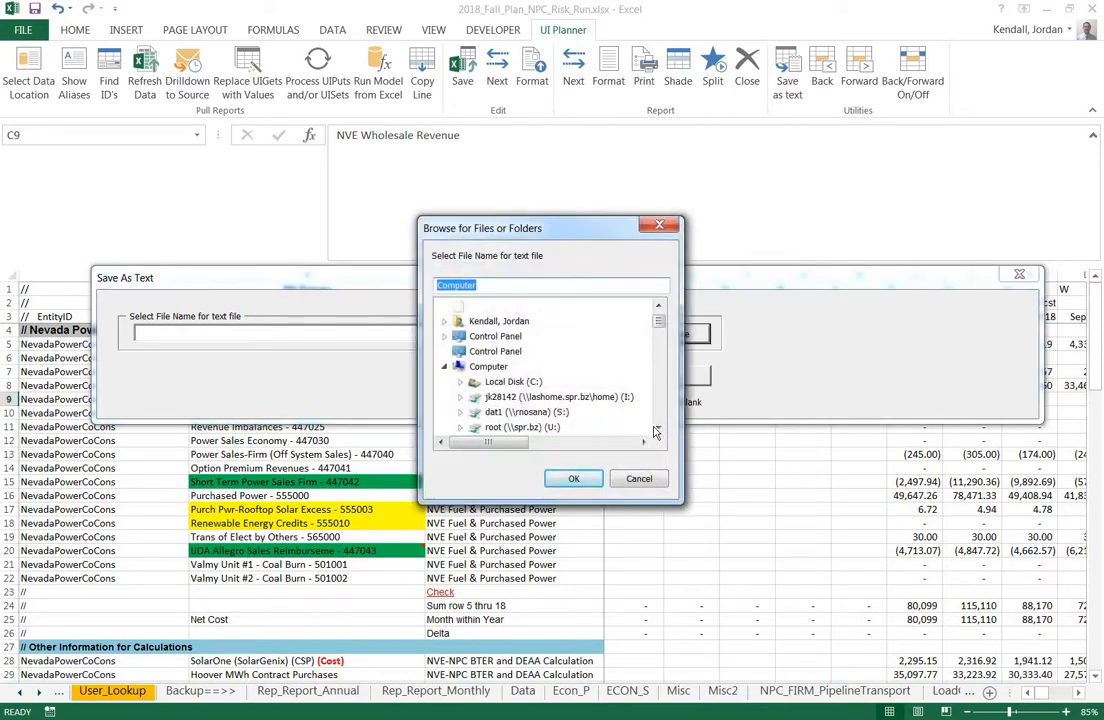
pyautogui.click(658, 428)
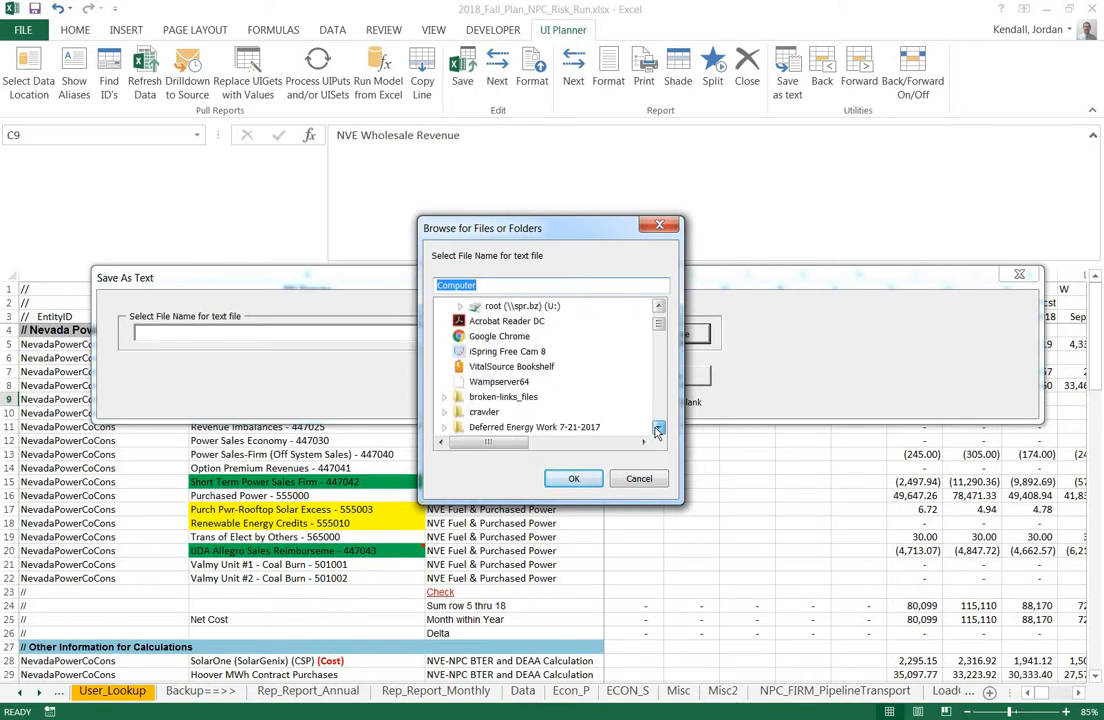
pyautogui.click(658, 430)
pyautogui.click(658, 430)
pyautogui.click(658, 430)
pyautogui.click(658, 430)
pyautogui.click(658, 430)
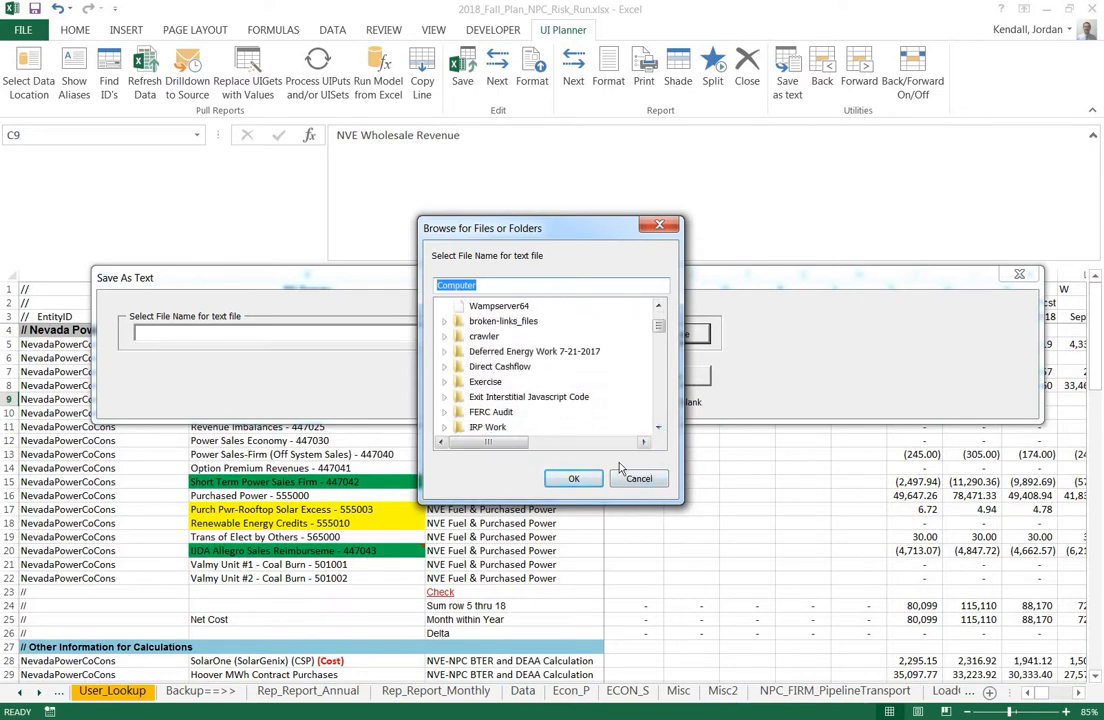
pyautogui.click(631, 479)
pyautogui.click(668, 377)
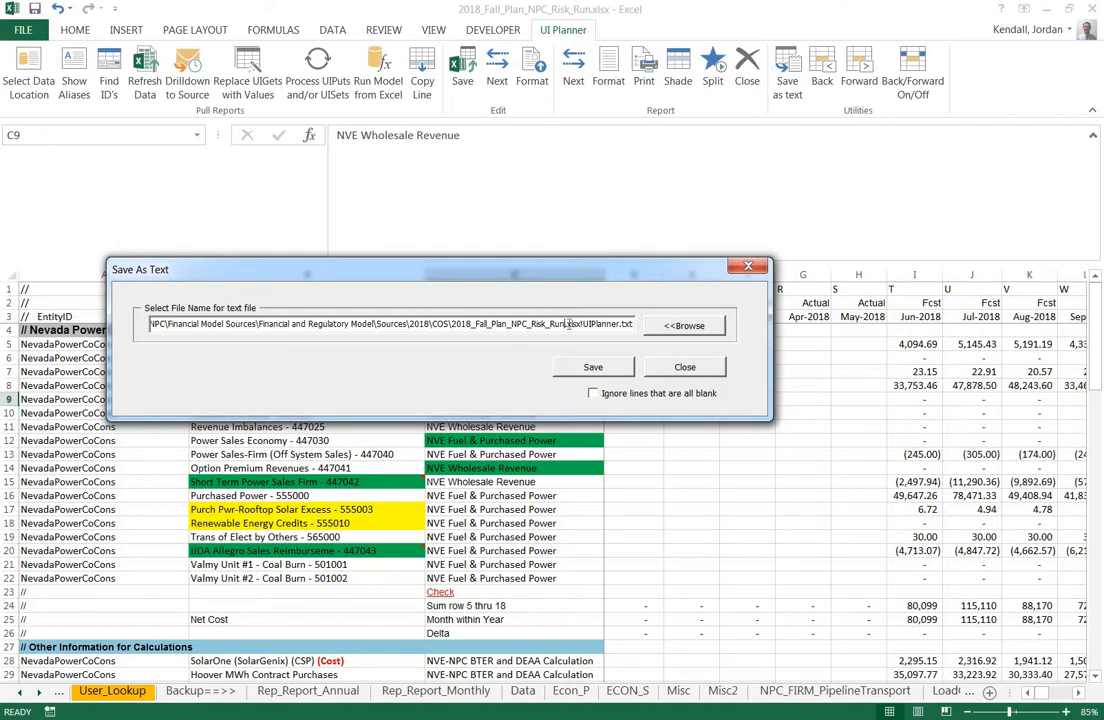
# - Remove .xlsx!UIPlanner from the text file path, highlight 2018_Fall_Plan_NPC_Risk_Run.txt and close the dialog without saving
pyautogui.moveTo(565, 323); pyautogui.dragTo(619, 324)
pyautogui.press('Delete')
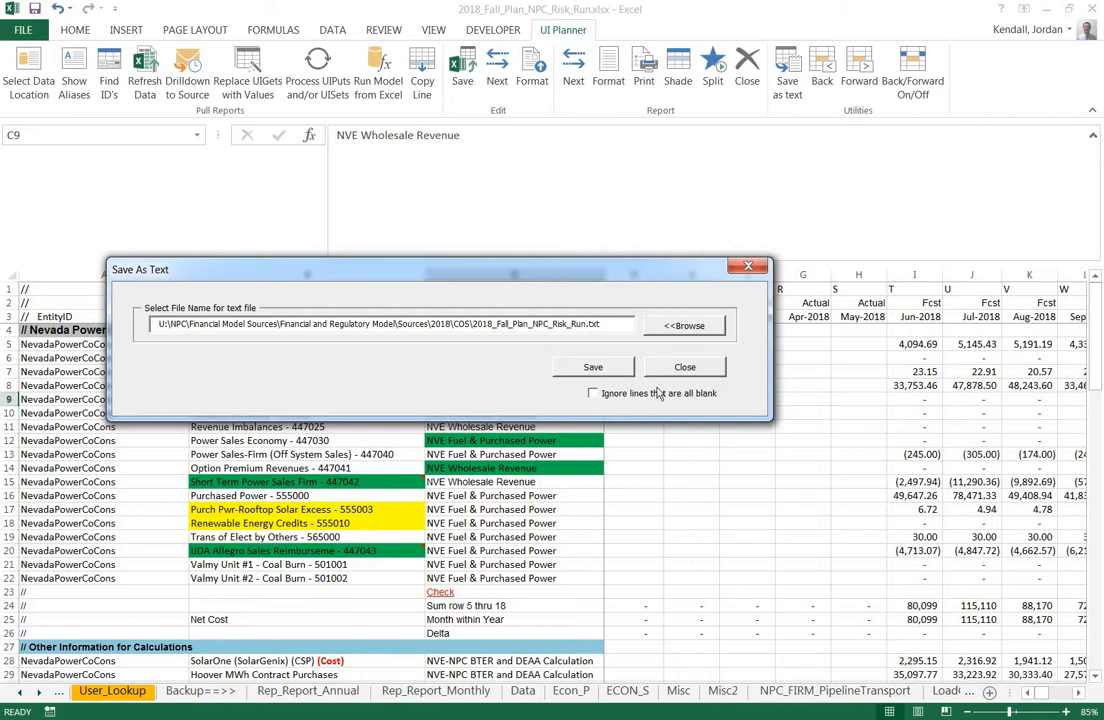
pyautogui.moveTo(475, 324); pyautogui.dragTo(642, 331)
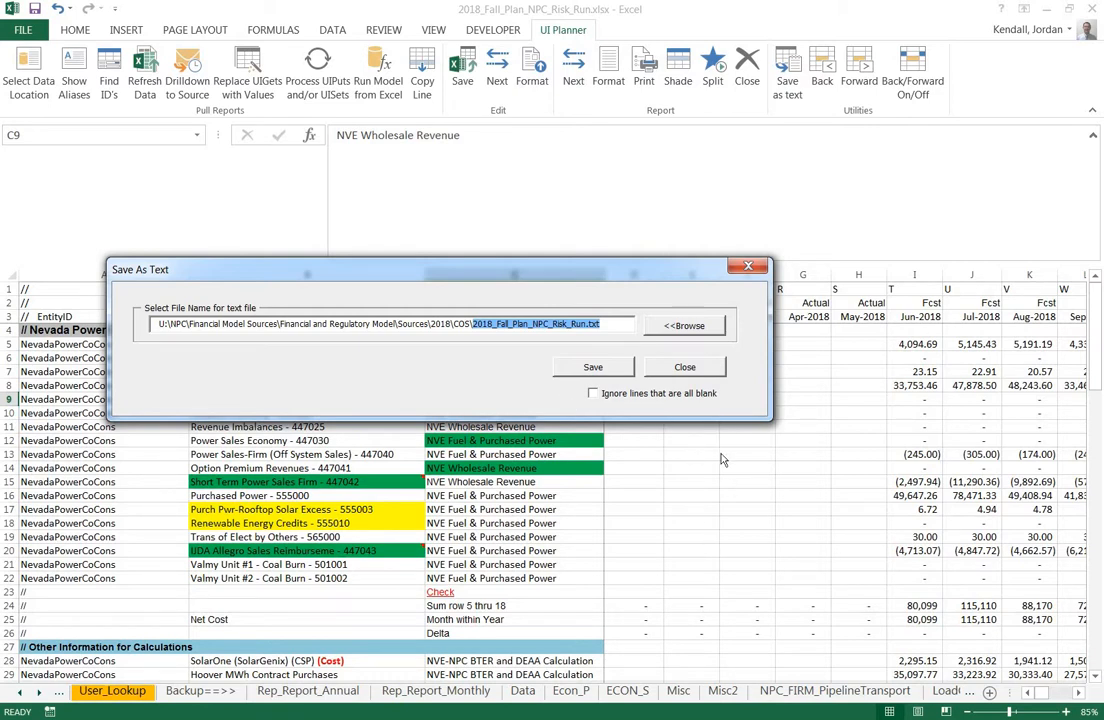
pyautogui.click(716, 372)
# - Examine the last rows of the User_Lookup sheet and the // marker in cell A89
pyautogui.click(440, 426)
pyautogui.scroll(-4, 622, 529)
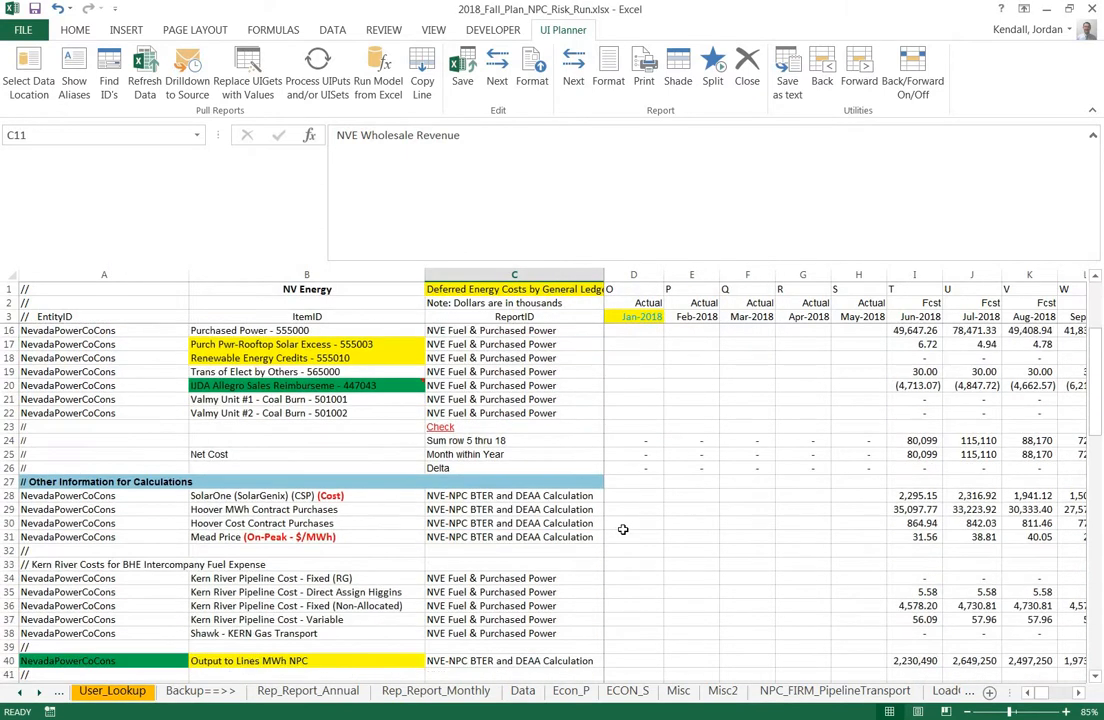
pyautogui.scroll(-20, 622, 529)
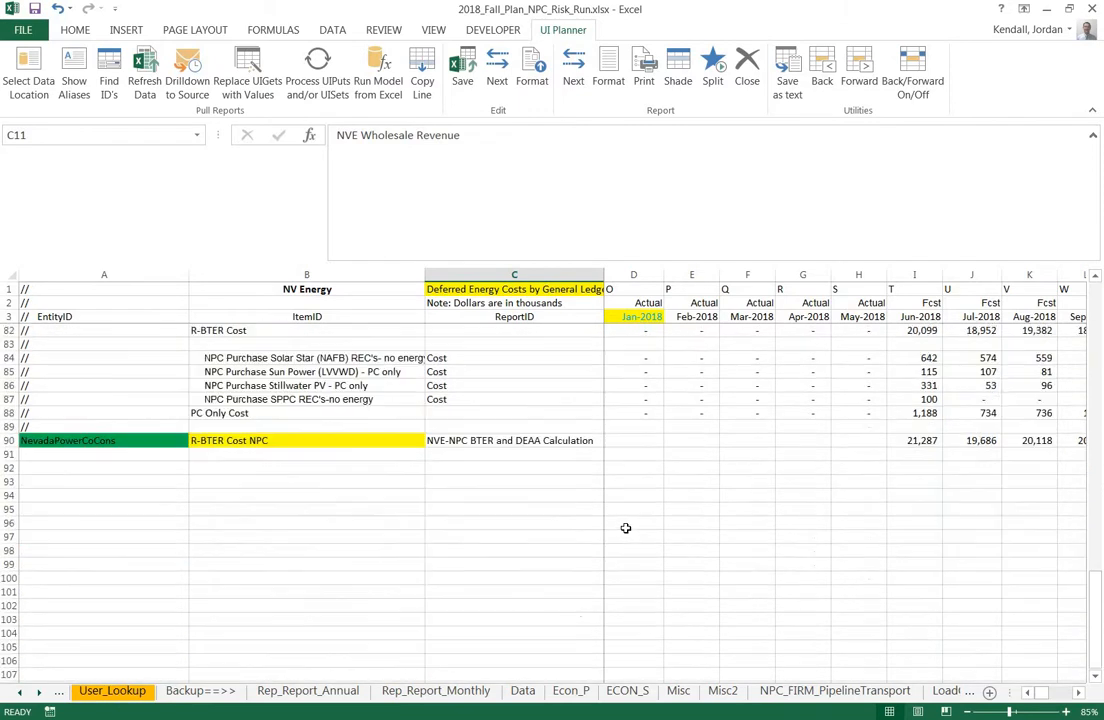
pyautogui.click(278, 511)
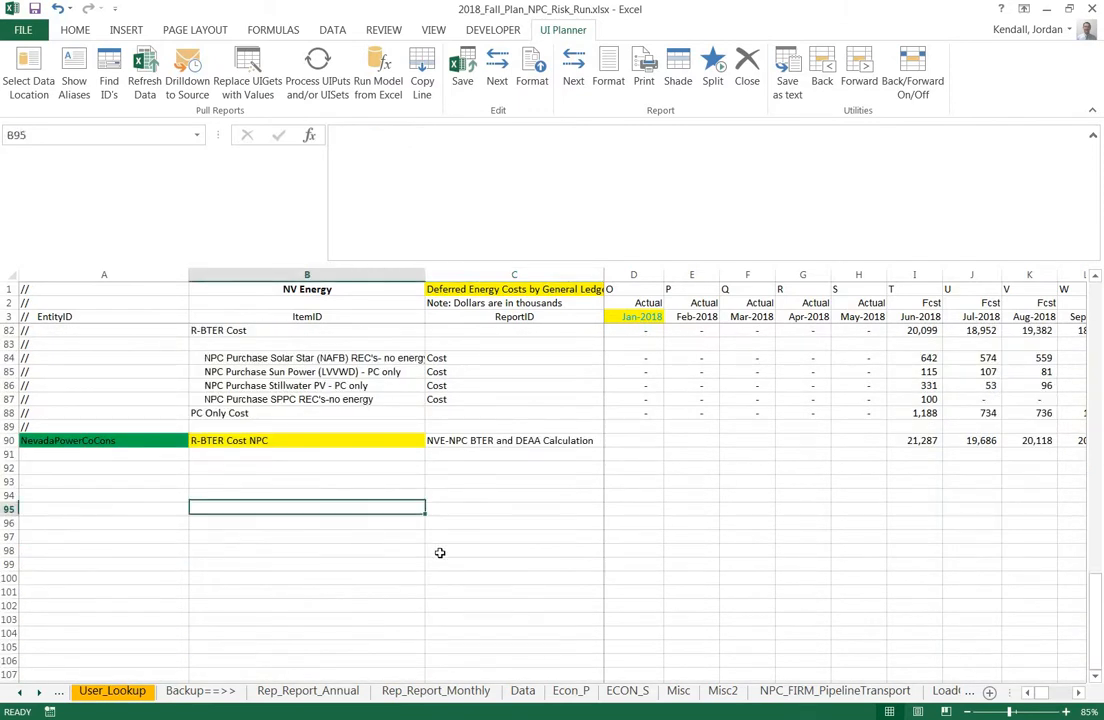
pyautogui.click(23, 426)
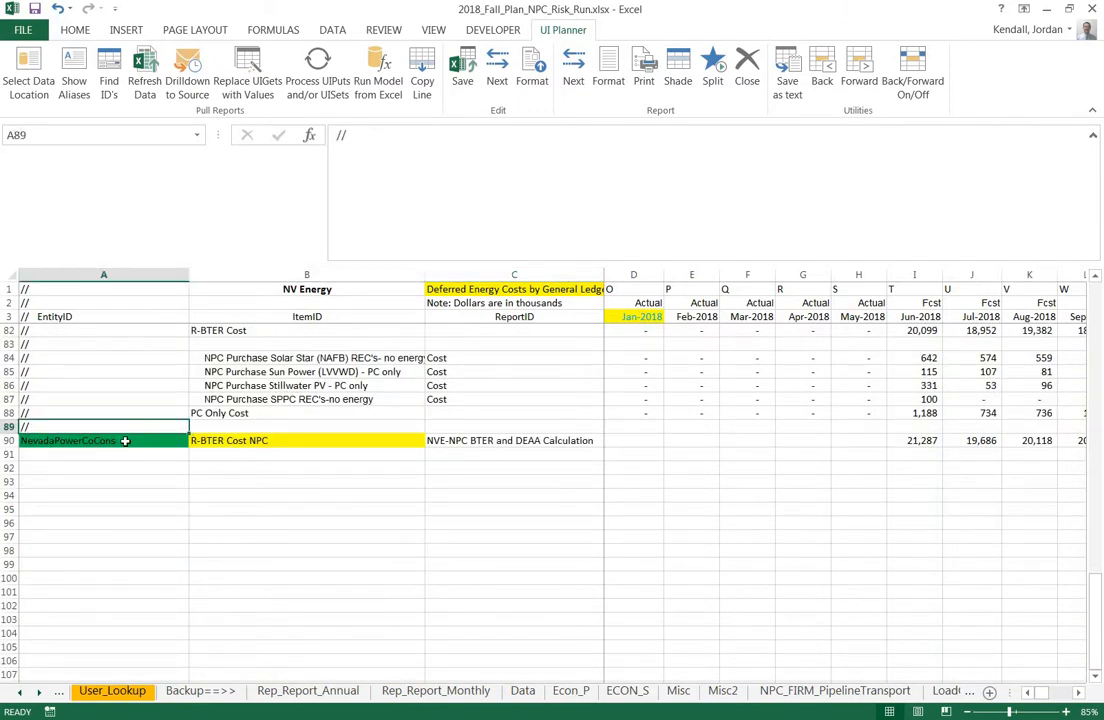
# - Enter 15 in cell B94 and the formula =7/0 in cell B95 below the data
pyautogui.click(258, 495)
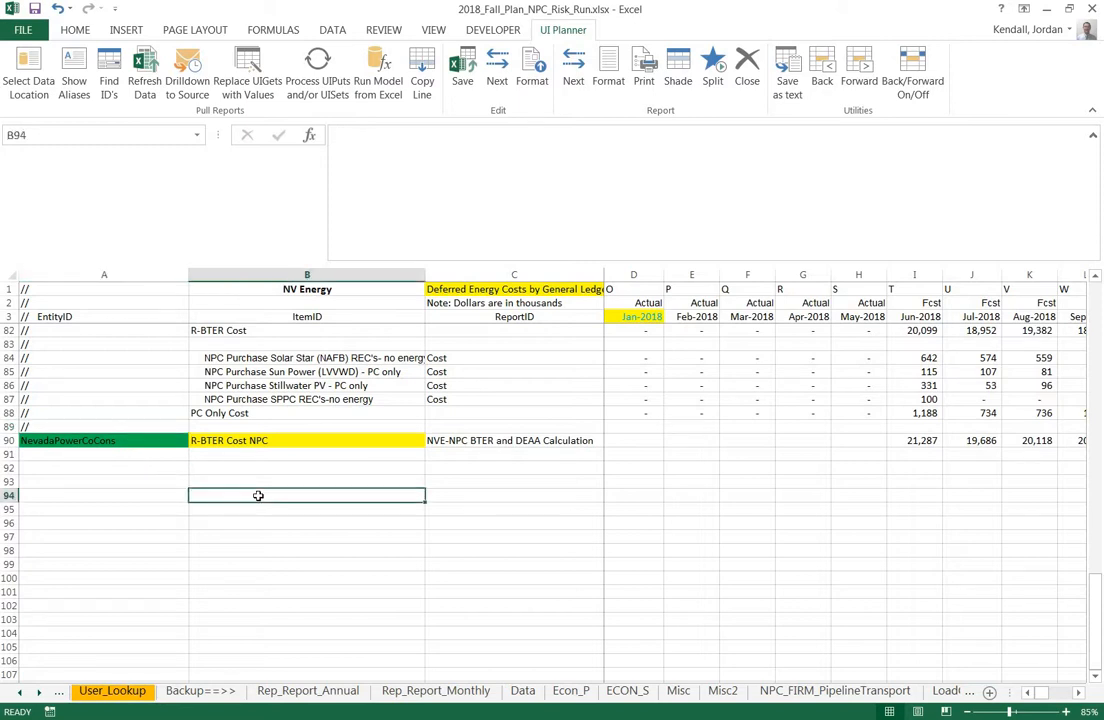
pyautogui.write('15')
pyautogui.press('Return')
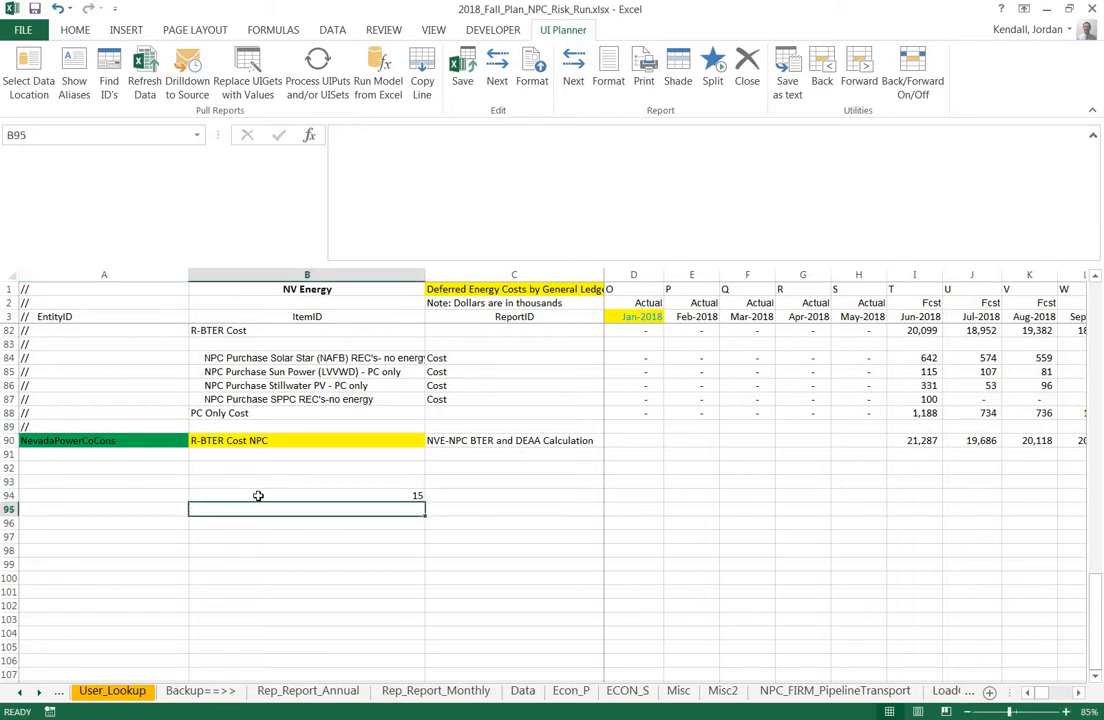
pyautogui.write('=')
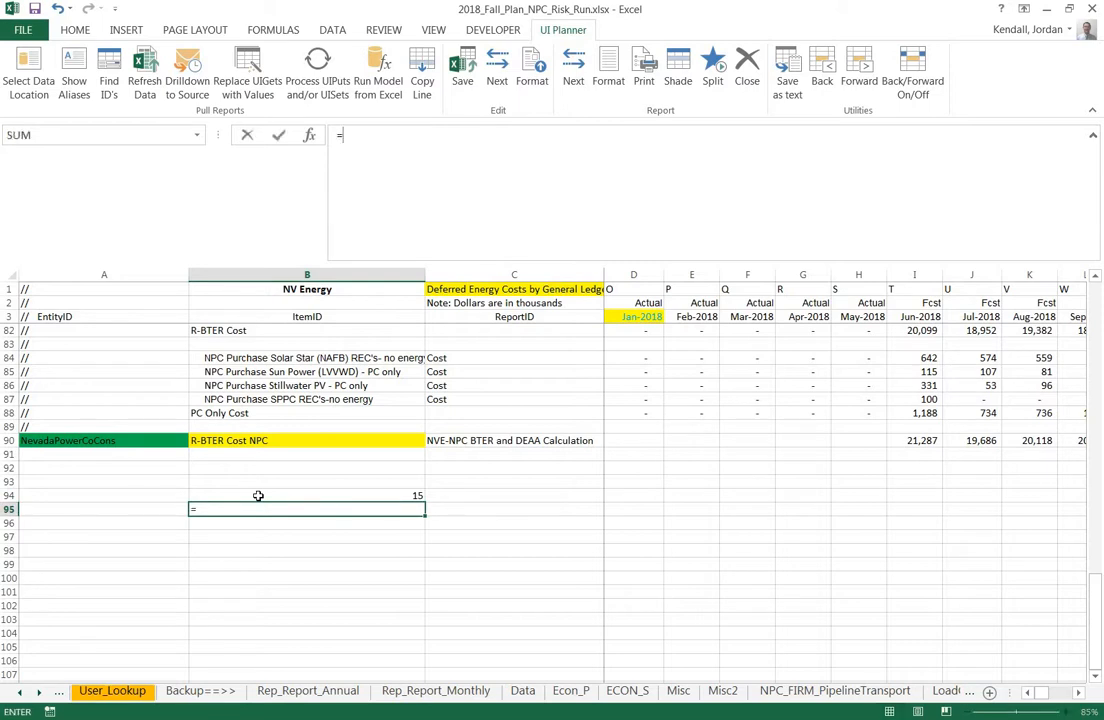
pyautogui.write('7/0')
pyautogui.press('Return')
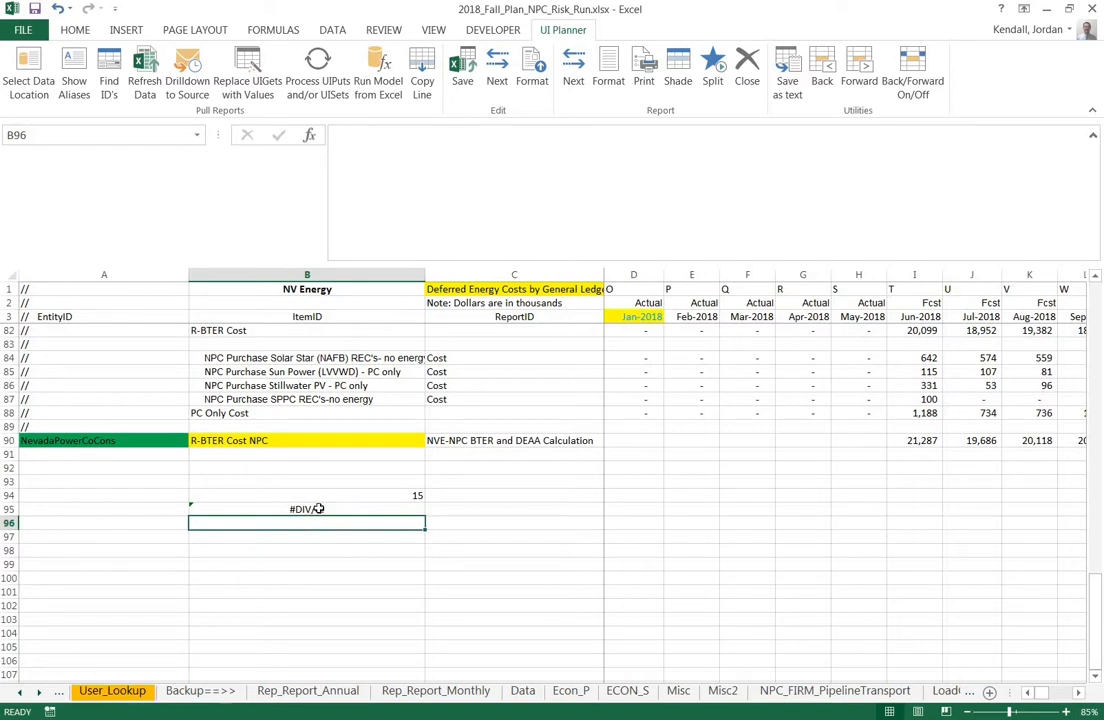
pyautogui.click(300, 508)
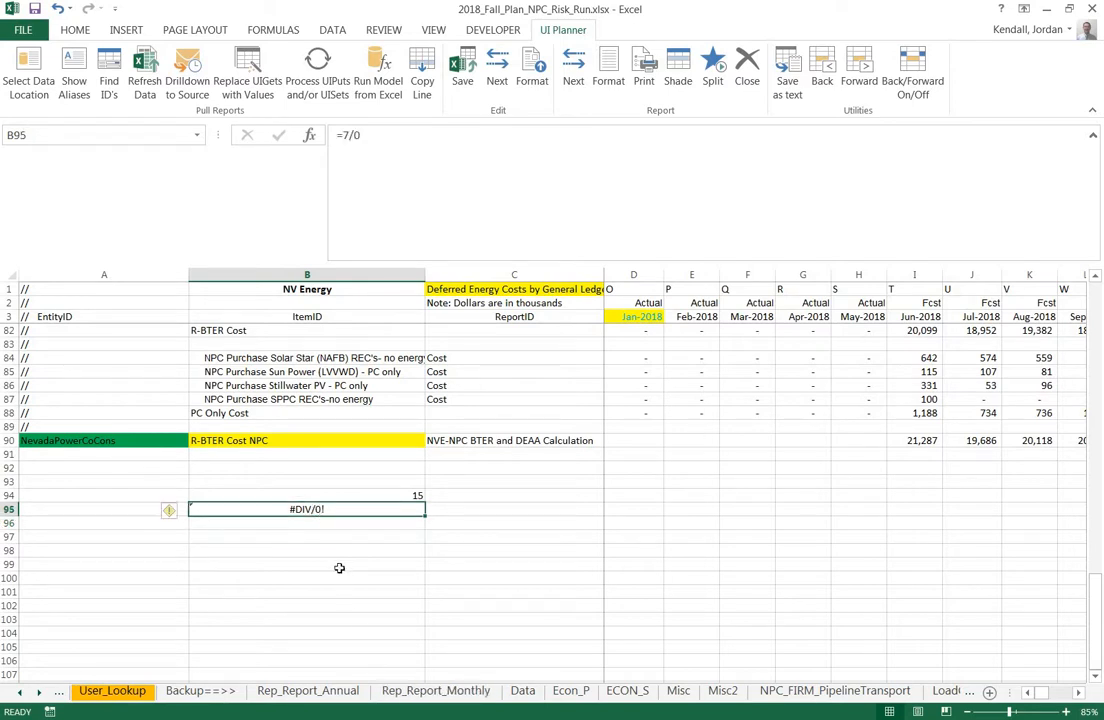
# - Check the empty EntityID cells A94:A95 and clear the test entries in B94:B95
pyautogui.click(39, 469)
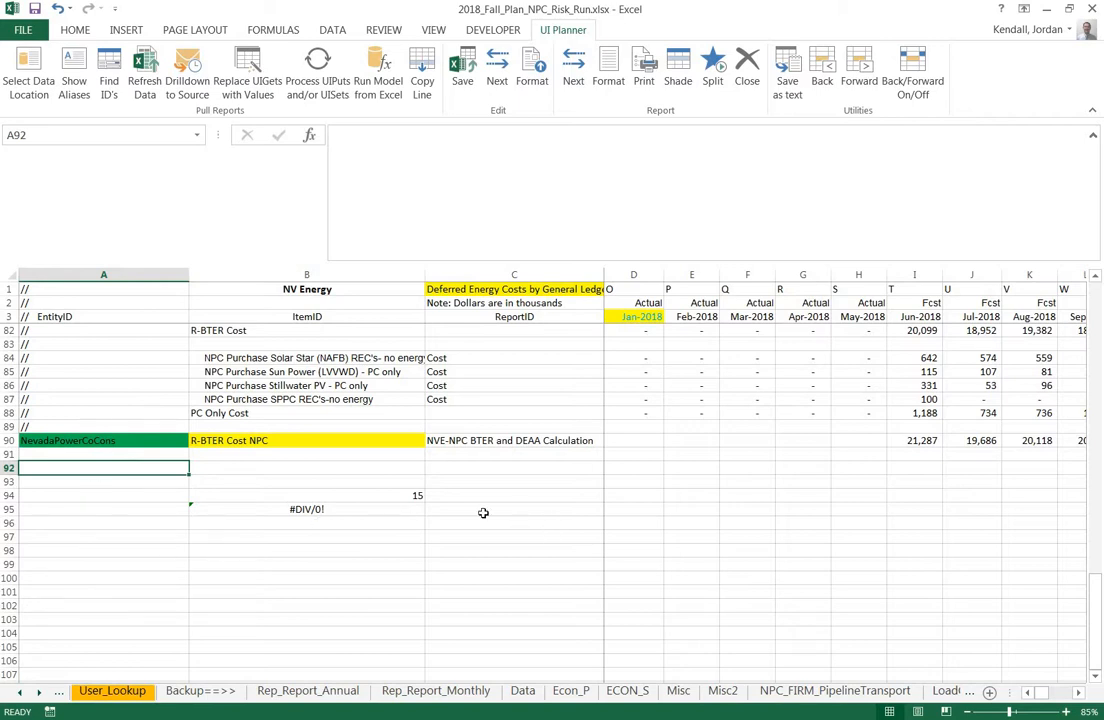
pyautogui.click(135, 495)
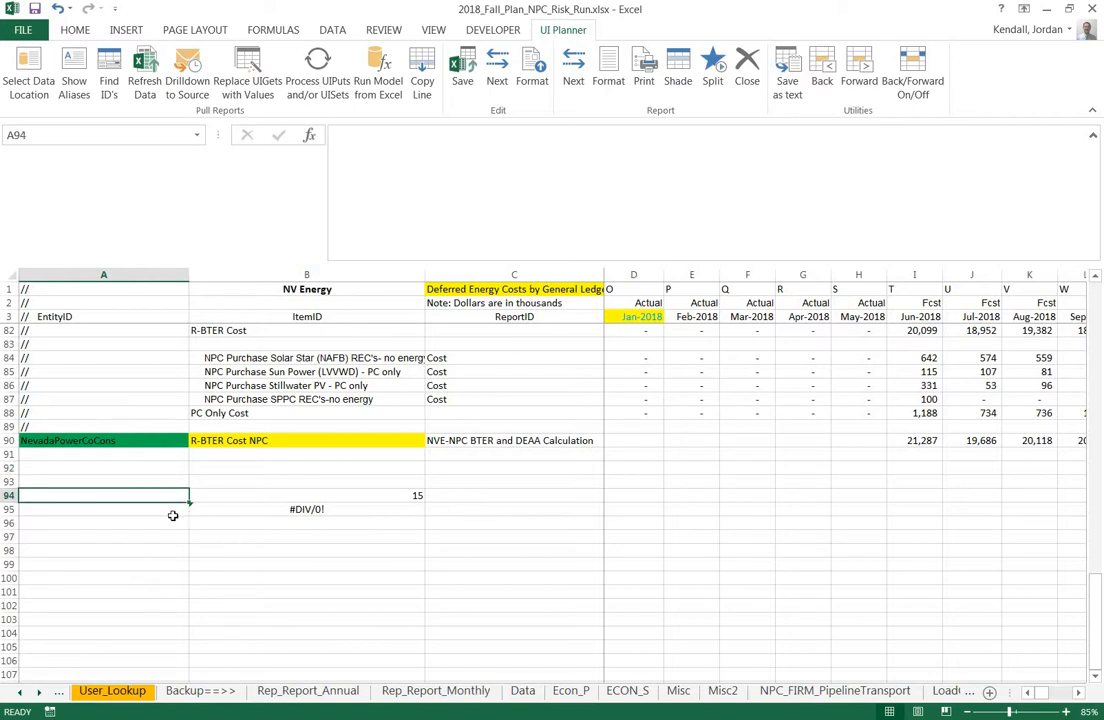
pyautogui.click(254, 494)
pyautogui.press('Down')
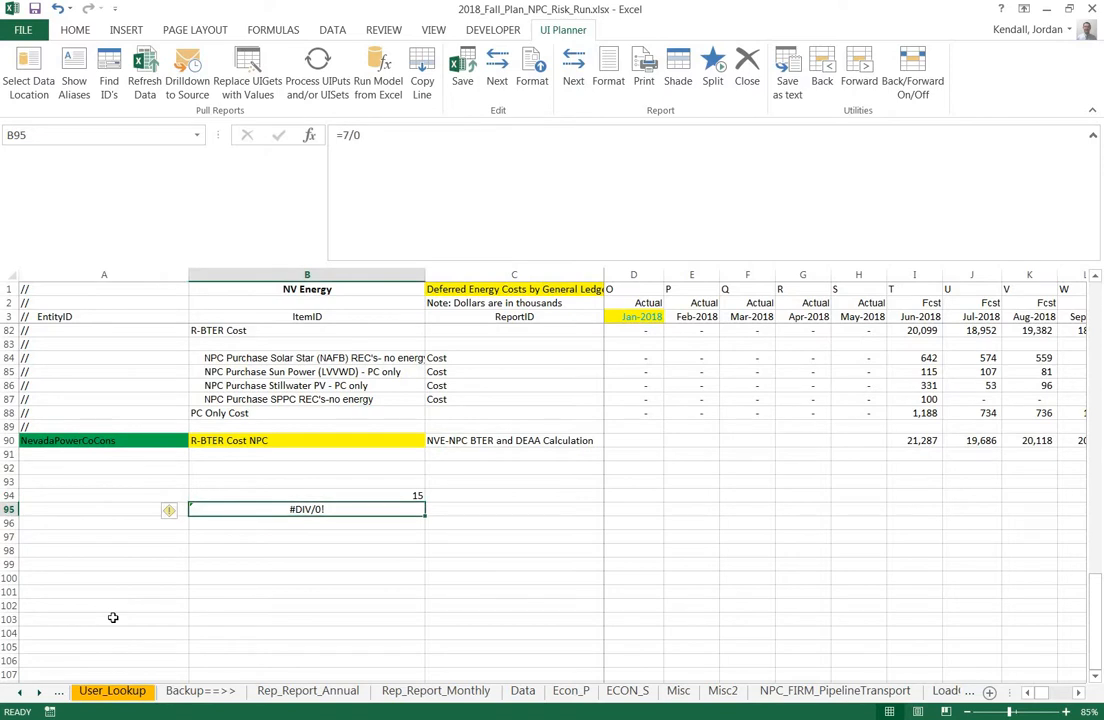
pyautogui.moveTo(124, 493)
pyautogui.mouseDown()
pyautogui.moveTo(121, 518)
pyautogui.moveTo(123, 508)
pyautogui.mouseUp()
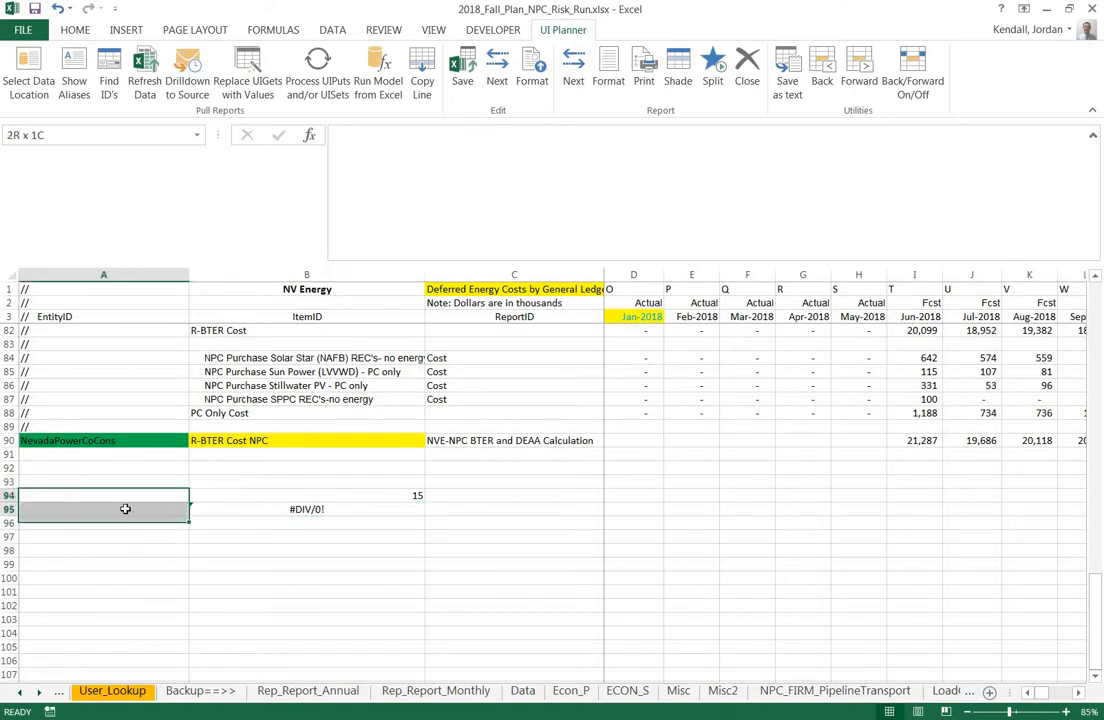
pyautogui.moveTo(292, 495); pyautogui.dragTo(298, 510)
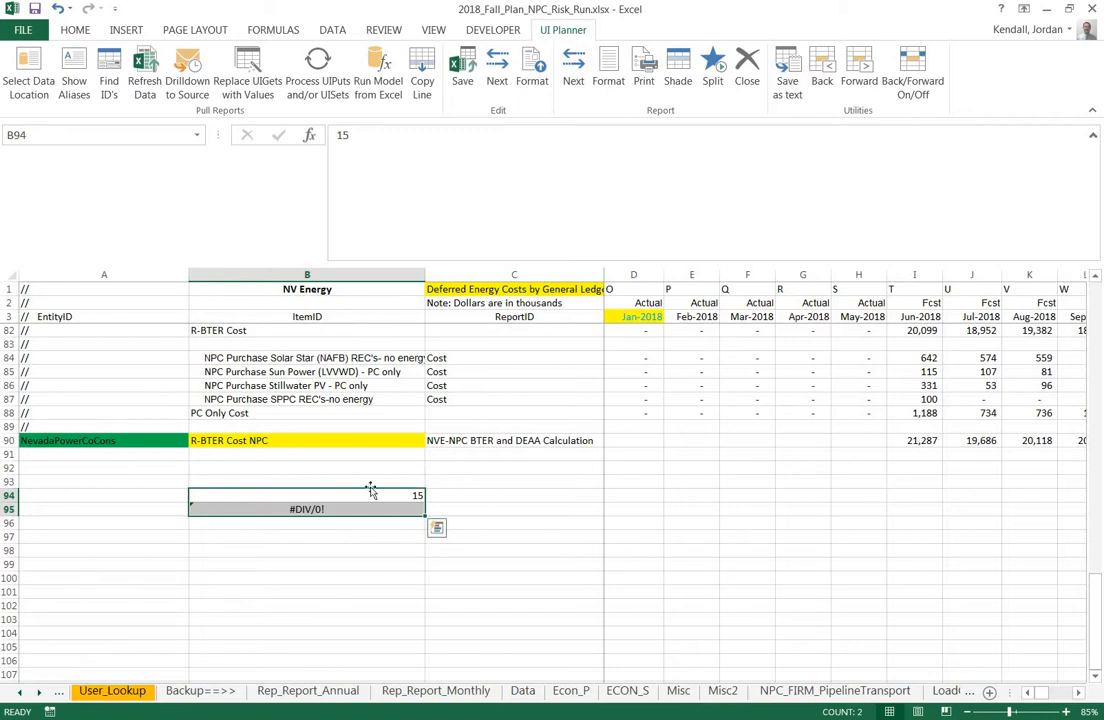
pyautogui.moveTo(271, 492); pyautogui.dragTo(276, 512)
pyautogui.press('Delete')
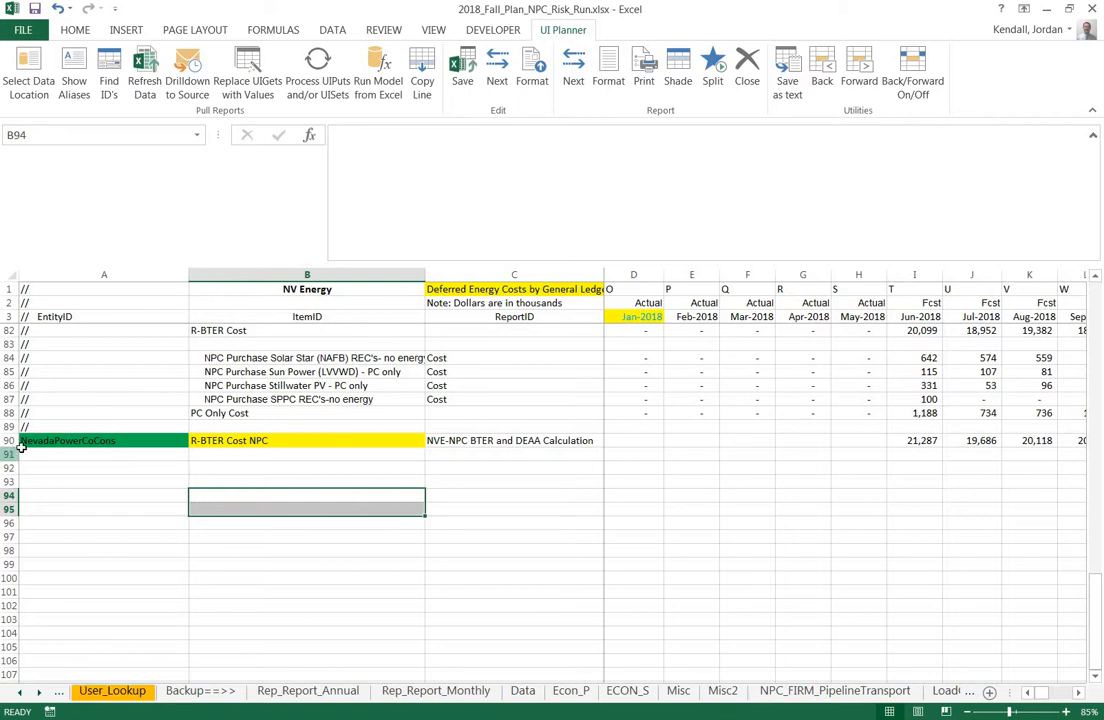
# - Mark rows 94 and 95 as comment lines by entering // in cells A94 and A95
pyautogui.click(54, 490)
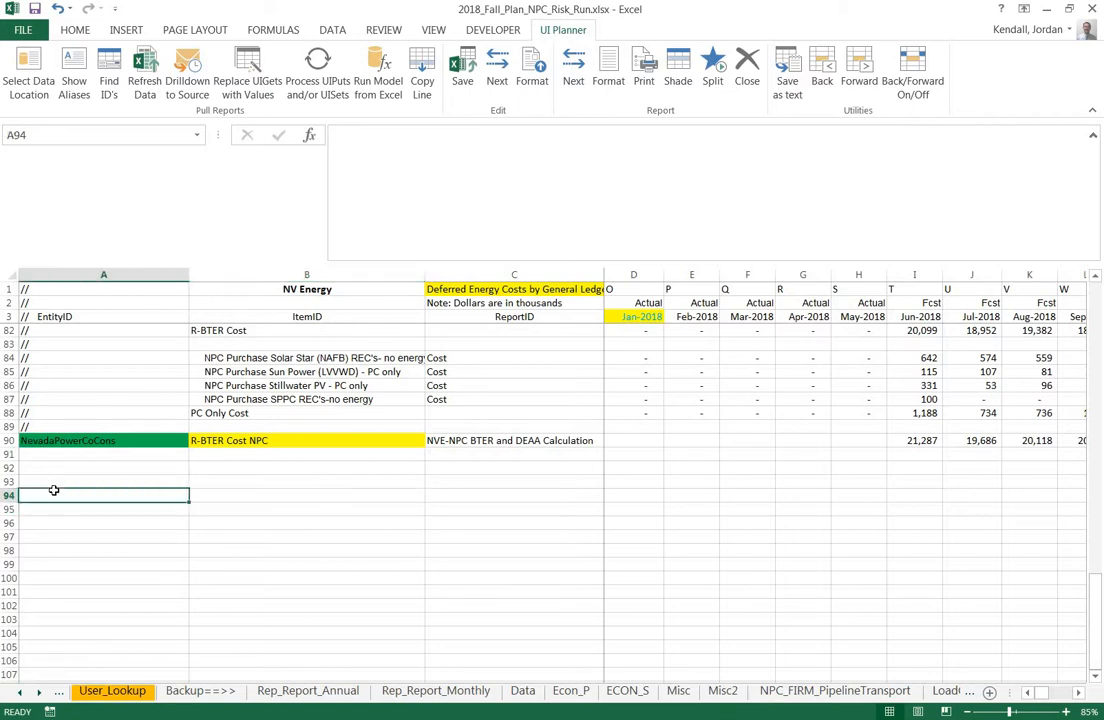
pyautogui.press('alt')
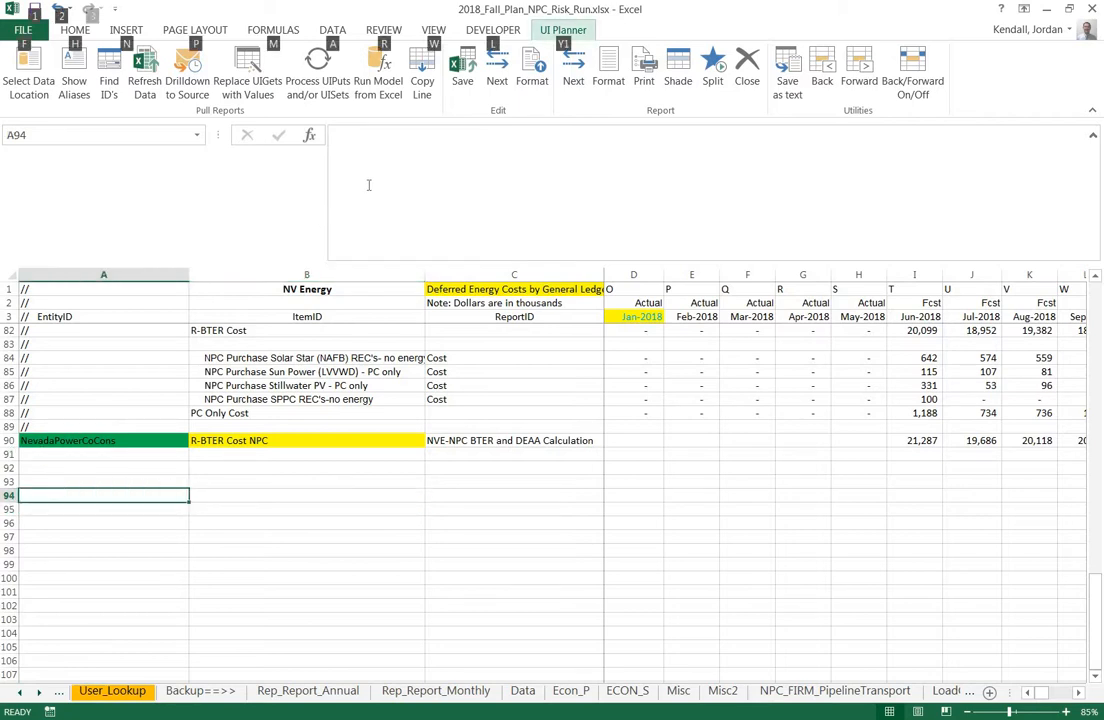
pyautogui.click(380, 185)
pyautogui.write('/')
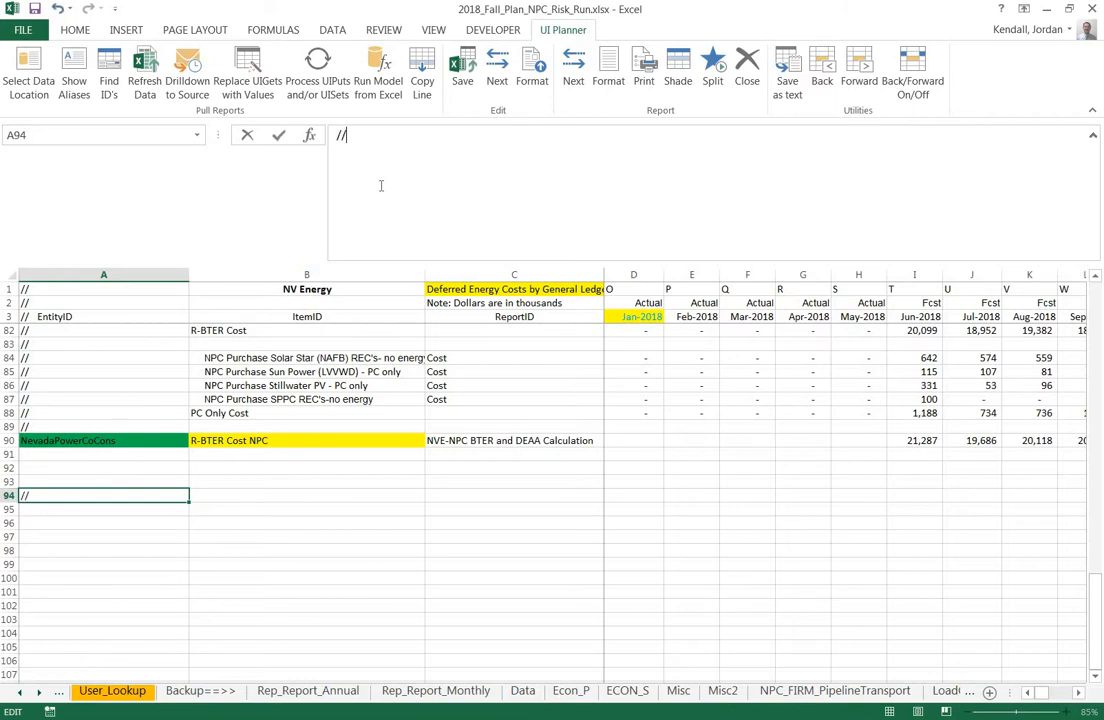
pyautogui.write('/')
pyautogui.press('Return')
pyautogui.click(380, 185)
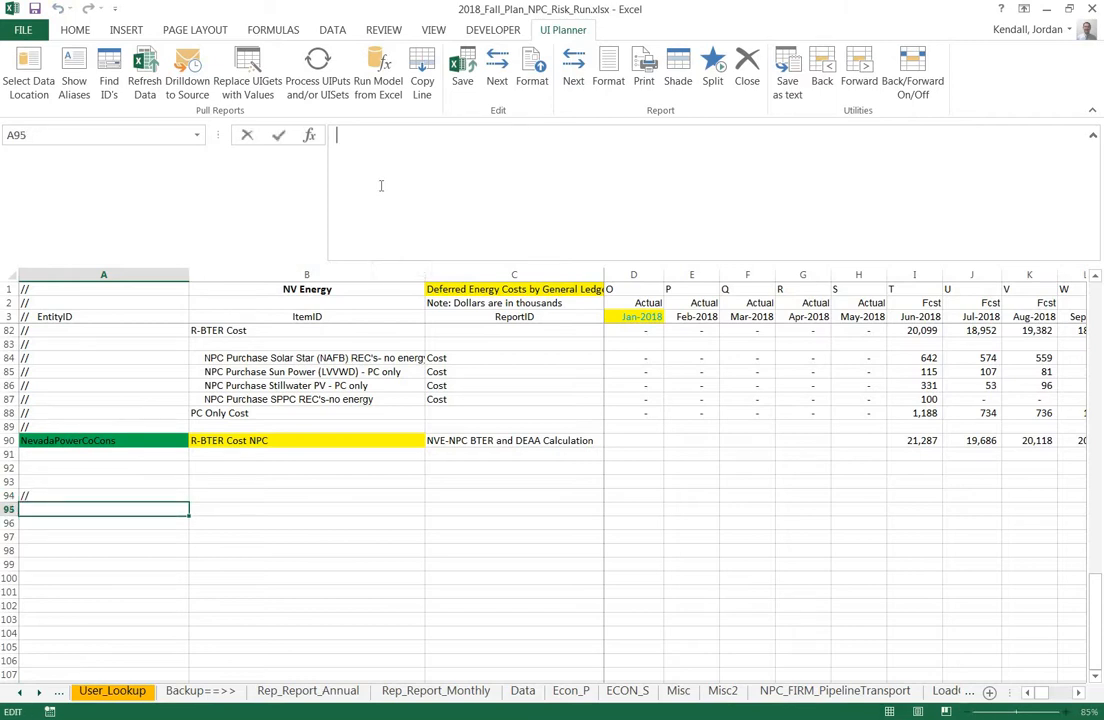
pyautogui.write('//')
pyautogui.press('Return')
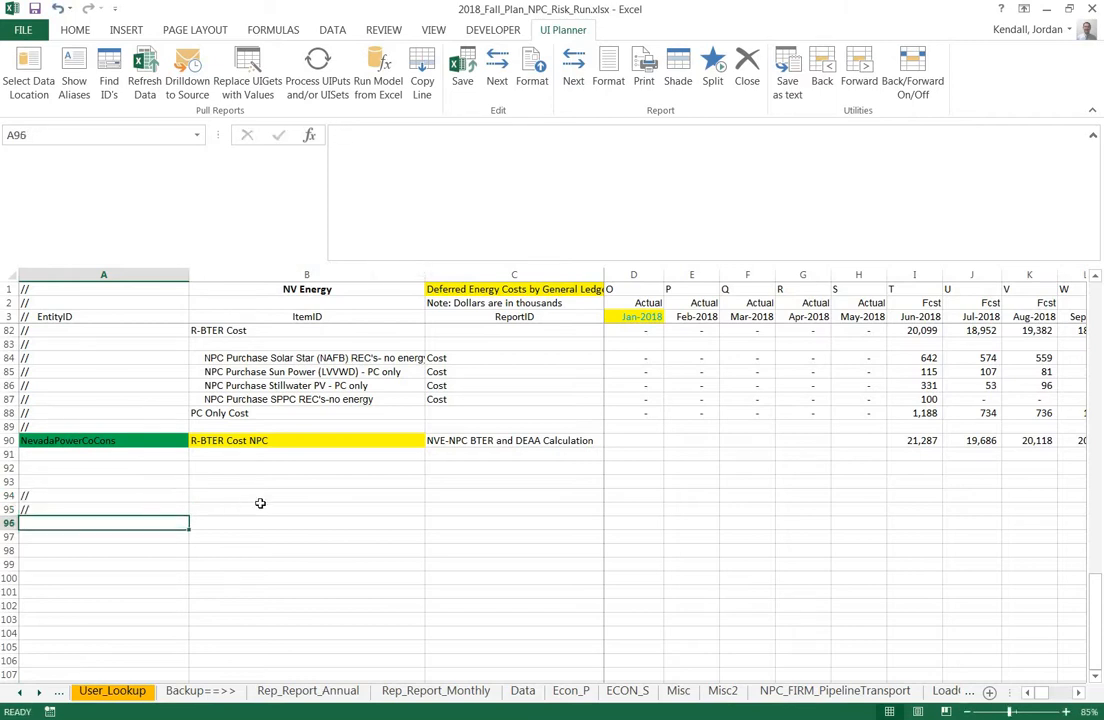
# - Enter the formula =SUM(I90:K91) in cell E94 of the commented row and select that cell
pyautogui.click(683, 496)
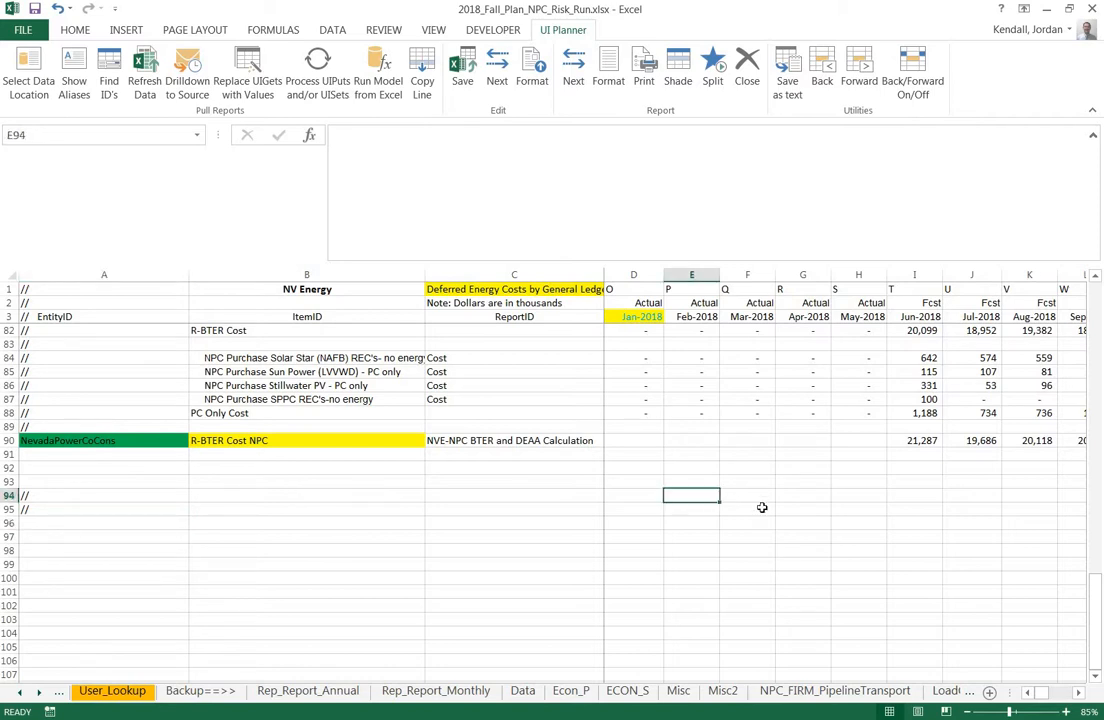
pyautogui.write('=sume')
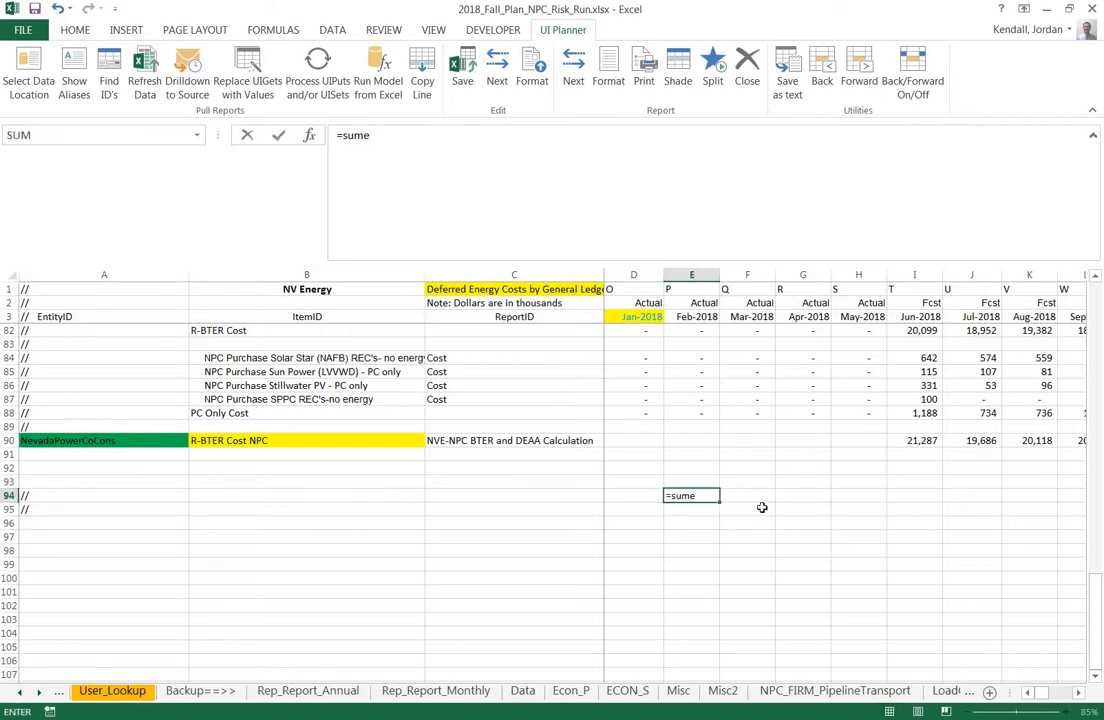
pyautogui.press('BackSpace')
pyautogui.write('(')
pyautogui.moveTo(915, 440); pyautogui.dragTo(1027, 447)
pyautogui.press('Return')
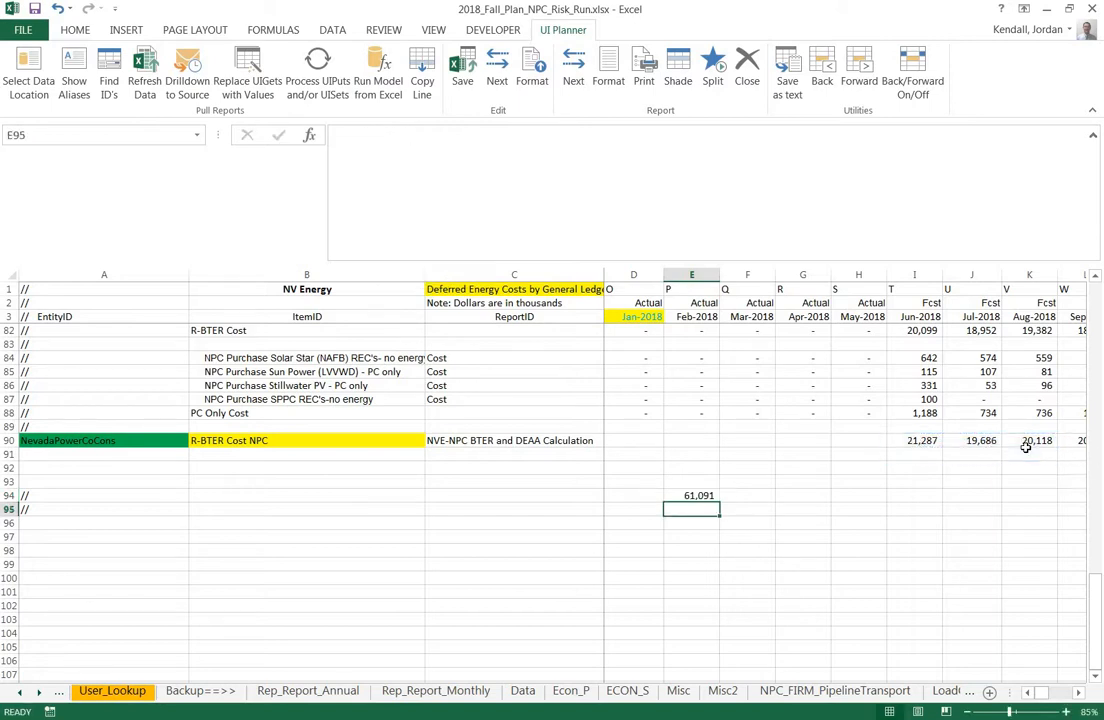
pyautogui.click(697, 495)
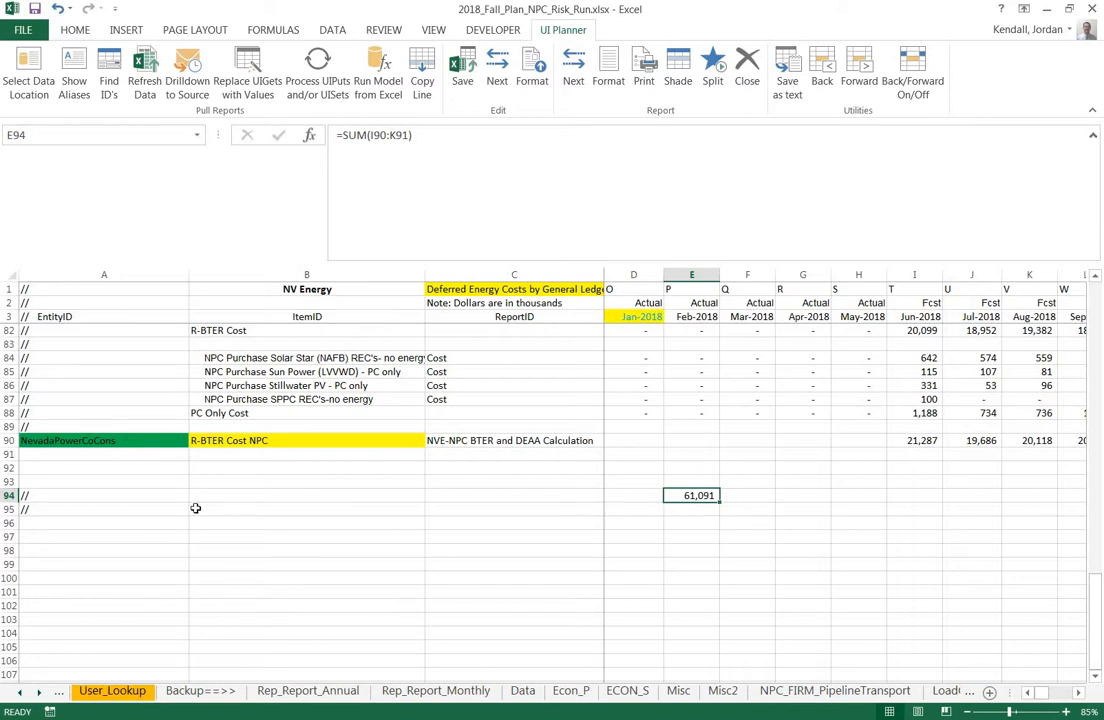
# - Compare the // markers in A94:A95 with the formula in E94 and return to the start of the sheet
pyautogui.click(118, 498)
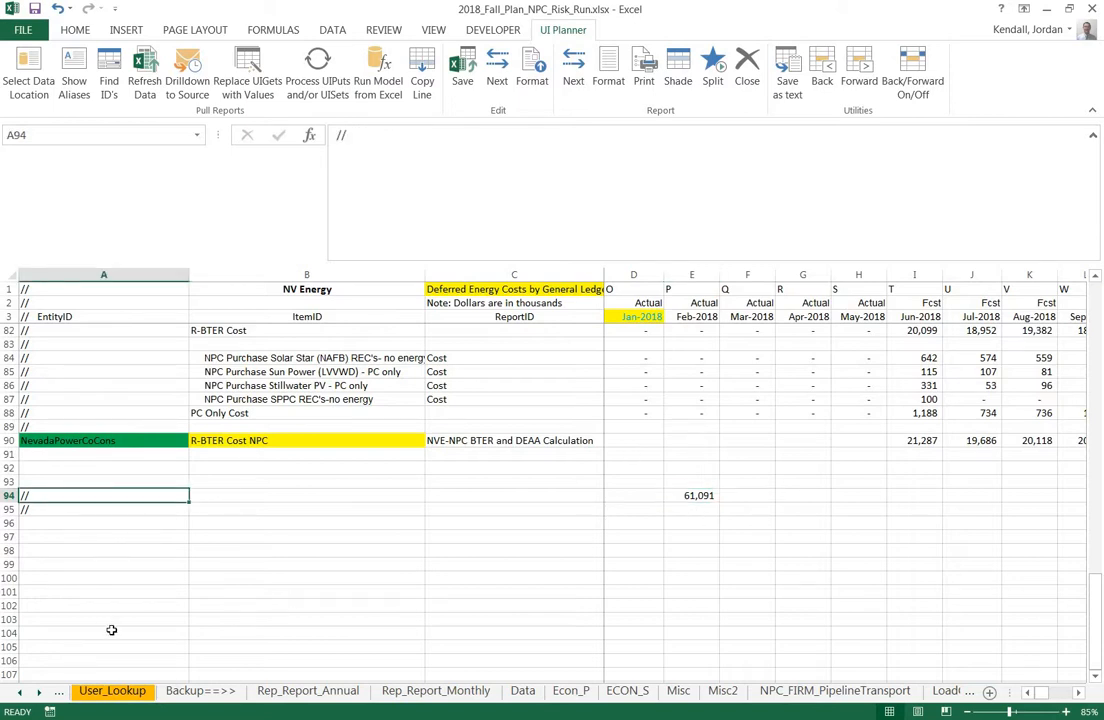
pyautogui.click(698, 496)
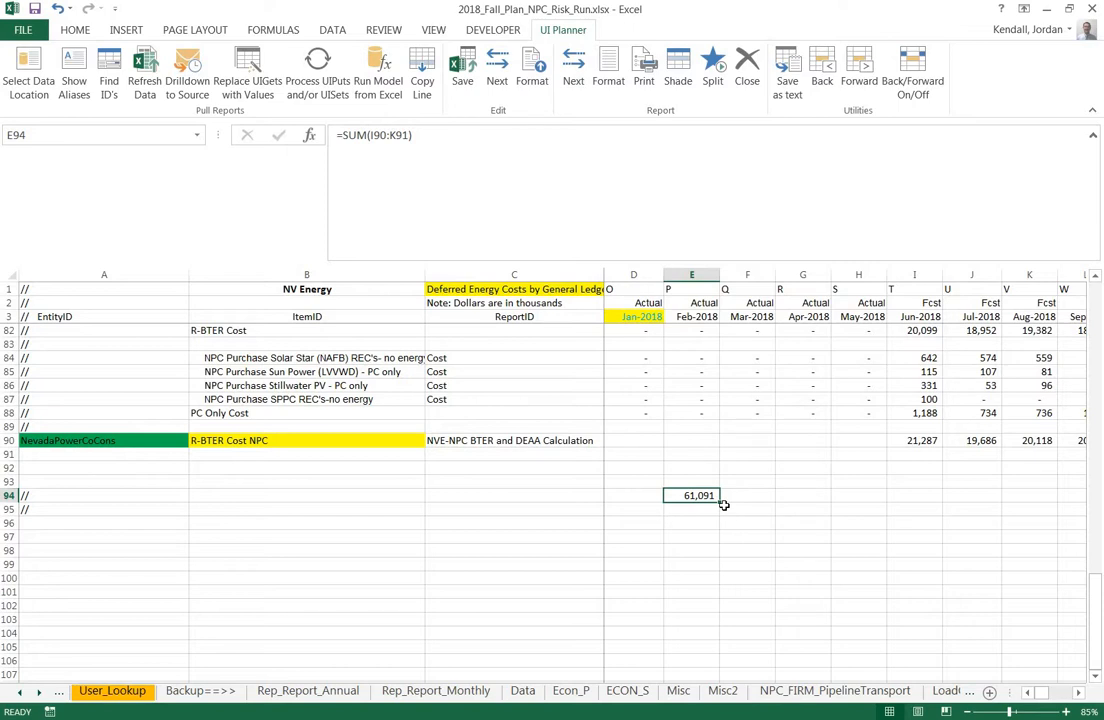
pyautogui.click(121, 498)
pyautogui.moveTo(121, 498); pyautogui.dragTo(119, 510)
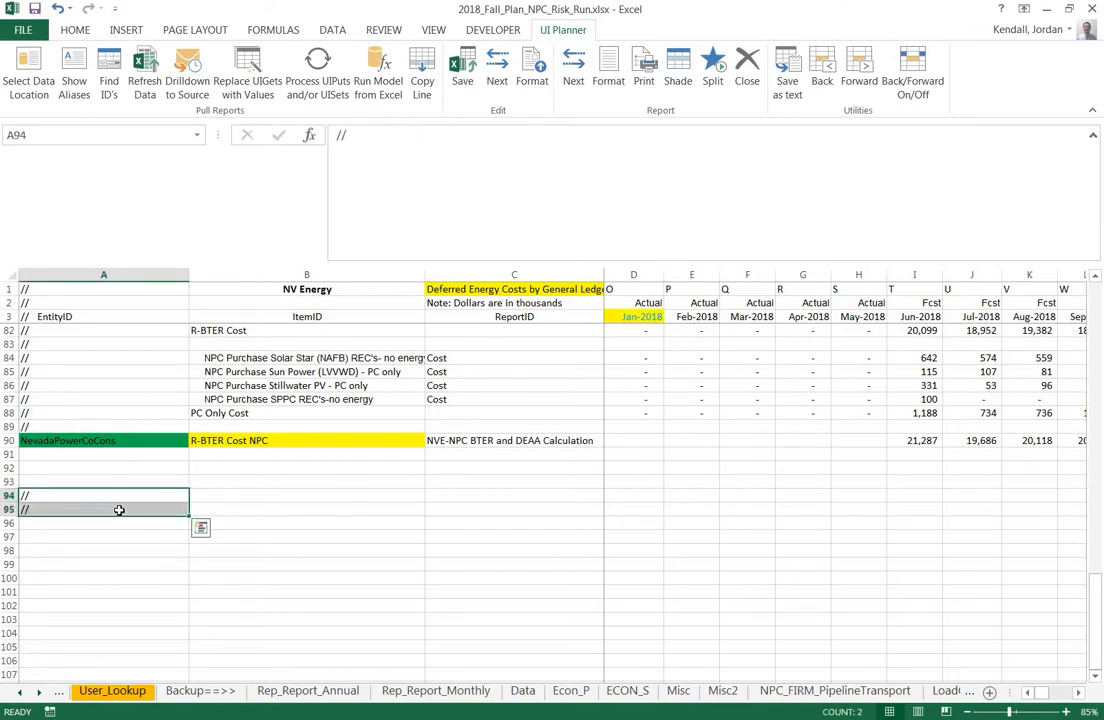
pyautogui.click(808, 603)
pyautogui.scroll(11, 808, 596)
pyautogui.scroll(15, 808, 596)
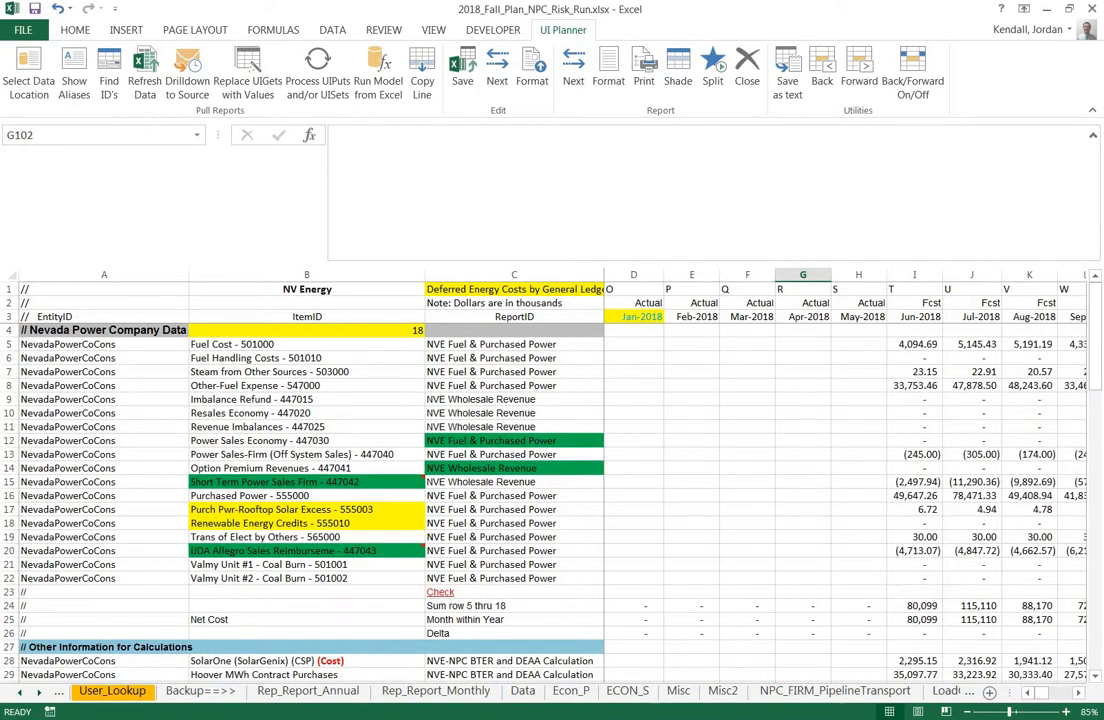
# - Switch to the COS folder in Windows Explorer, view 2018_Fall_Plan_NPC_Risk_Run.txt in Notepad, and return to the workbook
pyautogui.hotkey('alt', 'Tab')
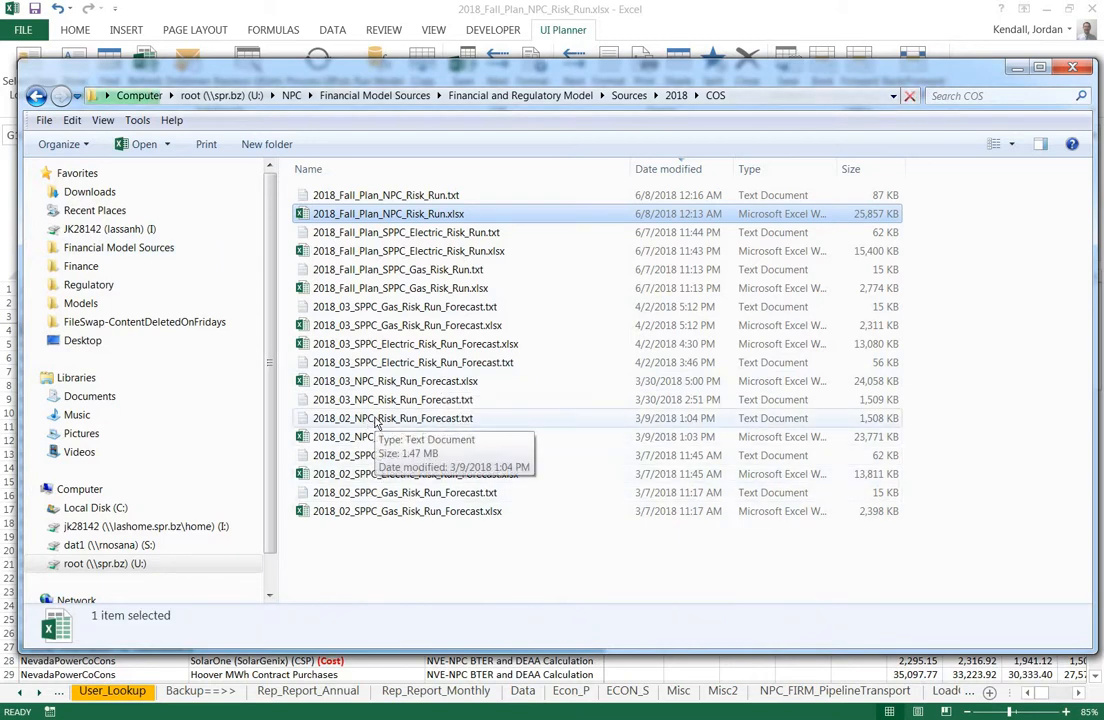
pyautogui.doubleClick(380, 196)
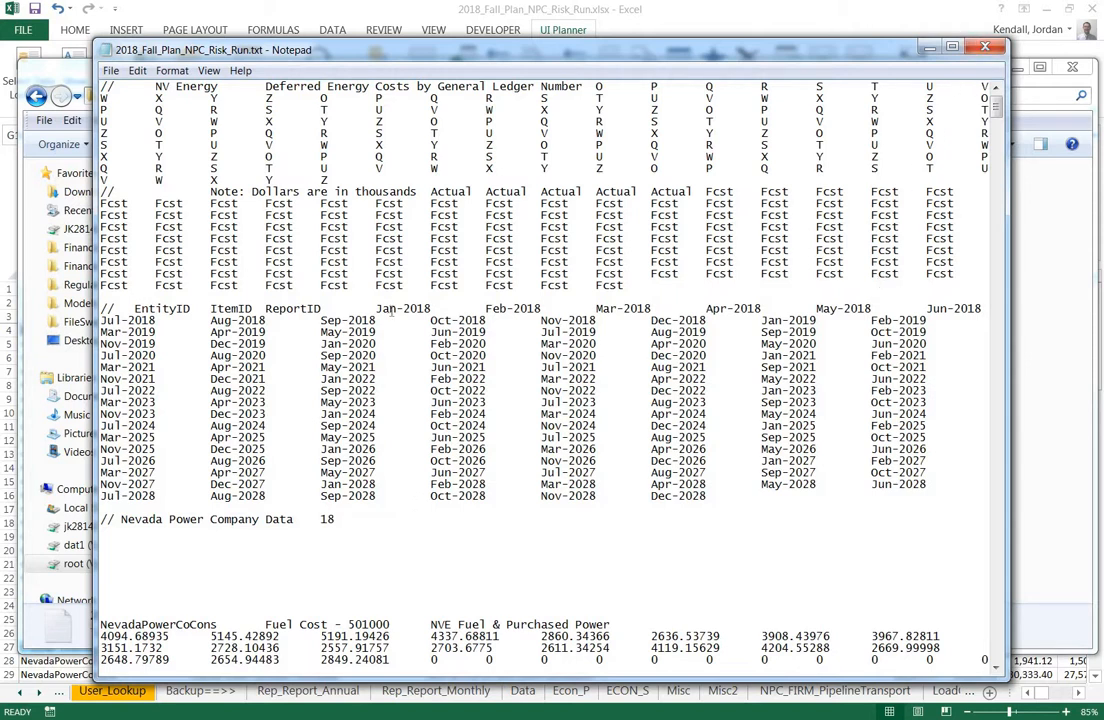
pyautogui.click(988, 46)
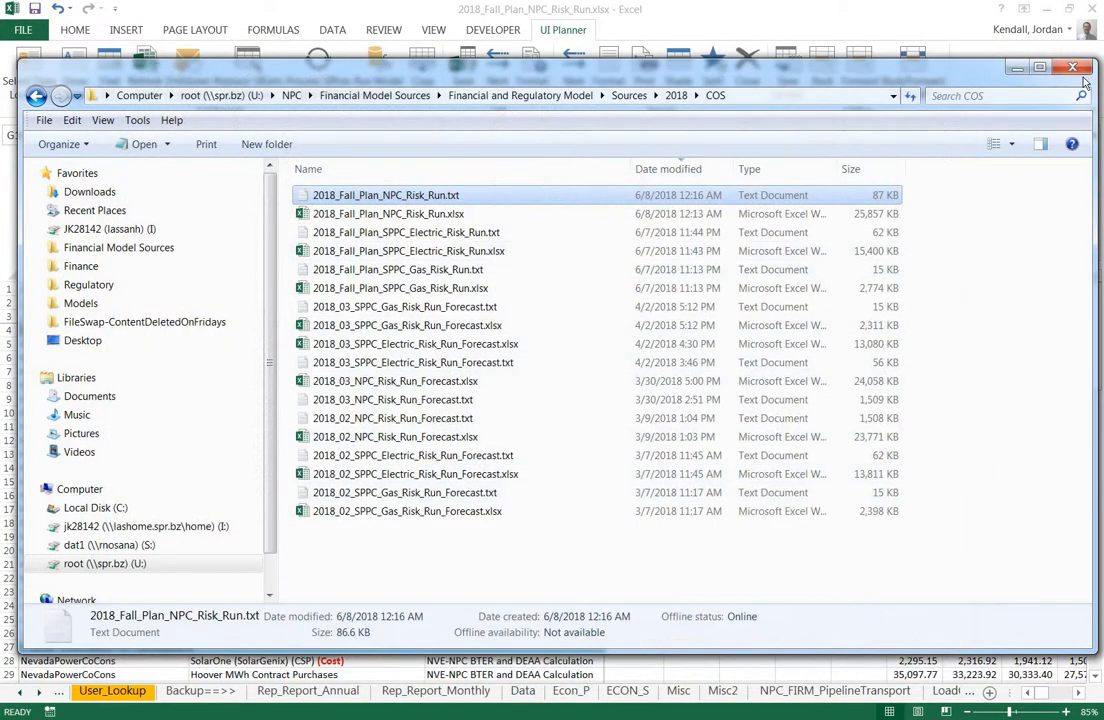
pyautogui.click(1017, 68)
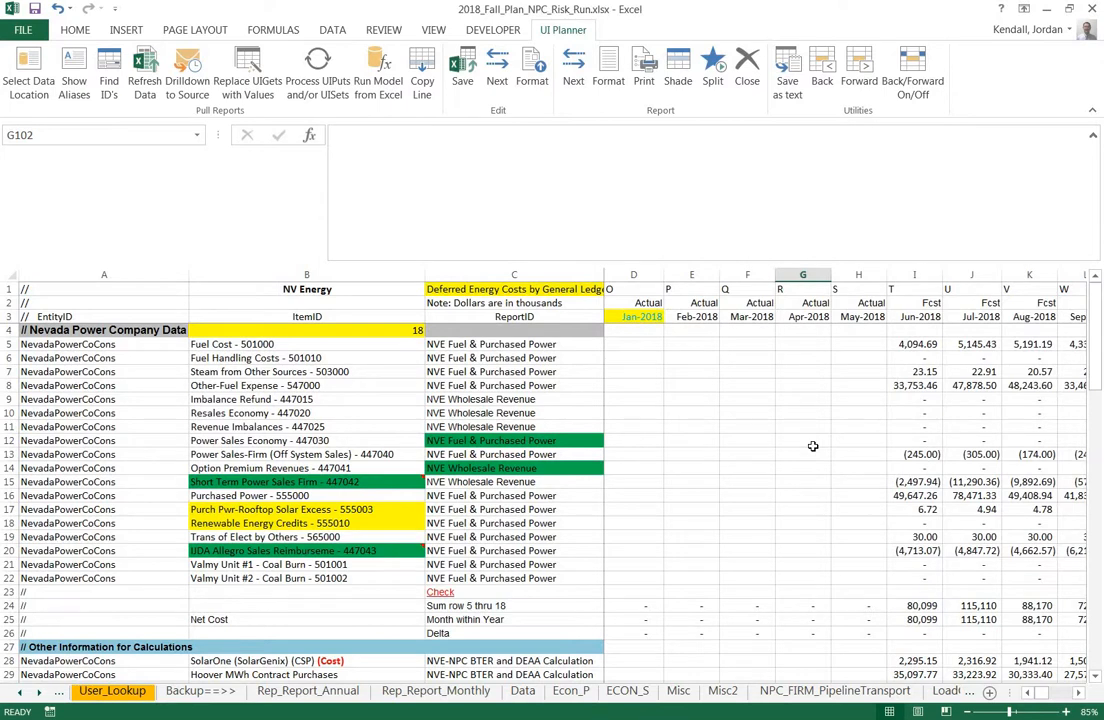